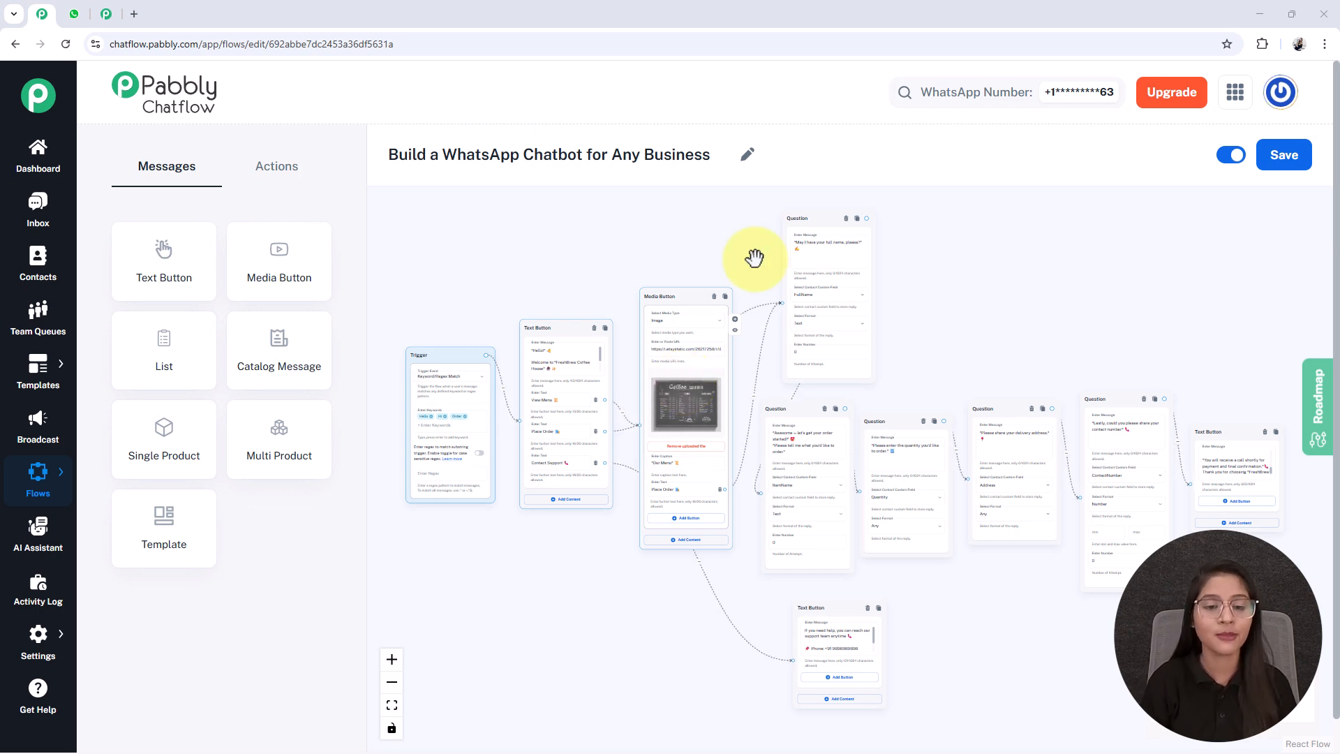
- Switch to WhatsApp Web, send "Hello" in the Any Business chat and choose View Menu in the chatbot's reply
{"action": "left_click", "coordinate": [74, 14]}
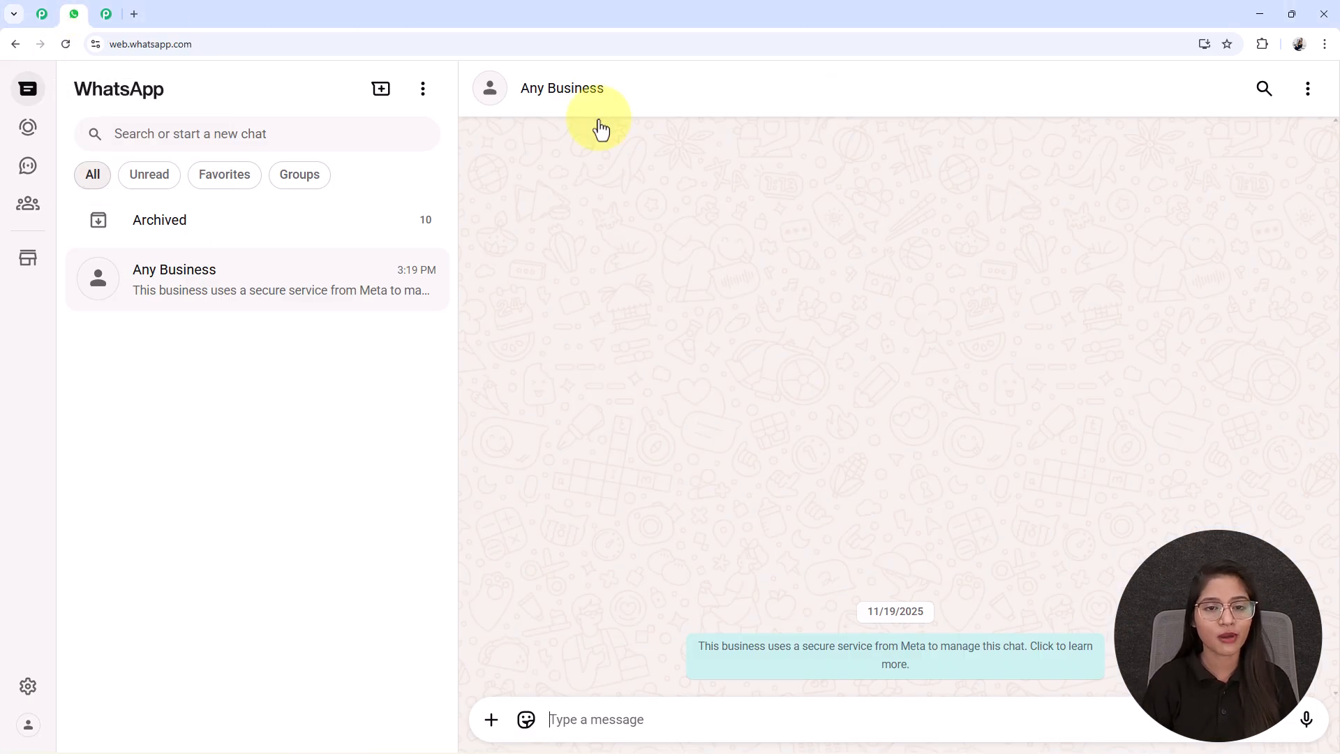
{"action": "left_click", "coordinate": [600, 719]}
{"action": "type", "text": "Hello"}
{"action": "key", "text": "Return"}
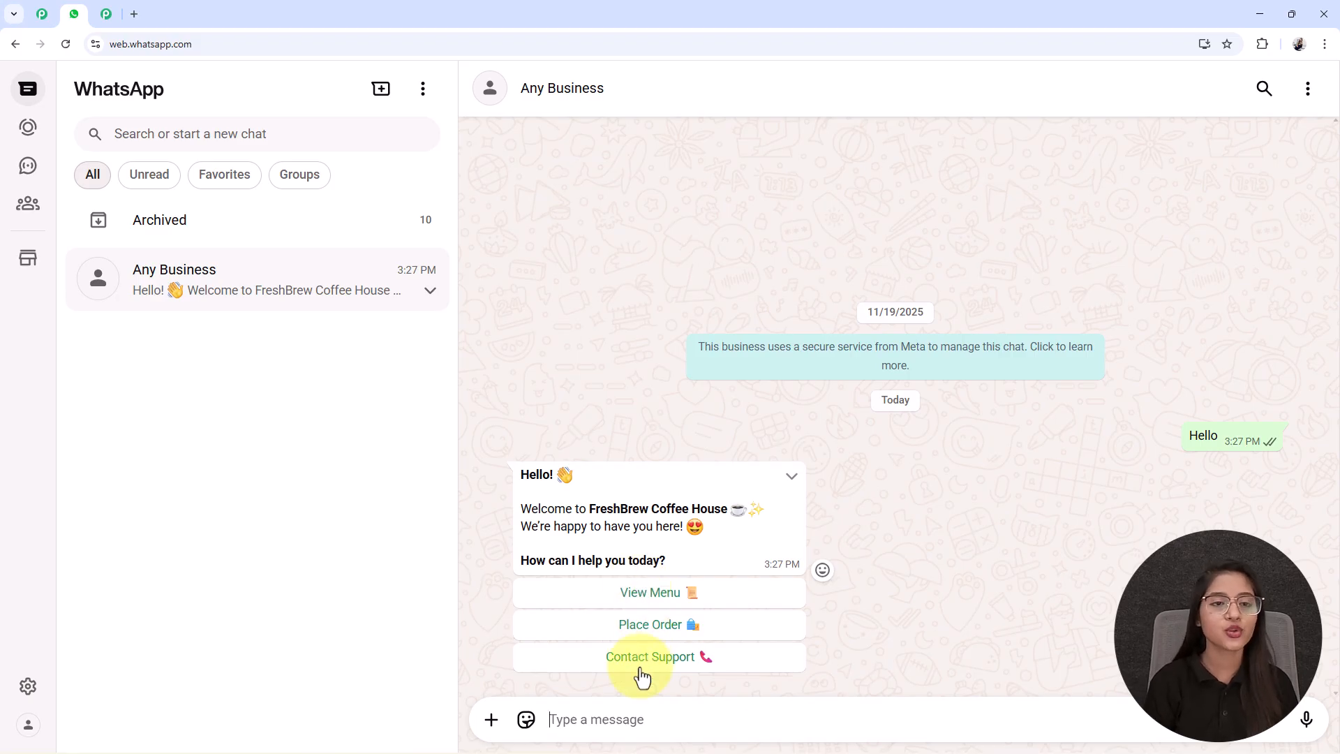
{"action": "left_click", "coordinate": [660, 596]}
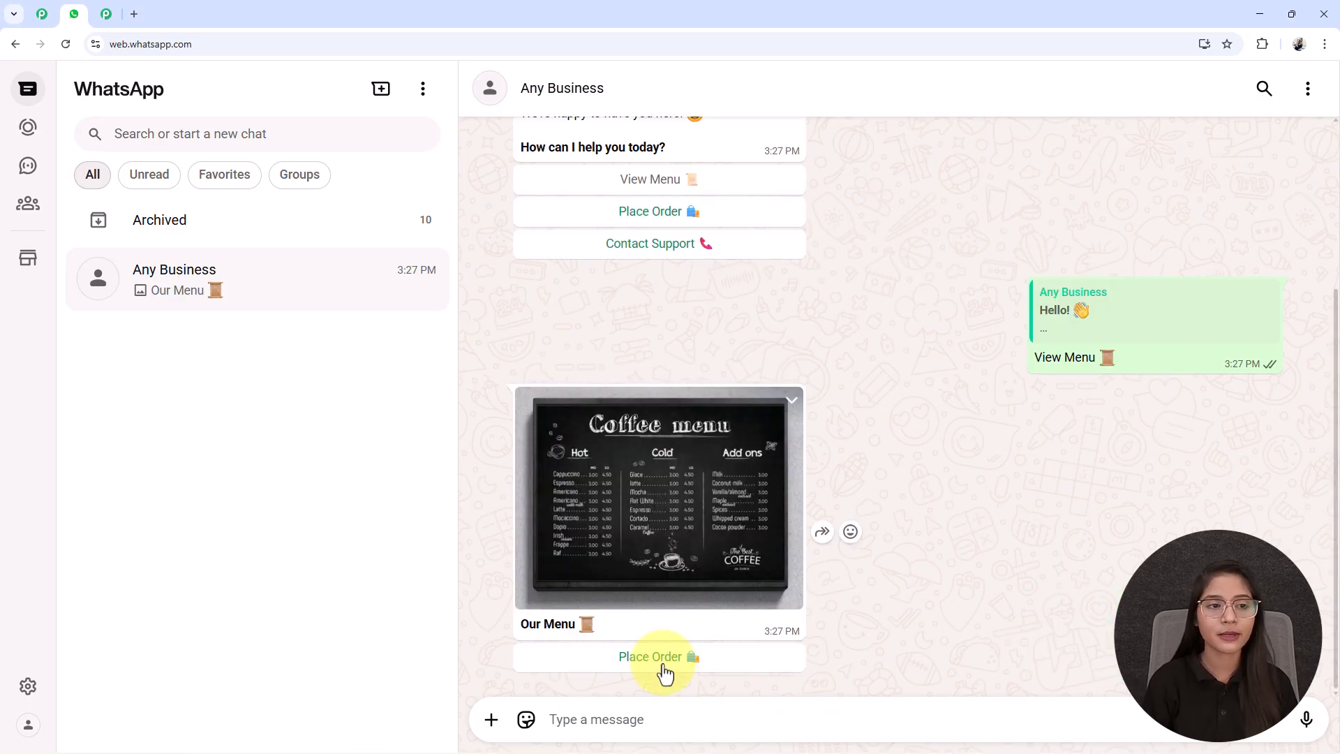
- Choose Place Order below the coffee menu and send the customer's full name to the chatbot
{"action": "left_click", "coordinate": [661, 657]}
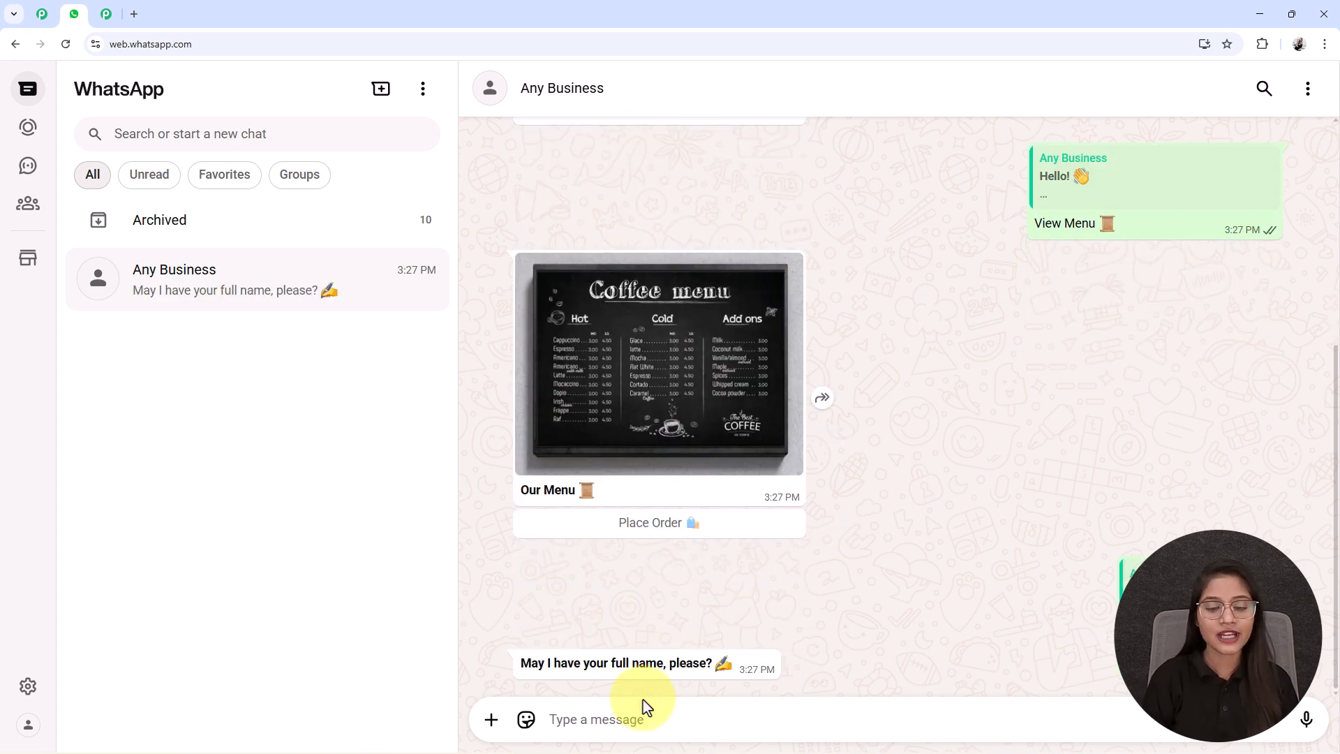
{"action": "type", "text": "Test User"}
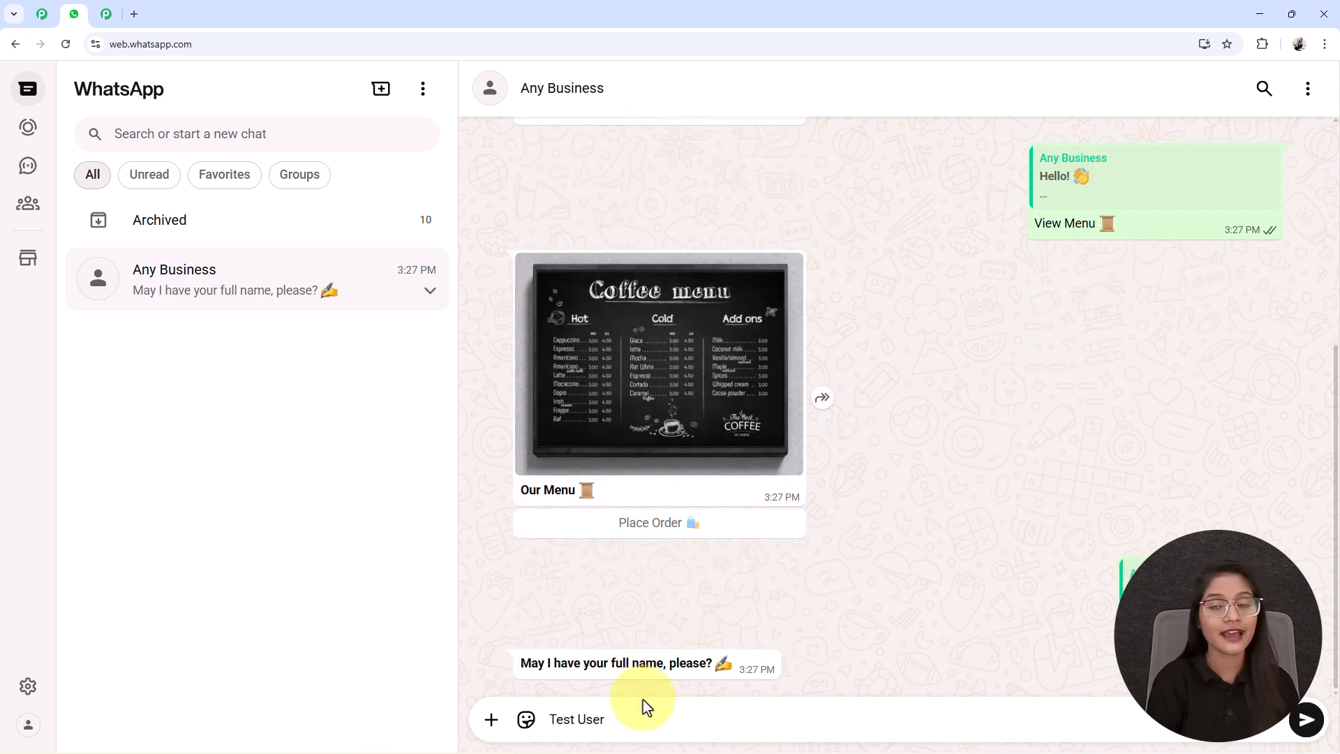
{"action": "key", "text": "Return"}
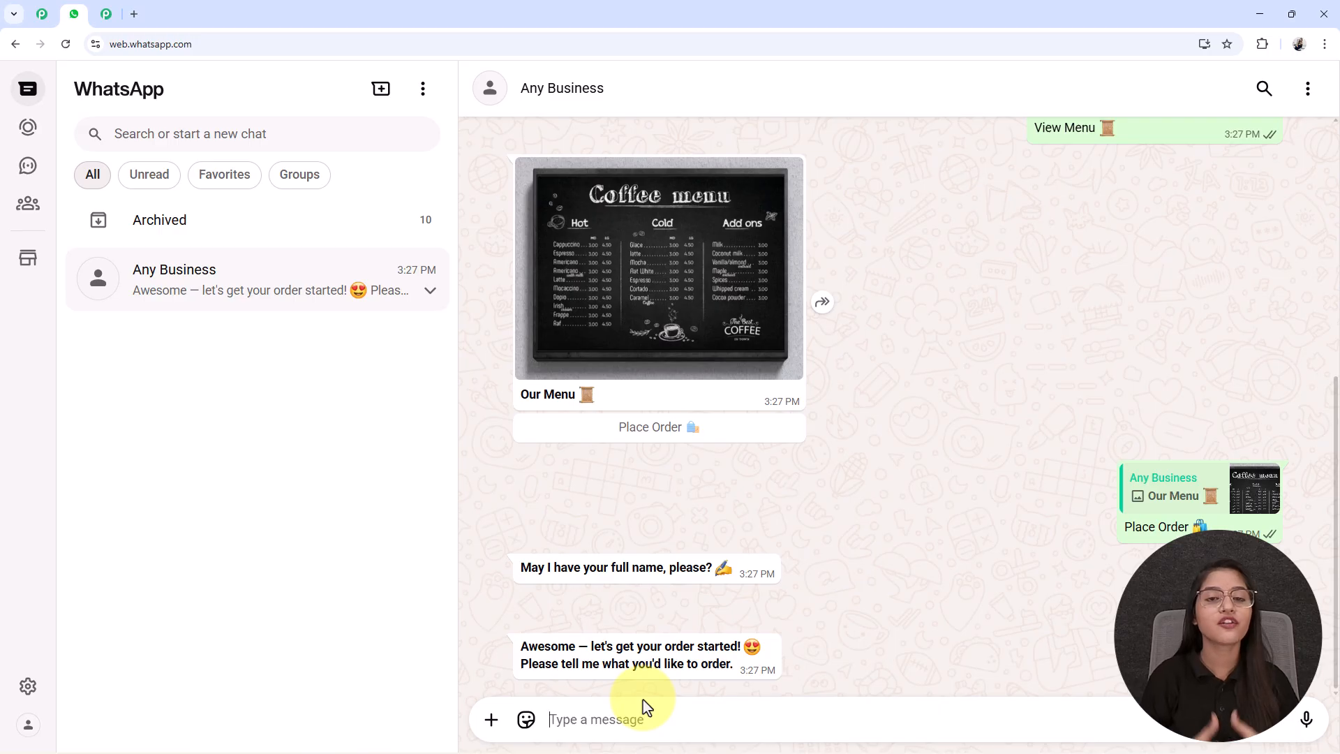
- Order "Hot Coffee" with a quantity of 1 in the chatbot conversation
{"action": "type", "text": "Hot"}
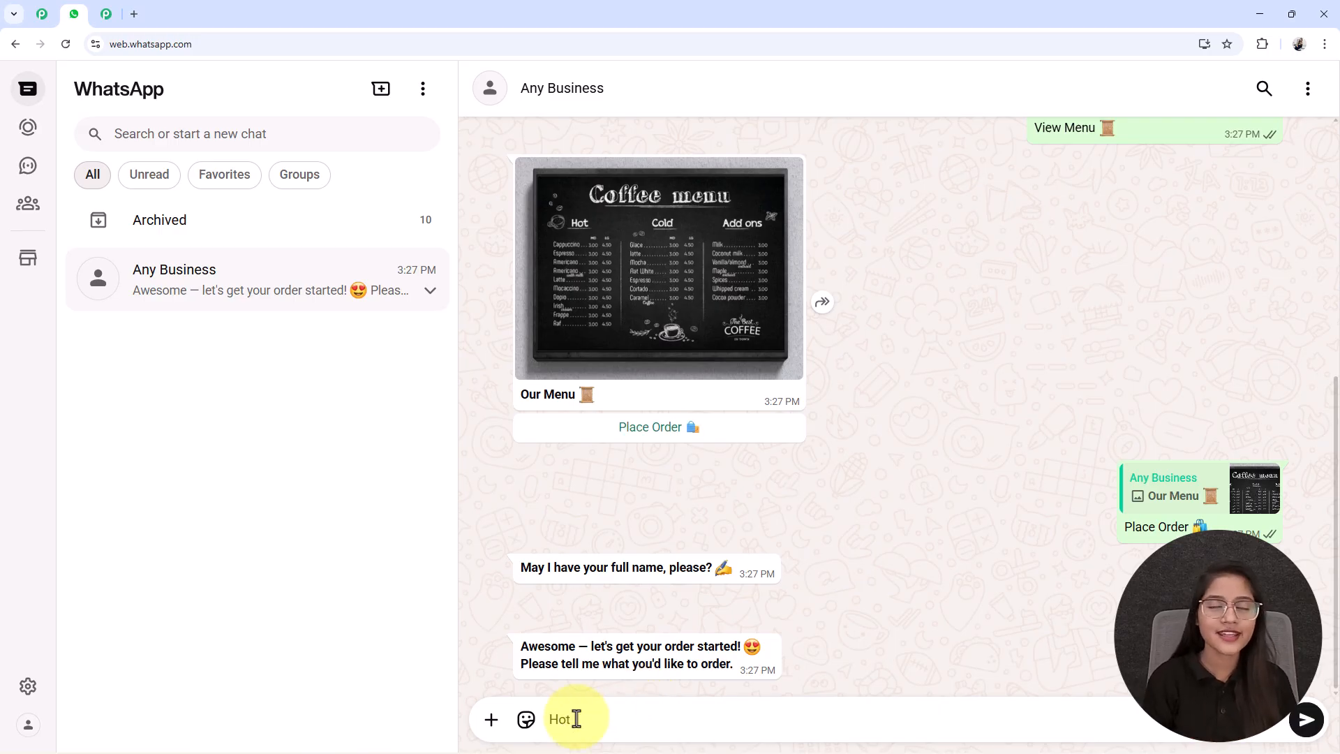
{"action": "key", "text": "Return"}
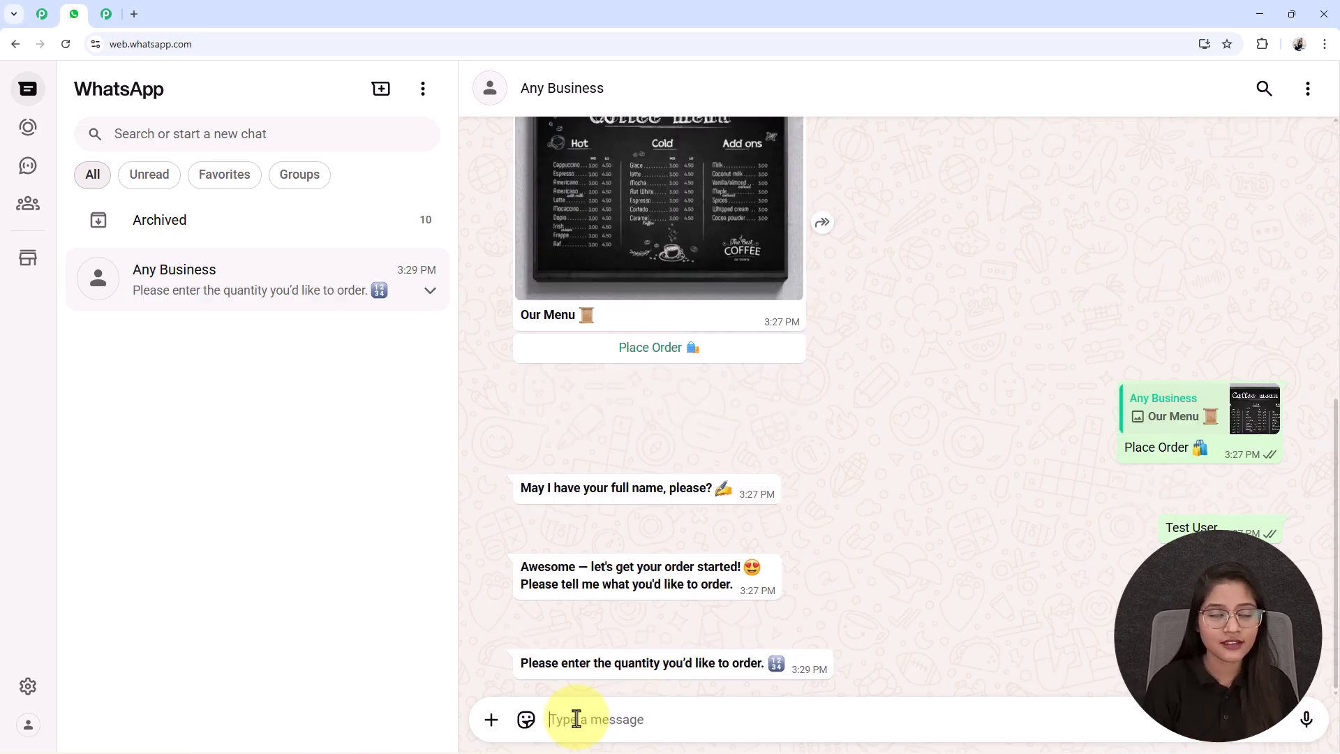
{"action": "type", "text": "1"}
{"action": "key", "text": "Return"}
- Answer the chatbot's remaining questions with the customer's delivery address and contact number
{"action": "type", "text": "B-1010"}
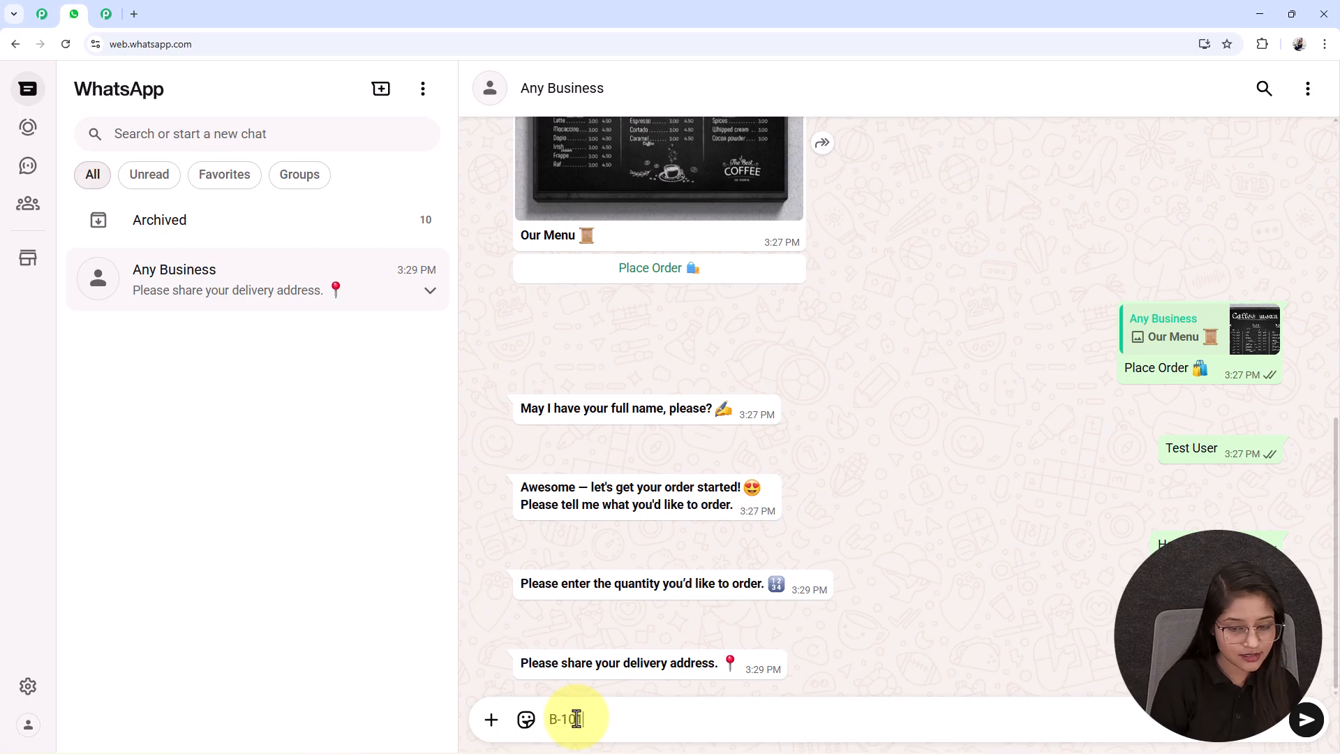
{"action": "key", "text": "Return"}
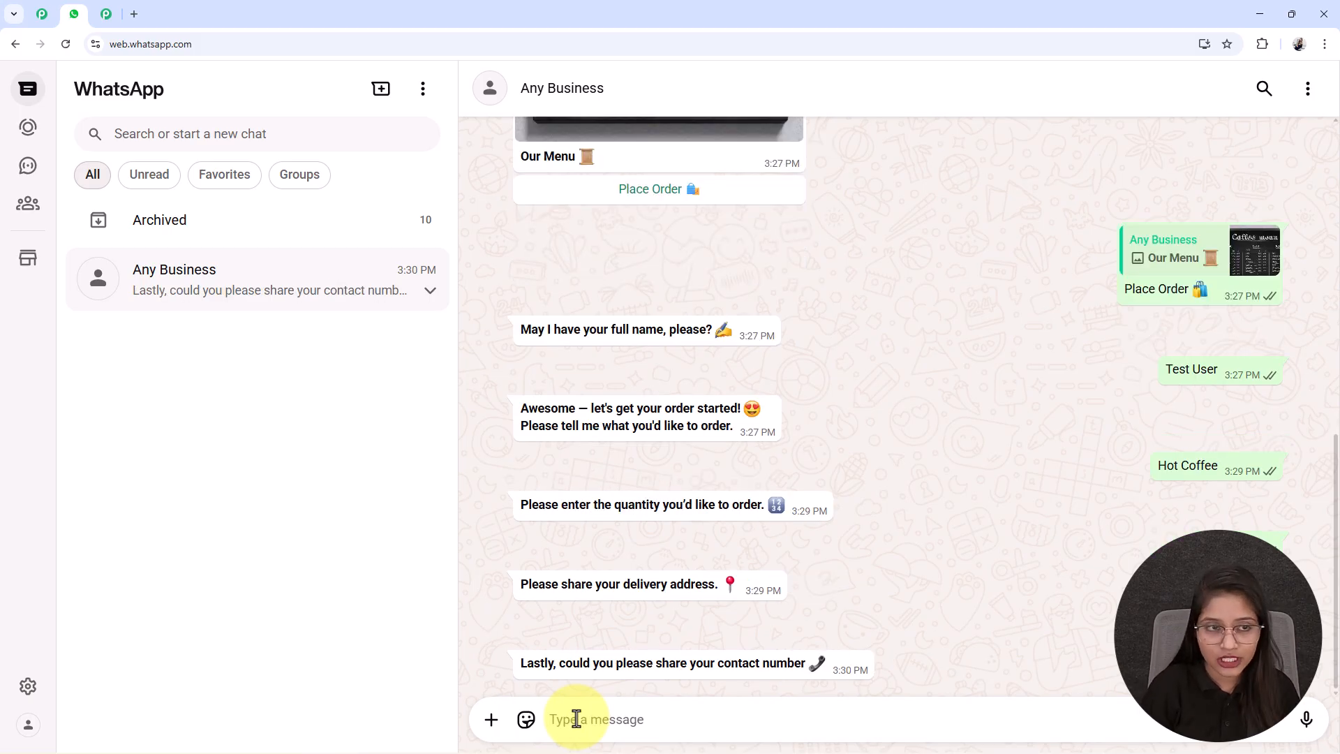
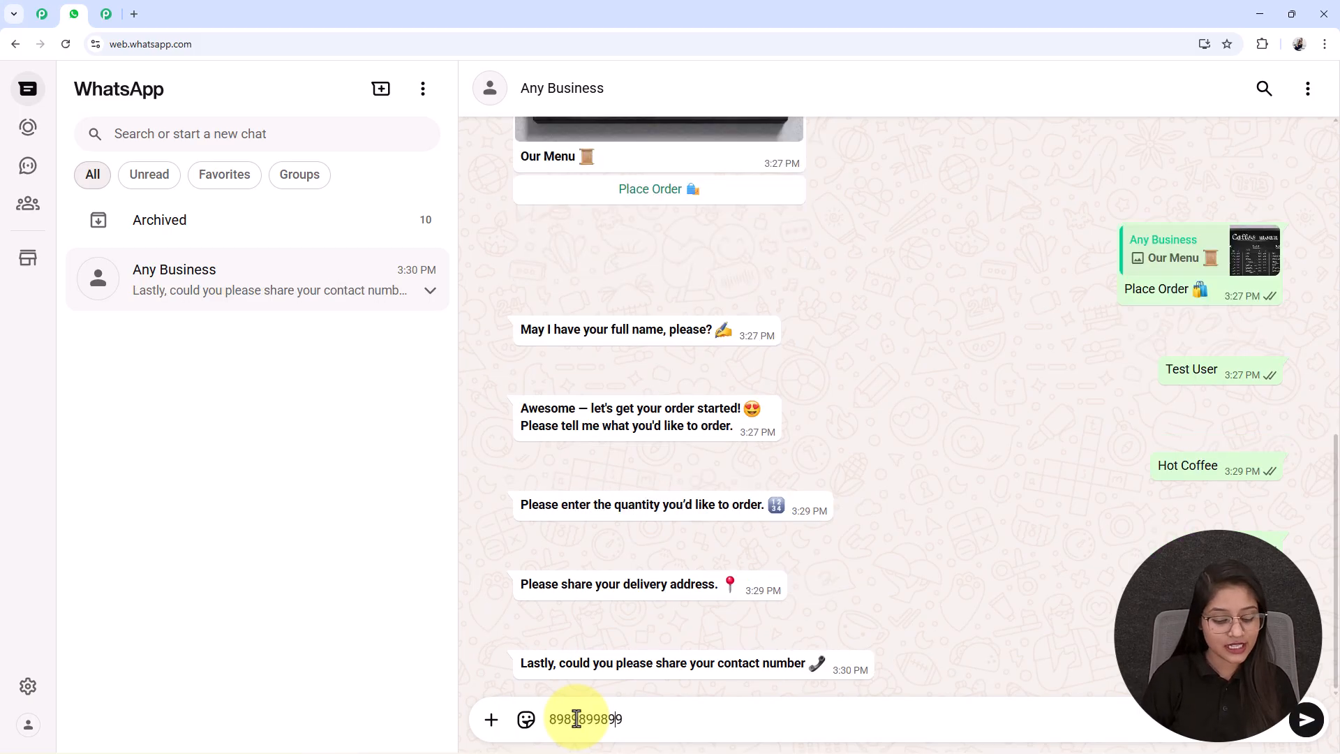
{"action": "key", "text": "Return"}
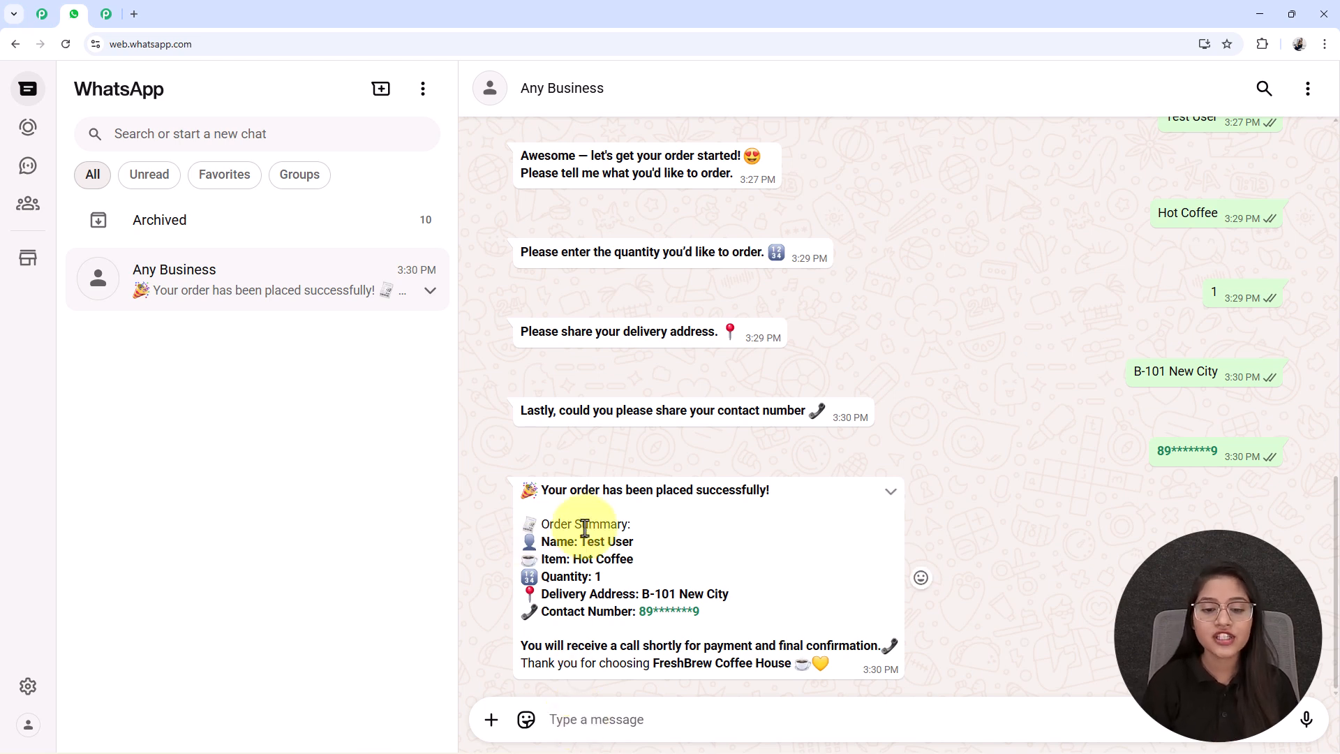
- Check the customer name, item and other order details in the chatbot's order summary
{"action": "left_click_drag", "start_coordinate": [580, 541], "coordinate": [667, 551]}
{"action": "left_click", "coordinate": [665, 549]}
{"action": "left_click_drag", "start_coordinate": [573, 559], "coordinate": [688, 574]}
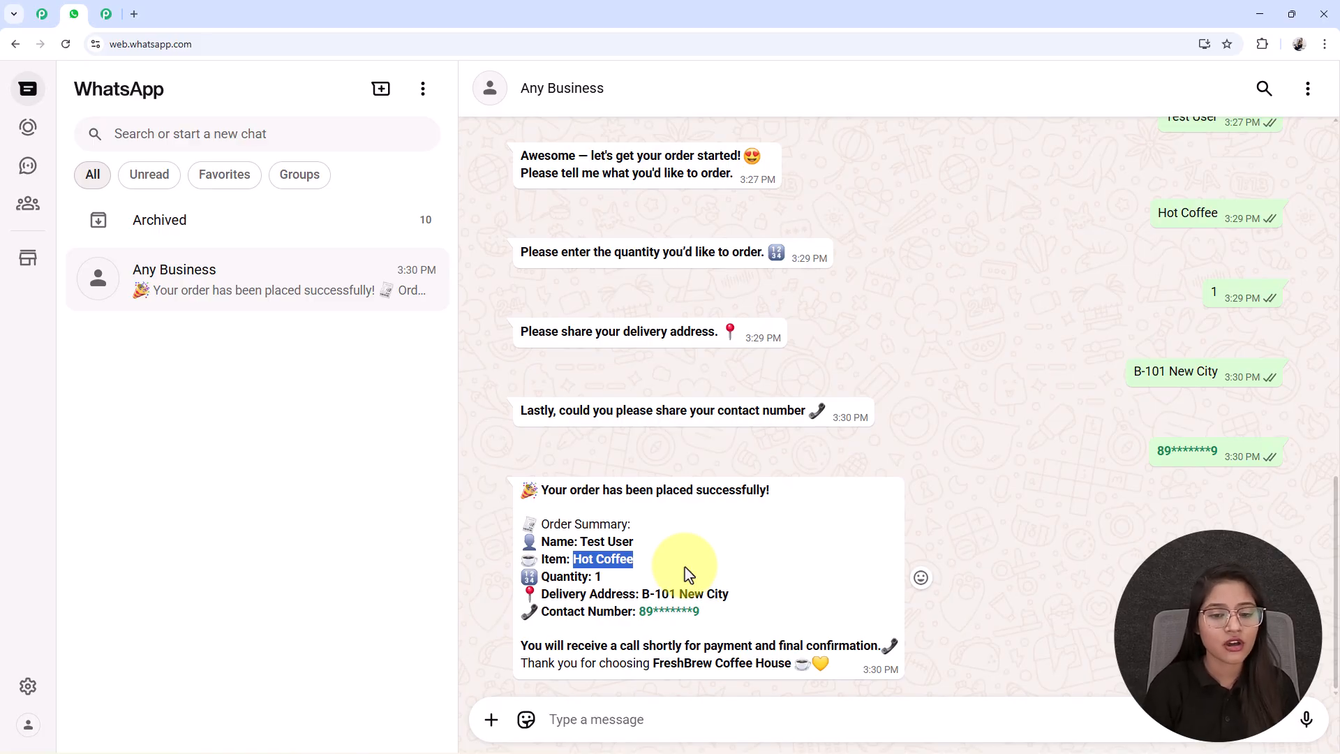
{"action": "left_click", "coordinate": [602, 590]}
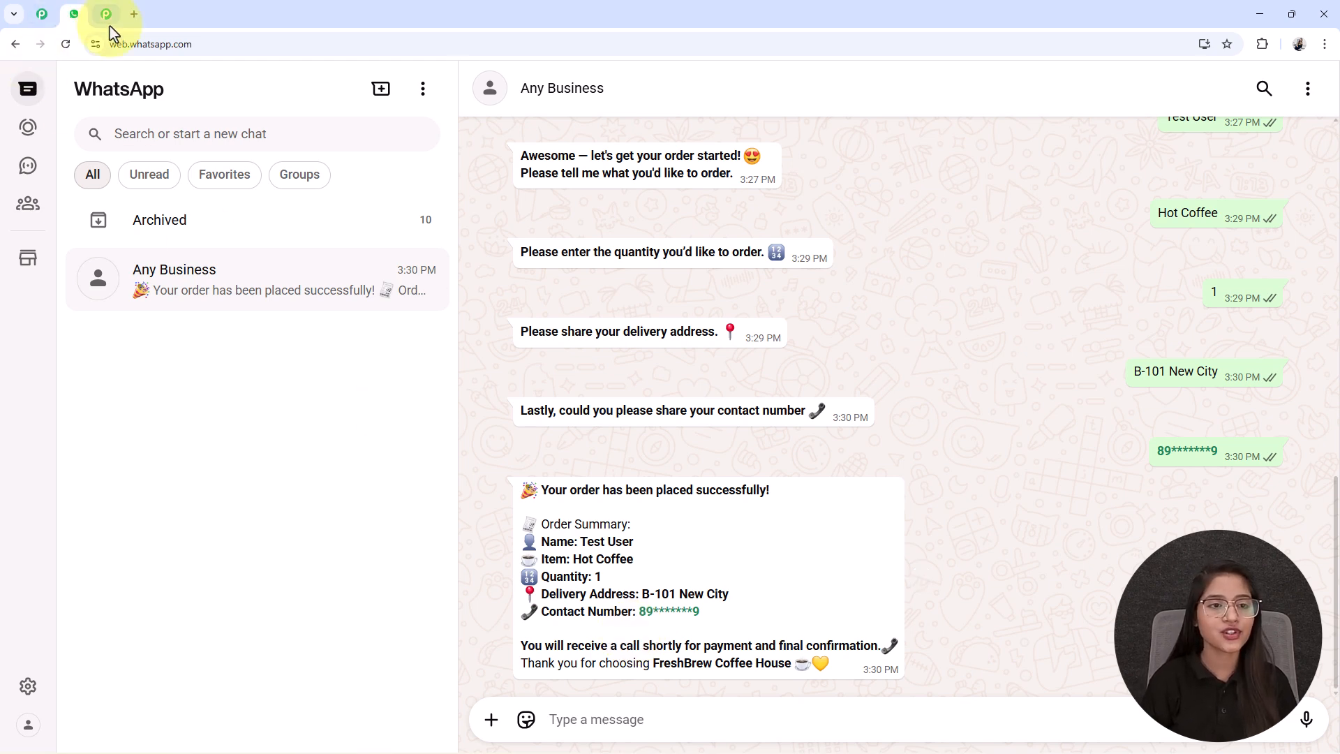
- Open the Pabbly Chatflow website at pabbly.com/chatflow in a new browser tab
{"action": "left_click", "coordinate": [134, 13]}
{"action": "left_click", "coordinate": [608, 48]}
{"action": "type", "text": "pa"}
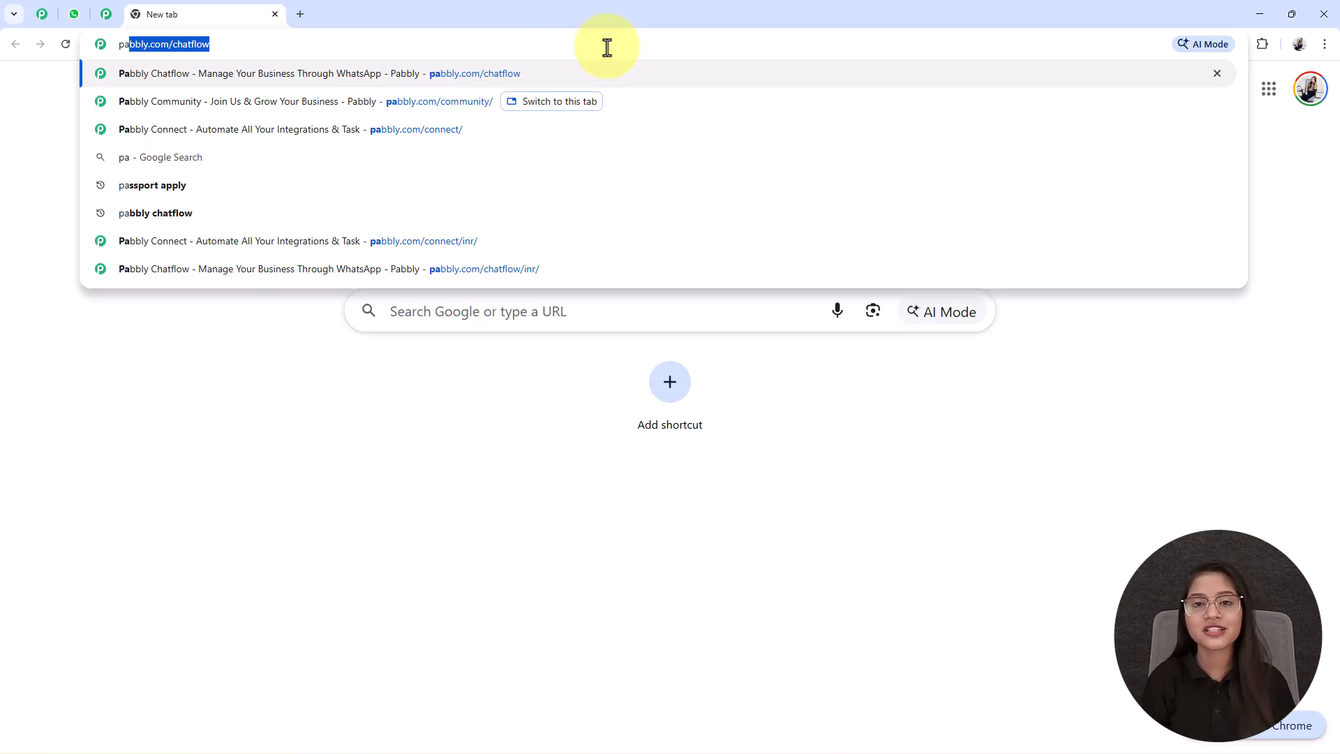
{"action": "key", "text": "Return"}
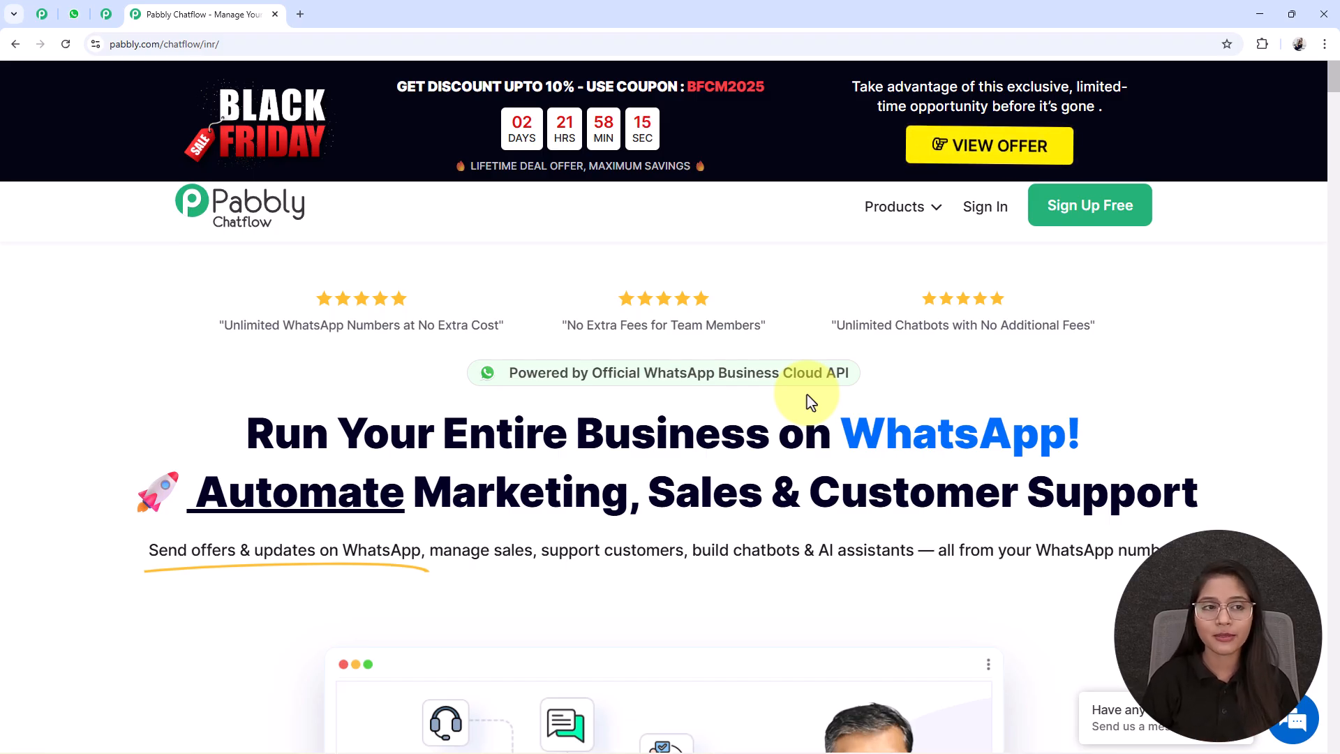
- Examine the Pabbly Community page, including its benefits and the option to join the community
{"action": "left_click", "coordinate": [42, 13]}
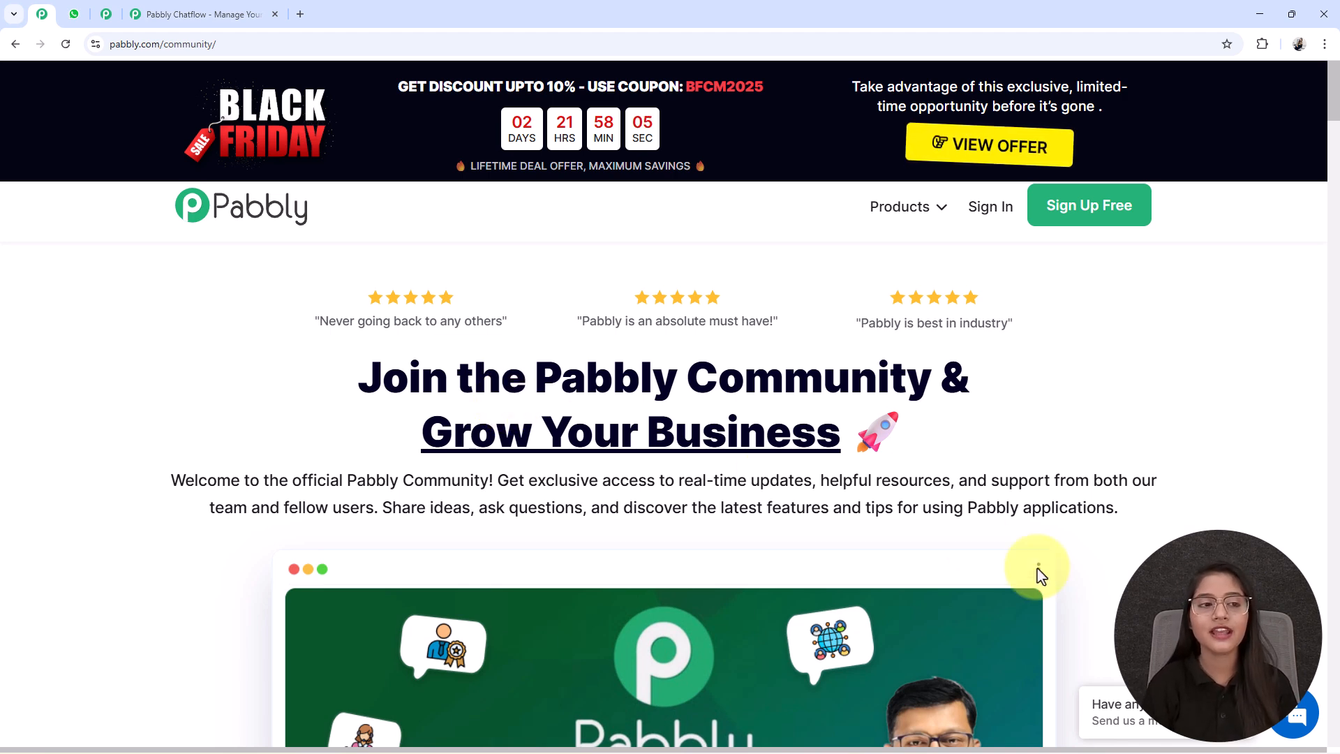
{"action": "scroll", "coordinate": [743, 401], "scroll_direction": "down", "scroll_amount": 5}
{"action": "scroll", "coordinate": [745, 408], "scroll_direction": "down", "scroll_amount": 2}
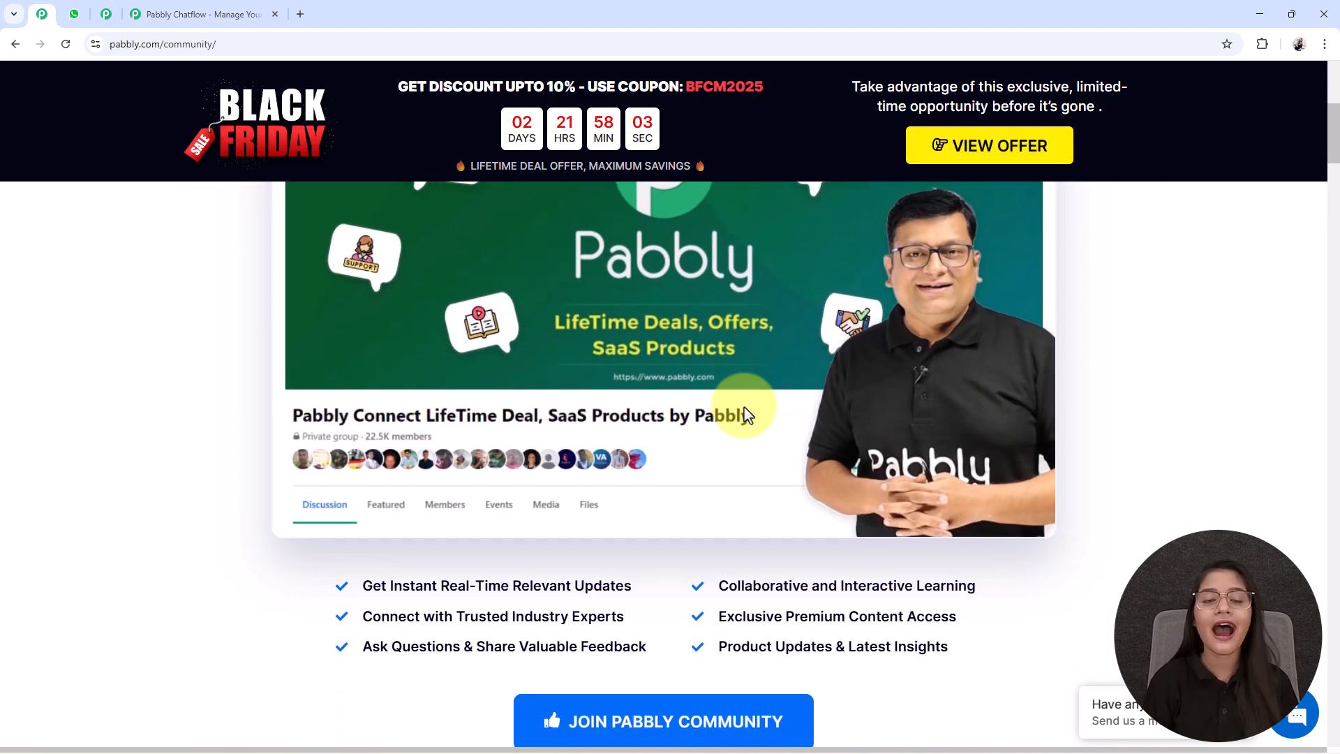
{"action": "scroll", "coordinate": [746, 413], "scroll_direction": "down", "scroll_amount": 12}
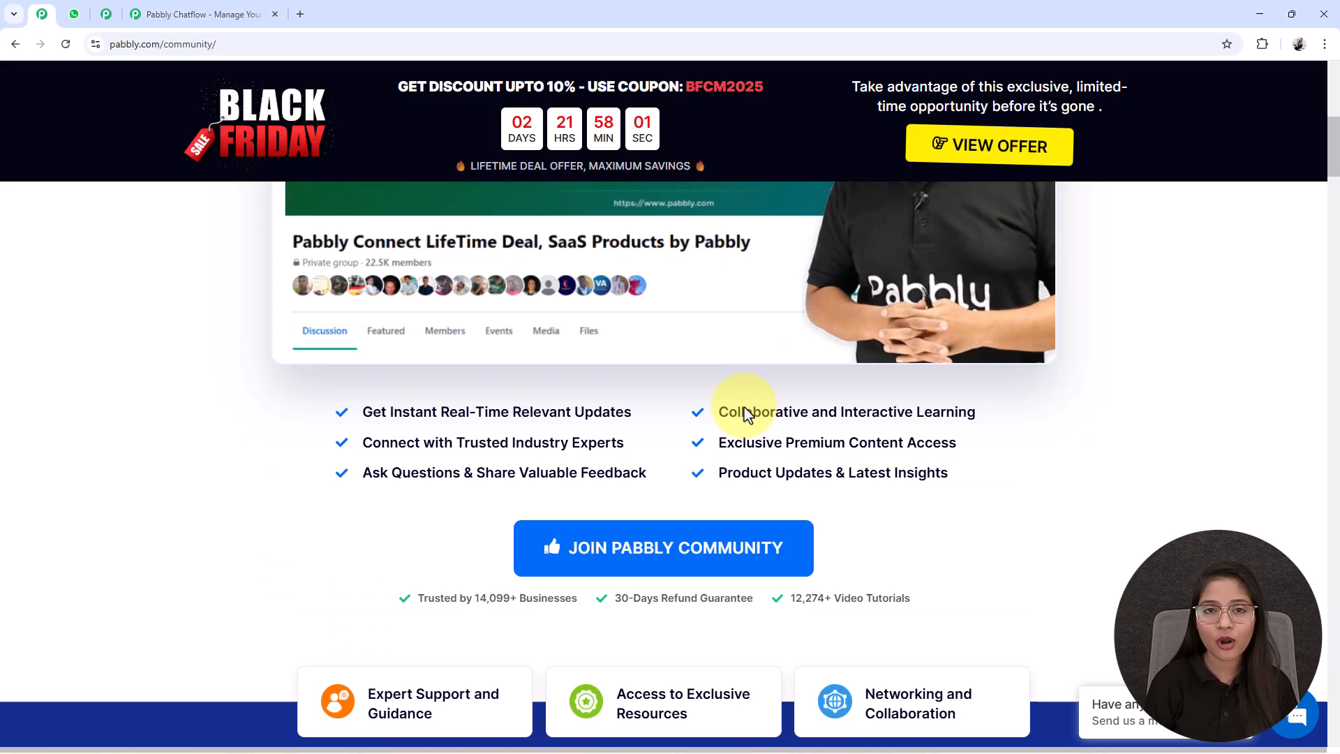
{"action": "scroll", "coordinate": [743, 409], "scroll_direction": "down", "scroll_amount": 6}
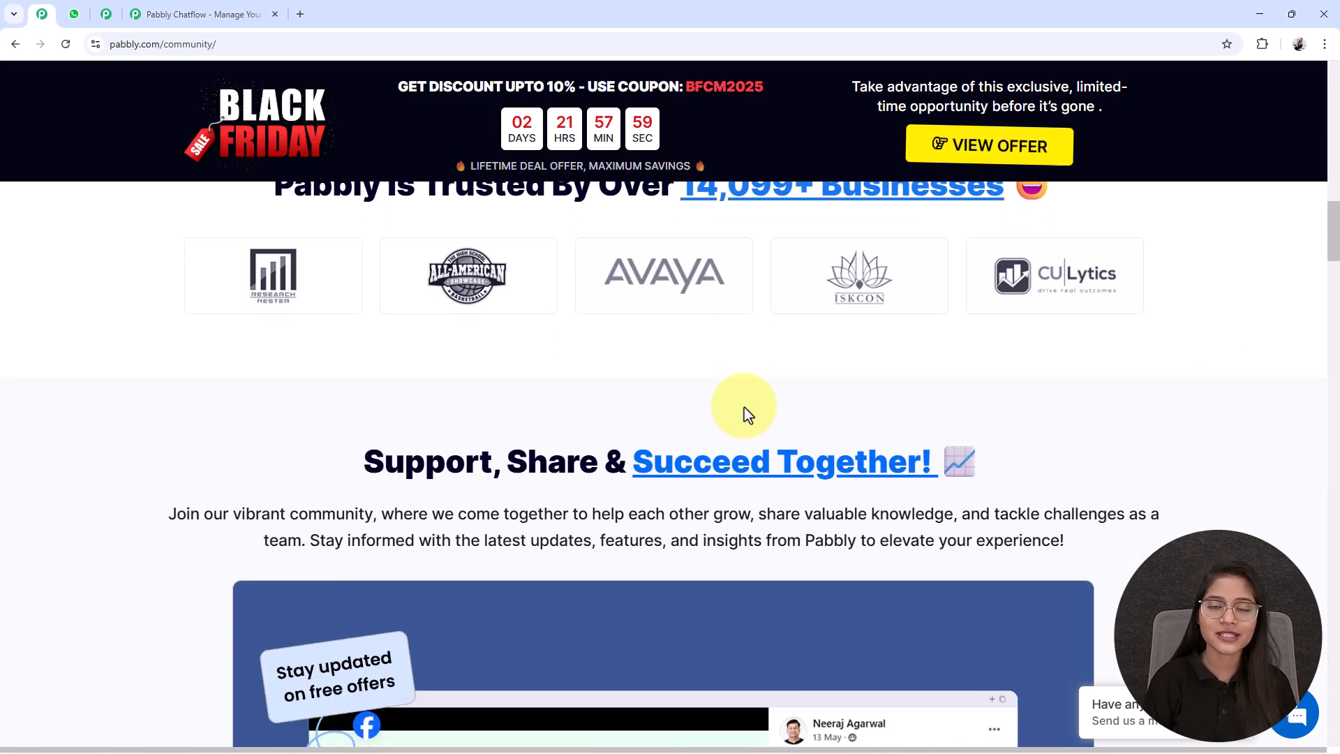
{"action": "scroll", "coordinate": [743, 409], "scroll_direction": "up", "scroll_amount": 13}
{"action": "scroll", "coordinate": [745, 411], "scroll_direction": "down", "scroll_amount": 4}
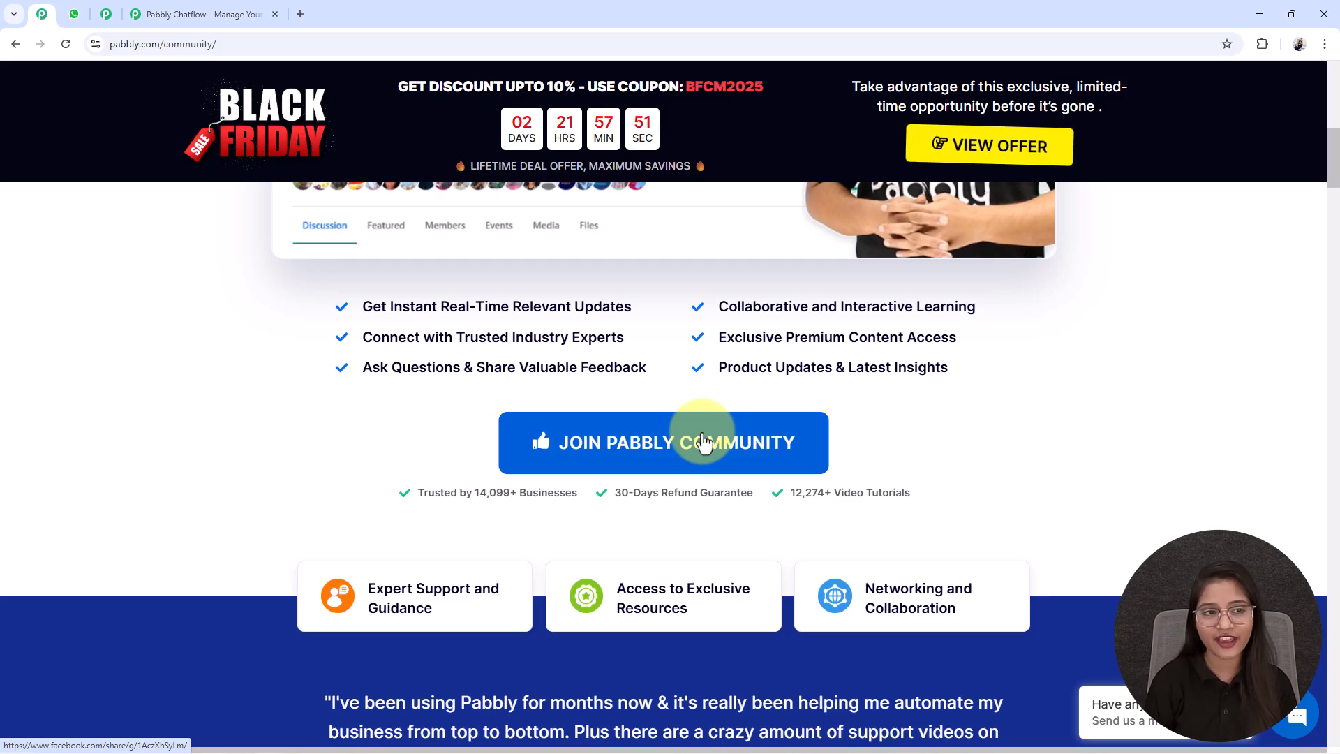
{"action": "scroll", "coordinate": [701, 439], "scroll_direction": "up", "scroll_amount": 7}
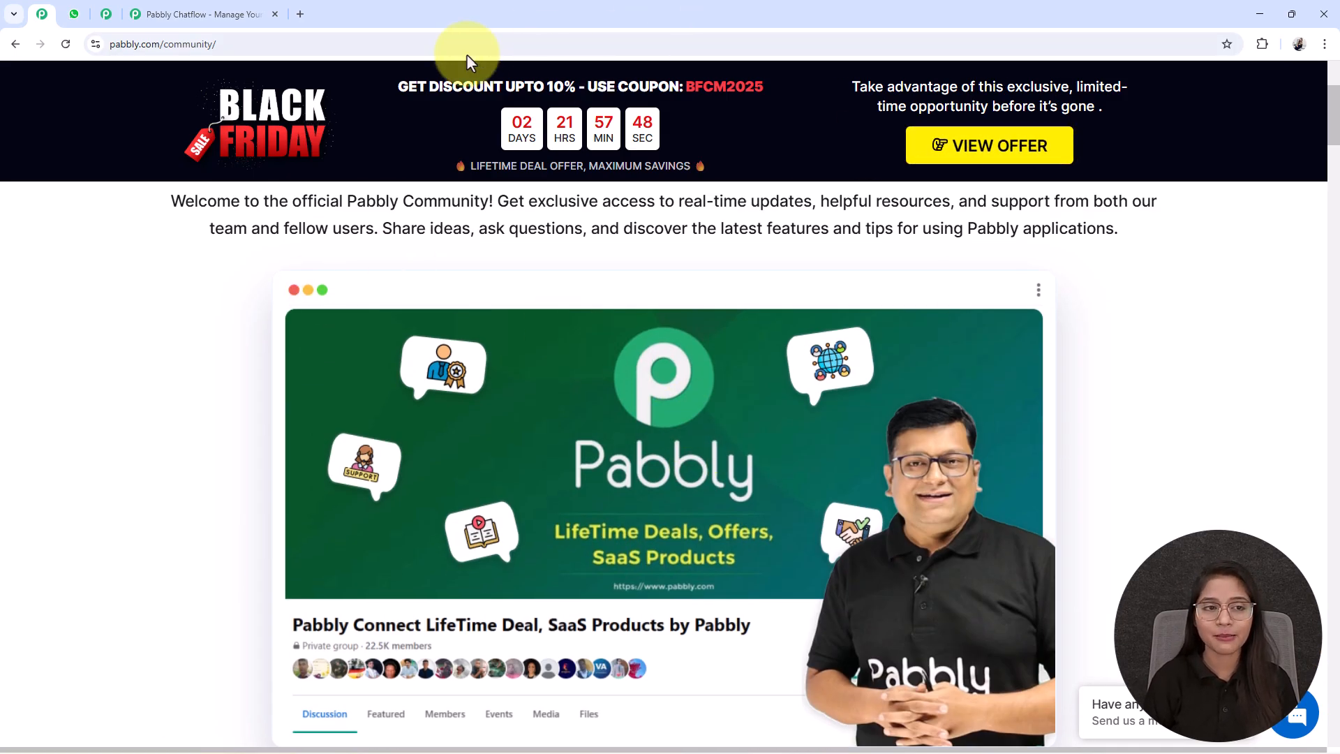
- Return to the Pabbly Chatflow website, sign in and access Pabbly Chatflow from the All Pabbly Apps page
{"action": "left_click", "coordinate": [230, 14]}
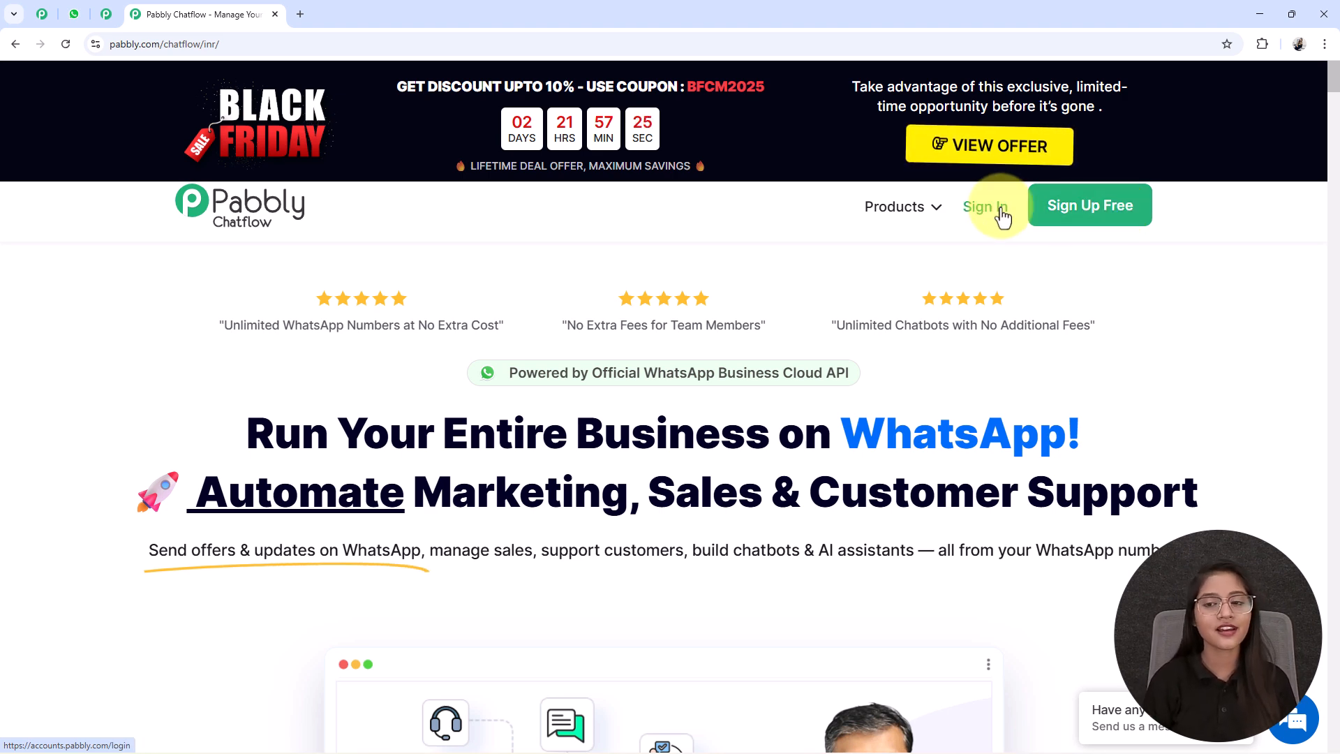
{"action": "left_click", "coordinate": [1003, 209]}
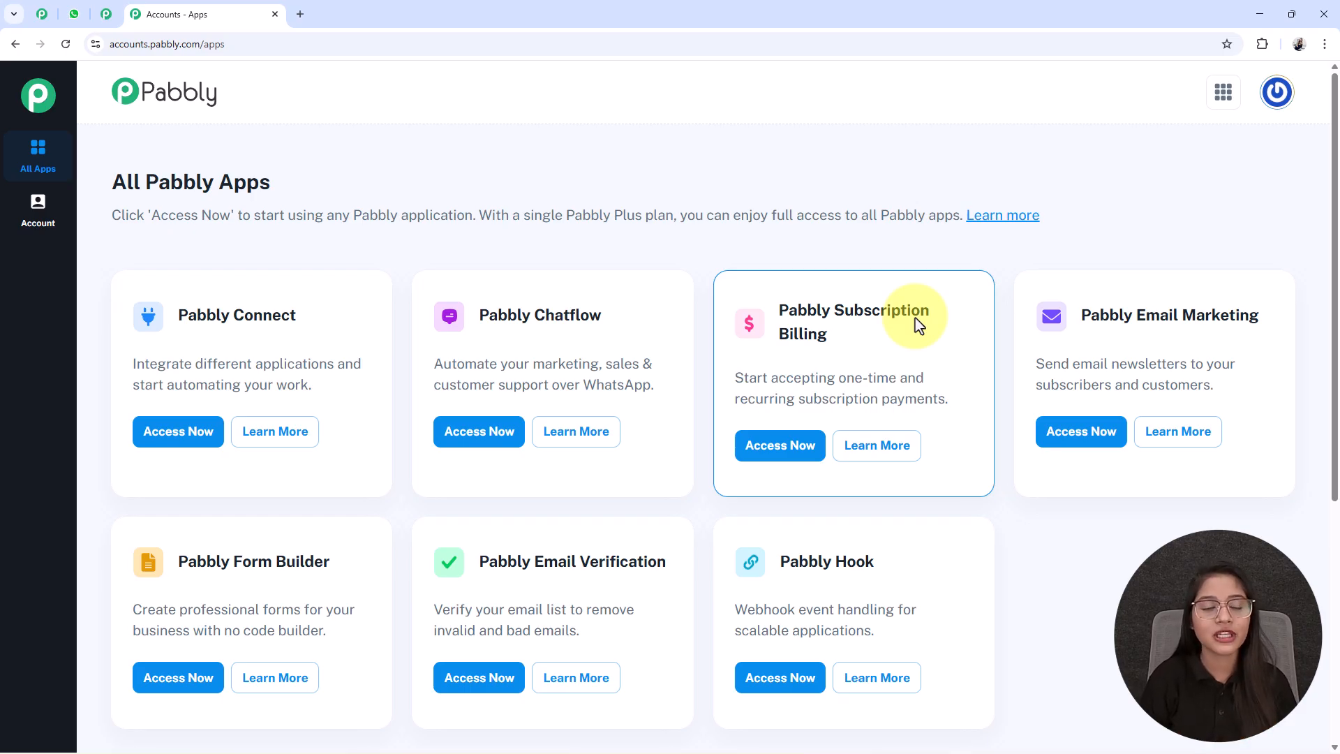
{"action": "left_click_drag", "start_coordinate": [474, 317], "coordinate": [619, 333]}
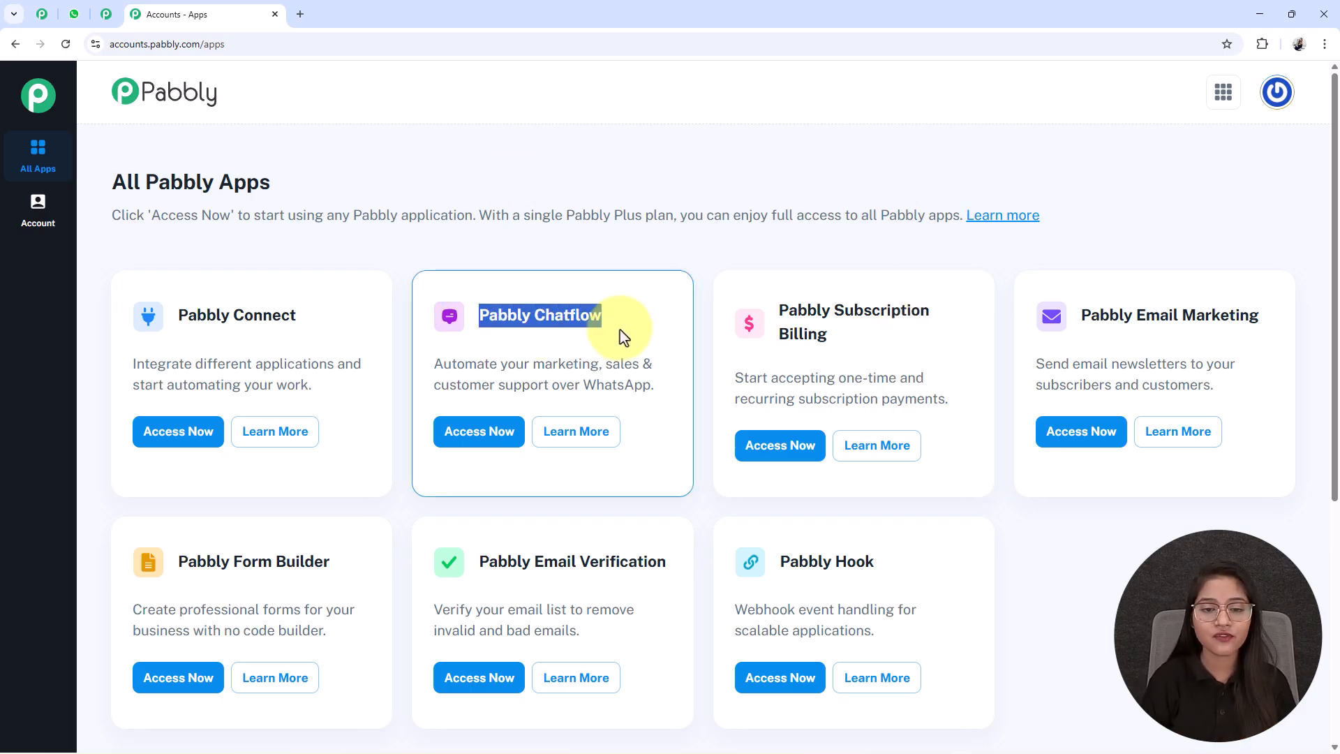
{"action": "left_click", "coordinate": [620, 330]}
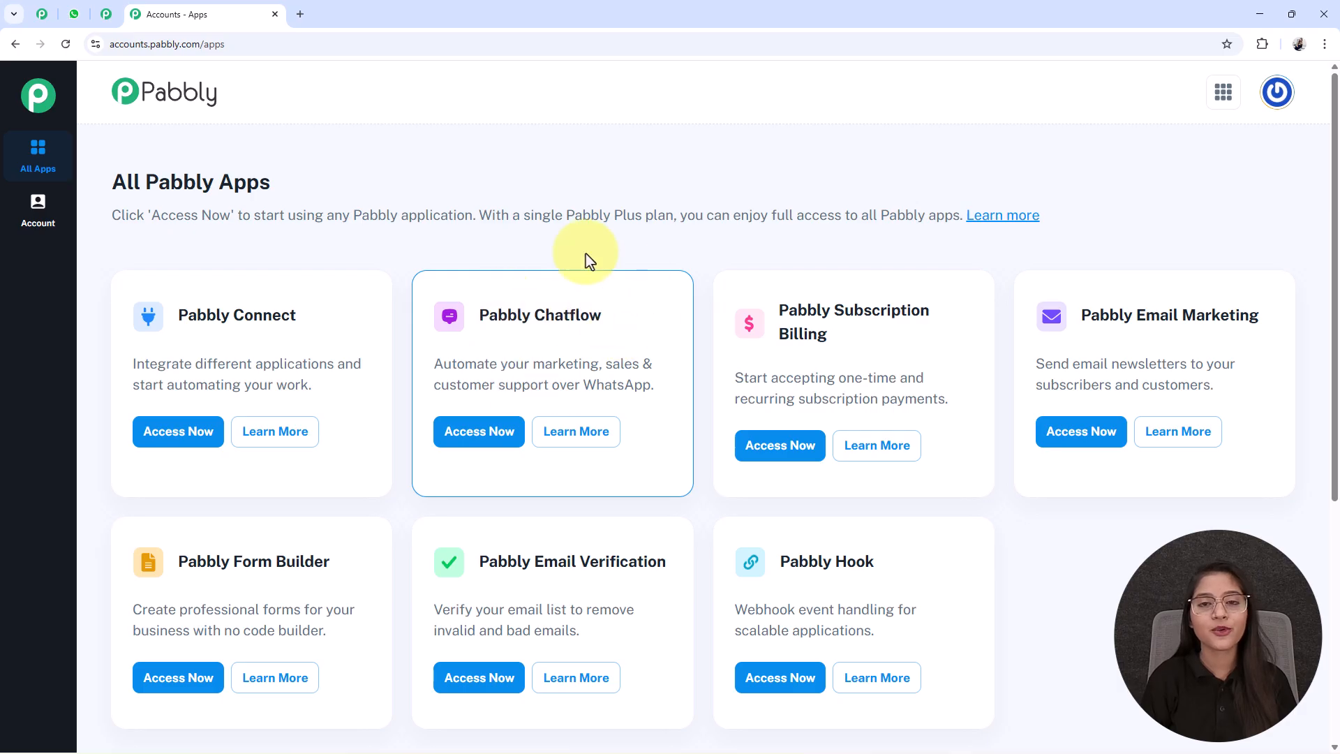
{"action": "left_click", "coordinate": [465, 439]}
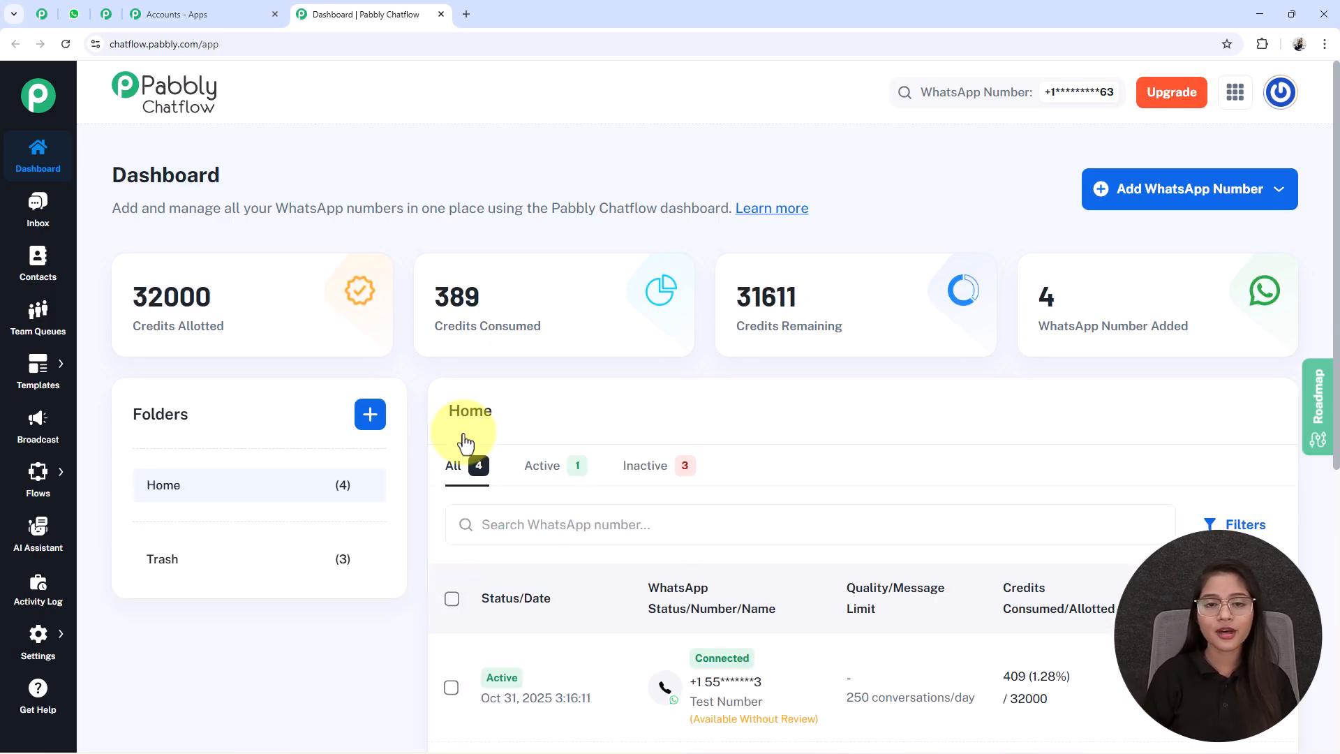
- Review the dashboard's credit and WhatsApp number statistics and the connection options for adding a WhatsApp number
{"action": "left_click_drag", "start_coordinate": [99, 295], "coordinate": [283, 339]}
{"action": "left_click_drag", "start_coordinate": [430, 295], "coordinate": [653, 340]}
{"action": "left_click_drag", "start_coordinate": [735, 297], "coordinate": [897, 329]}
{"action": "left_click_drag", "start_coordinate": [1175, 346], "coordinate": [1250, 358]}
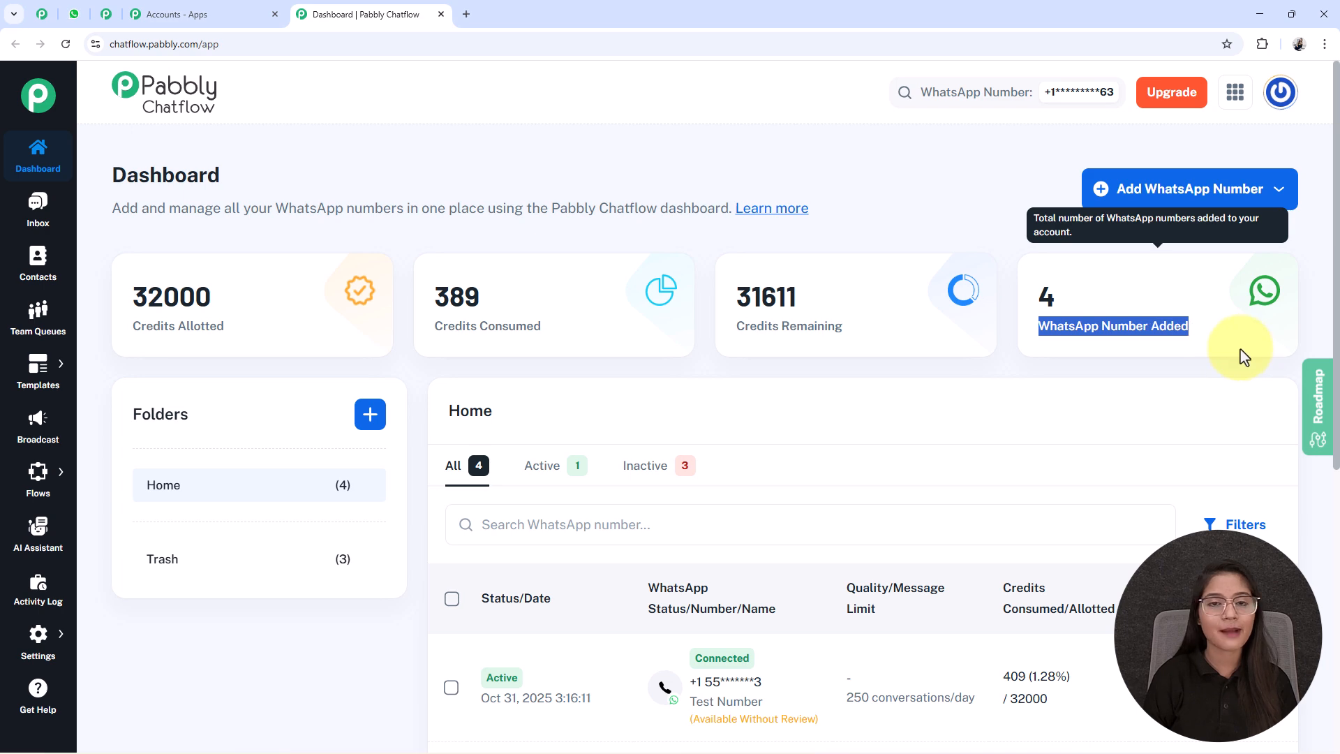
{"action": "left_click", "coordinate": [1217, 344]}
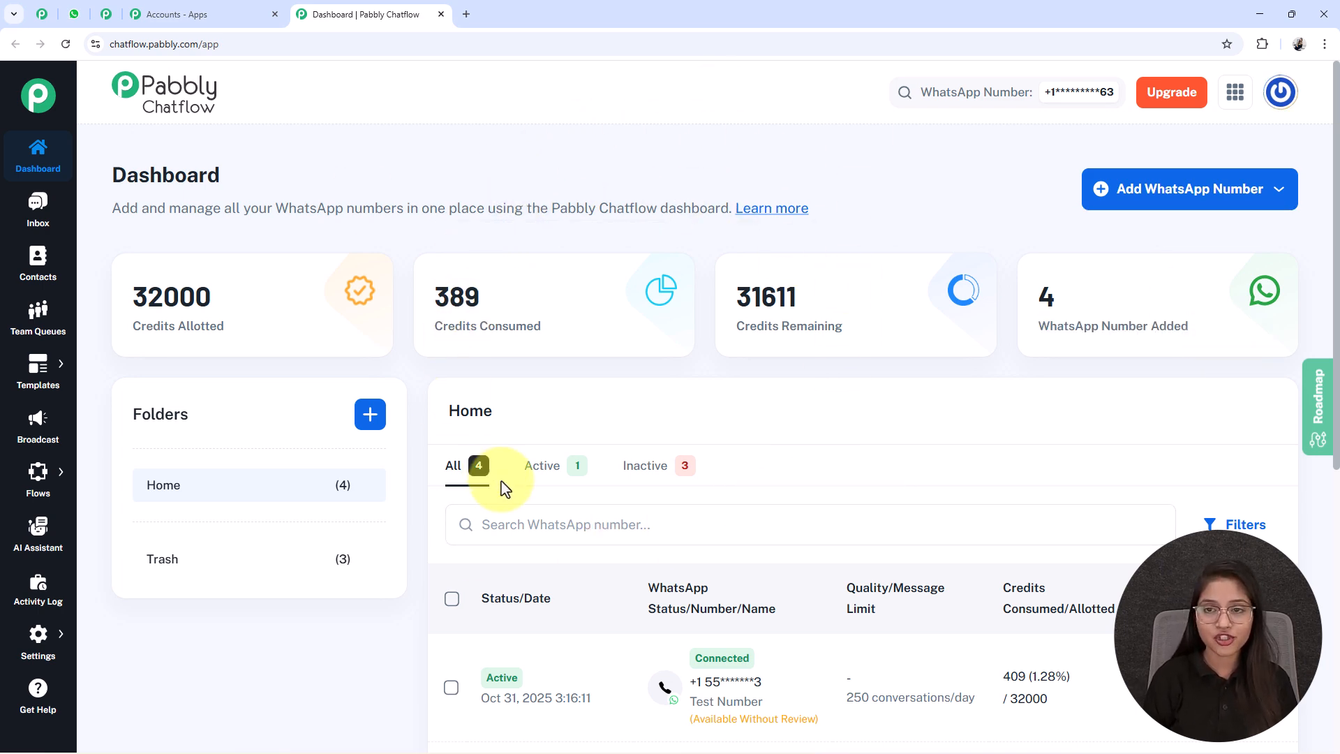
{"action": "left_click", "coordinate": [1138, 198]}
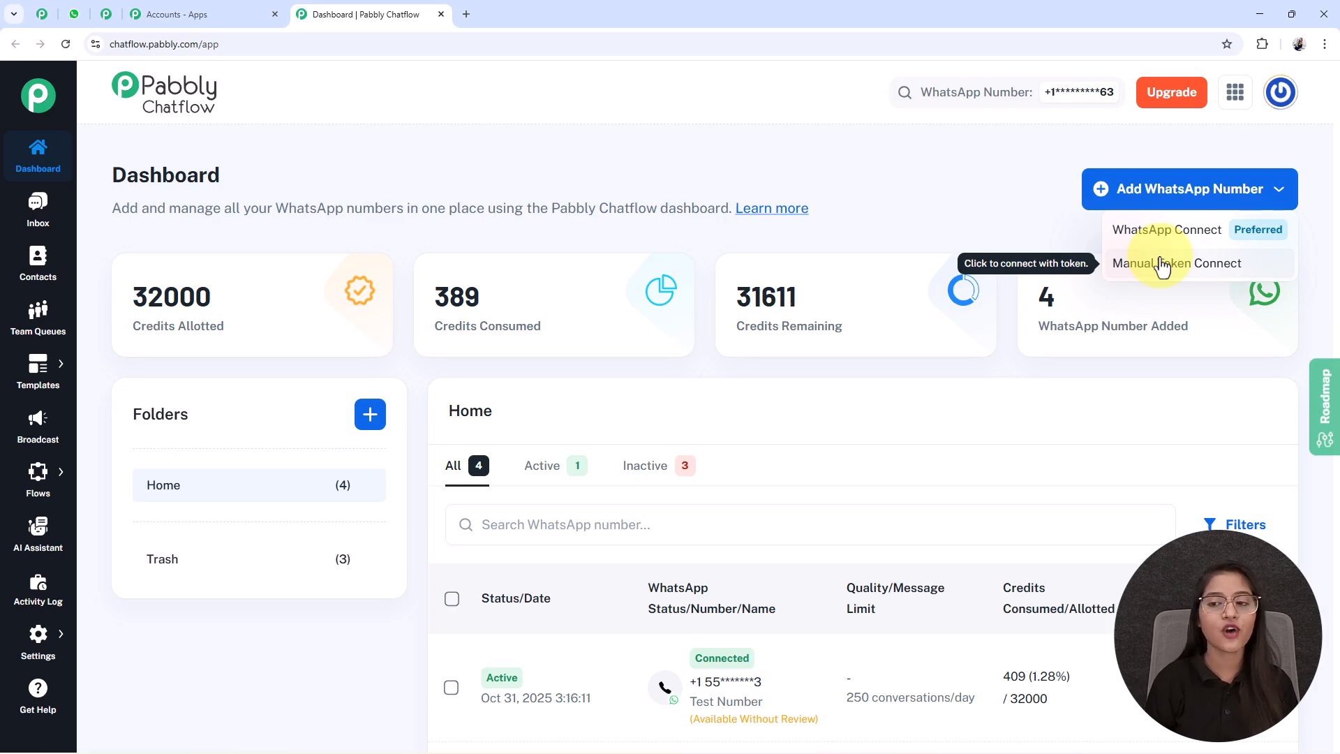
{"action": "left_click", "coordinate": [1175, 202]}
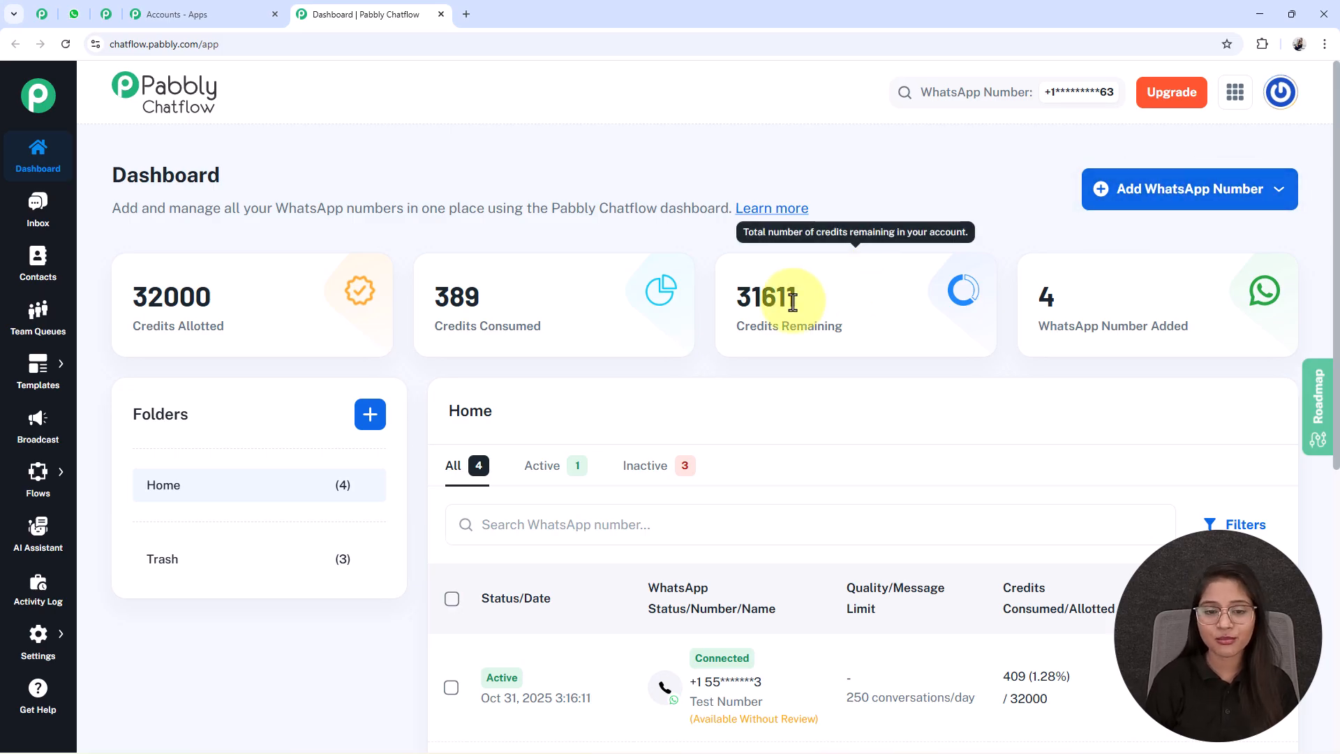
- View the dashboard's folder list and its Create Folder form, closing the form without creating a folder
{"action": "scroll", "coordinate": [793, 301], "scroll_direction": "down", "scroll_amount": 2}
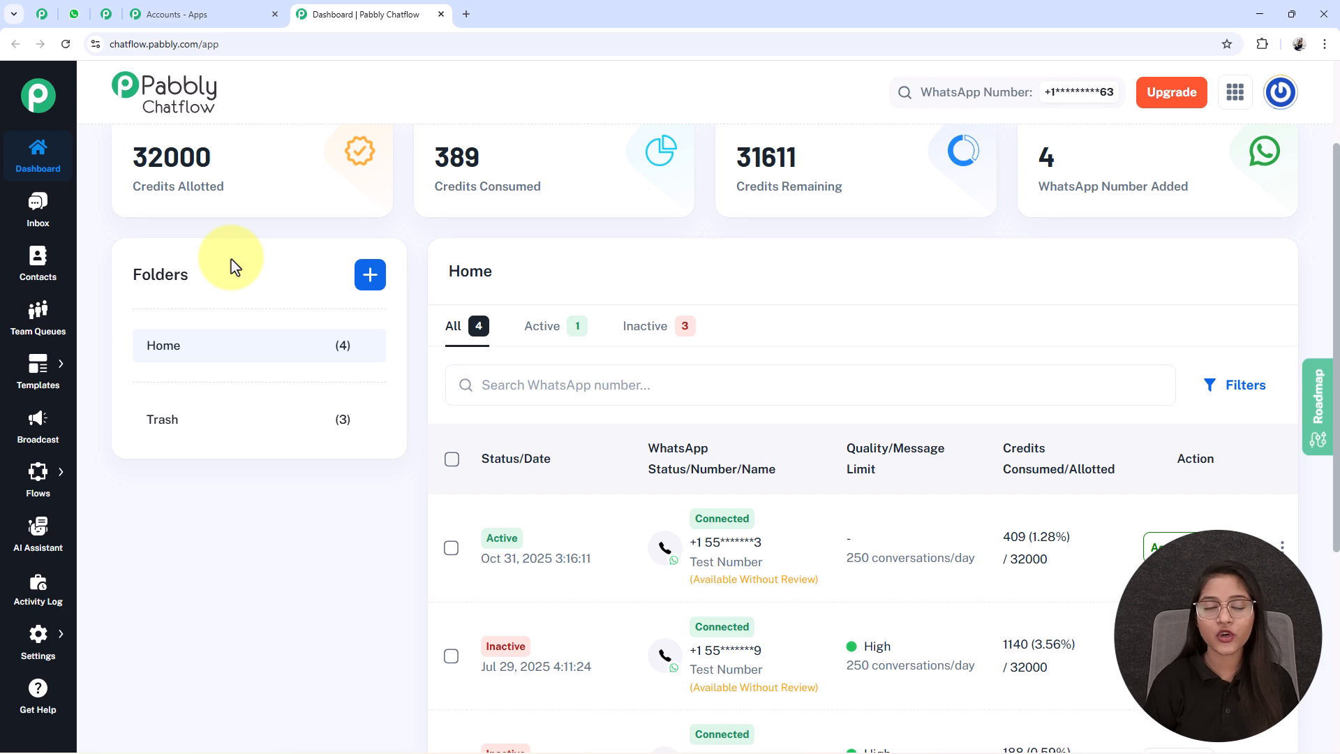
{"action": "left_click", "coordinate": [384, 285]}
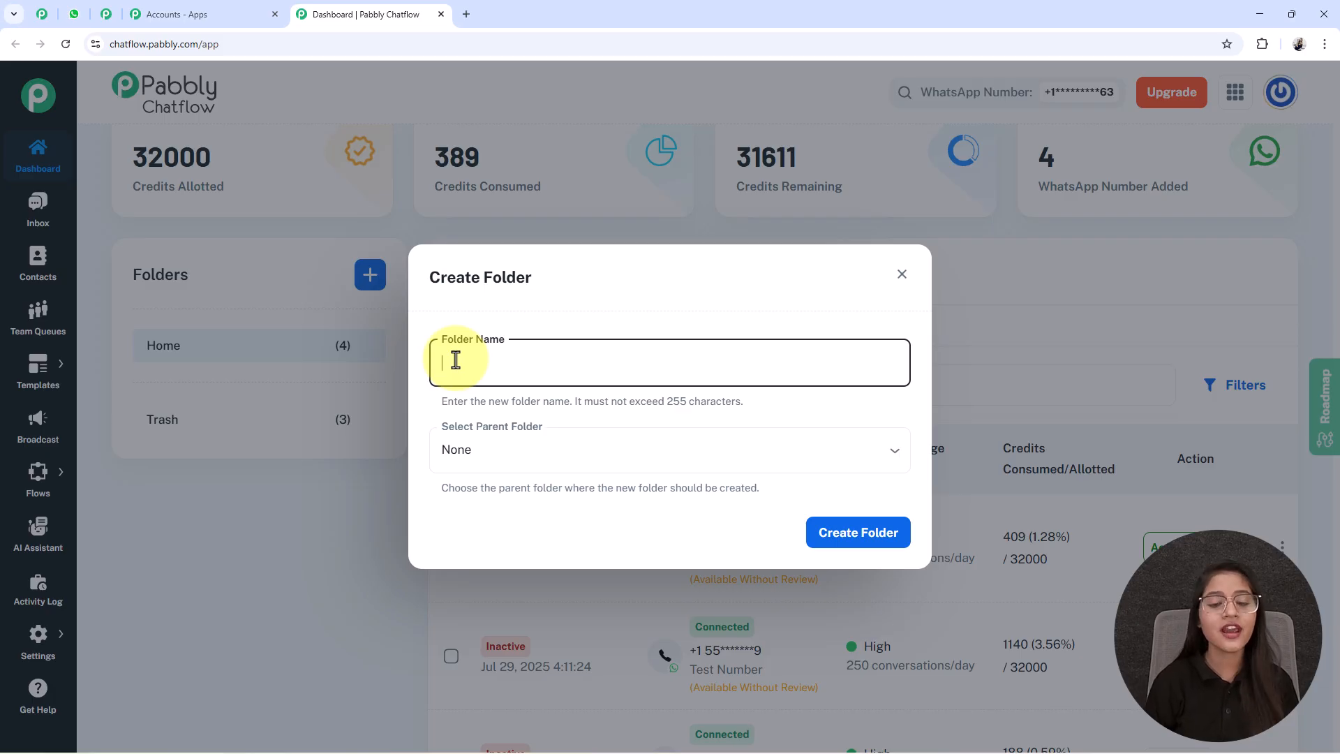
{"action": "left_click", "coordinate": [902, 278]}
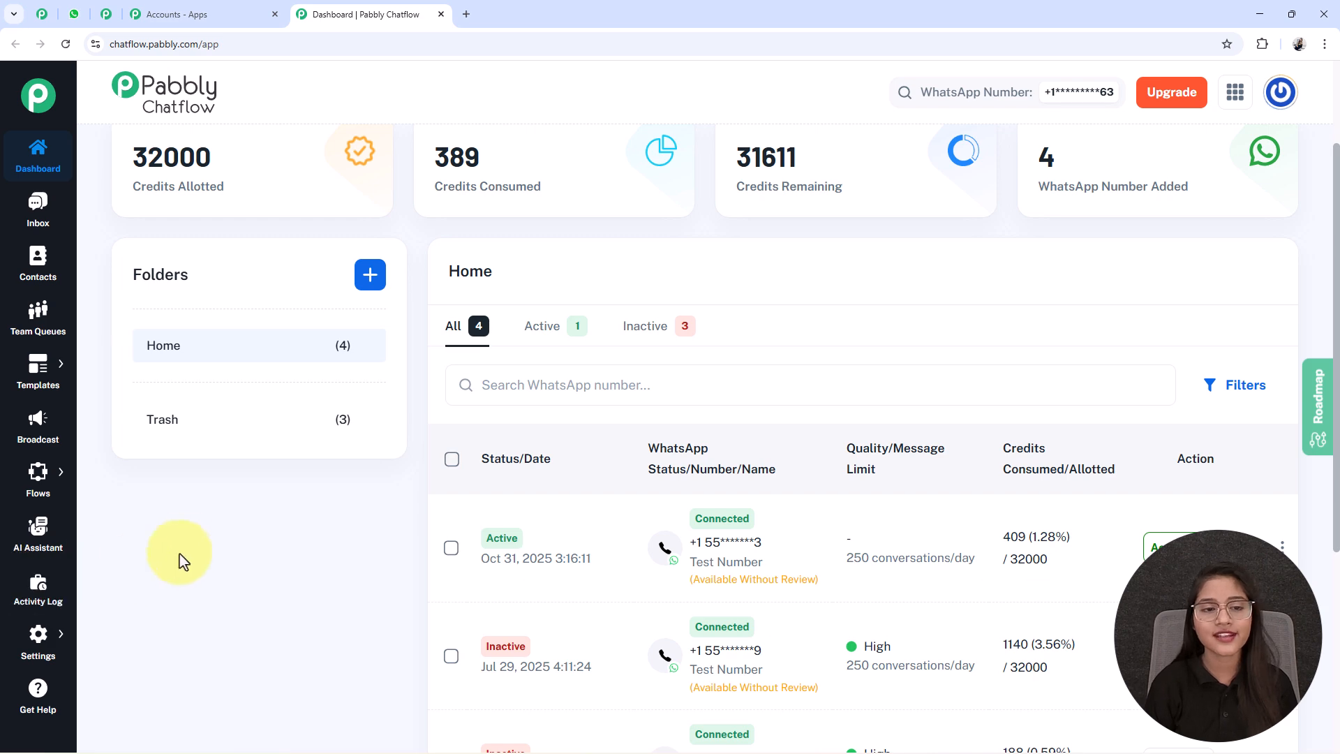
{"action": "scroll", "coordinate": [196, 552], "scroll_direction": "up", "scroll_amount": 2}
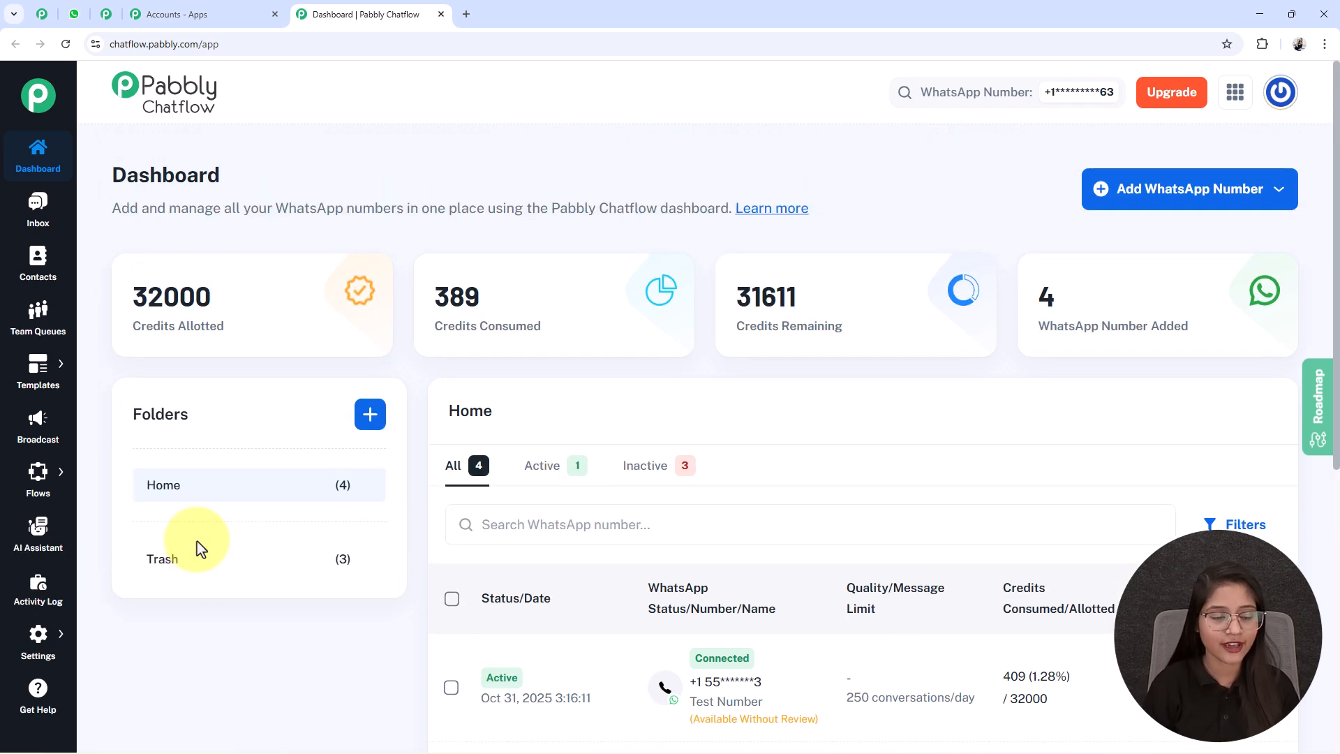
- Open the Flow Builder's list of flows and add a new flow
{"action": "mouse_move", "coordinate": [508, 332]}
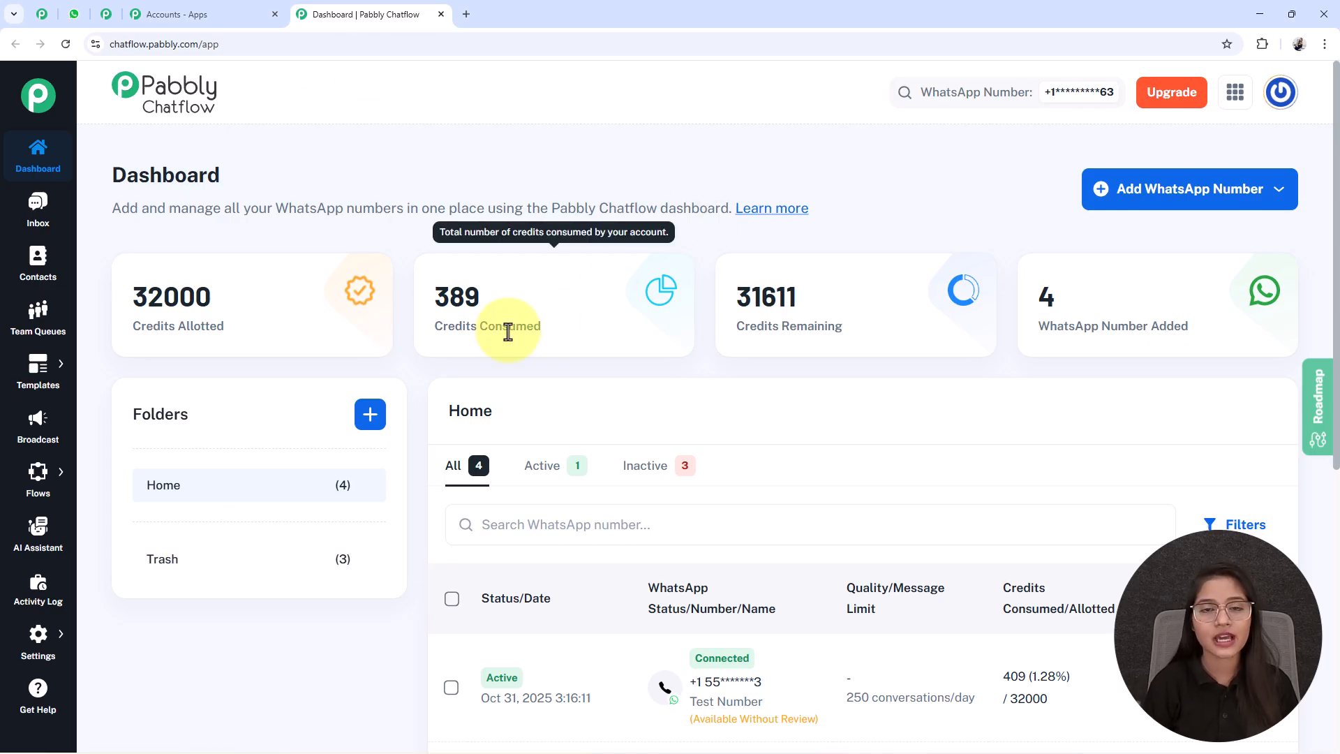
{"action": "mouse_move", "coordinate": [42, 478]}
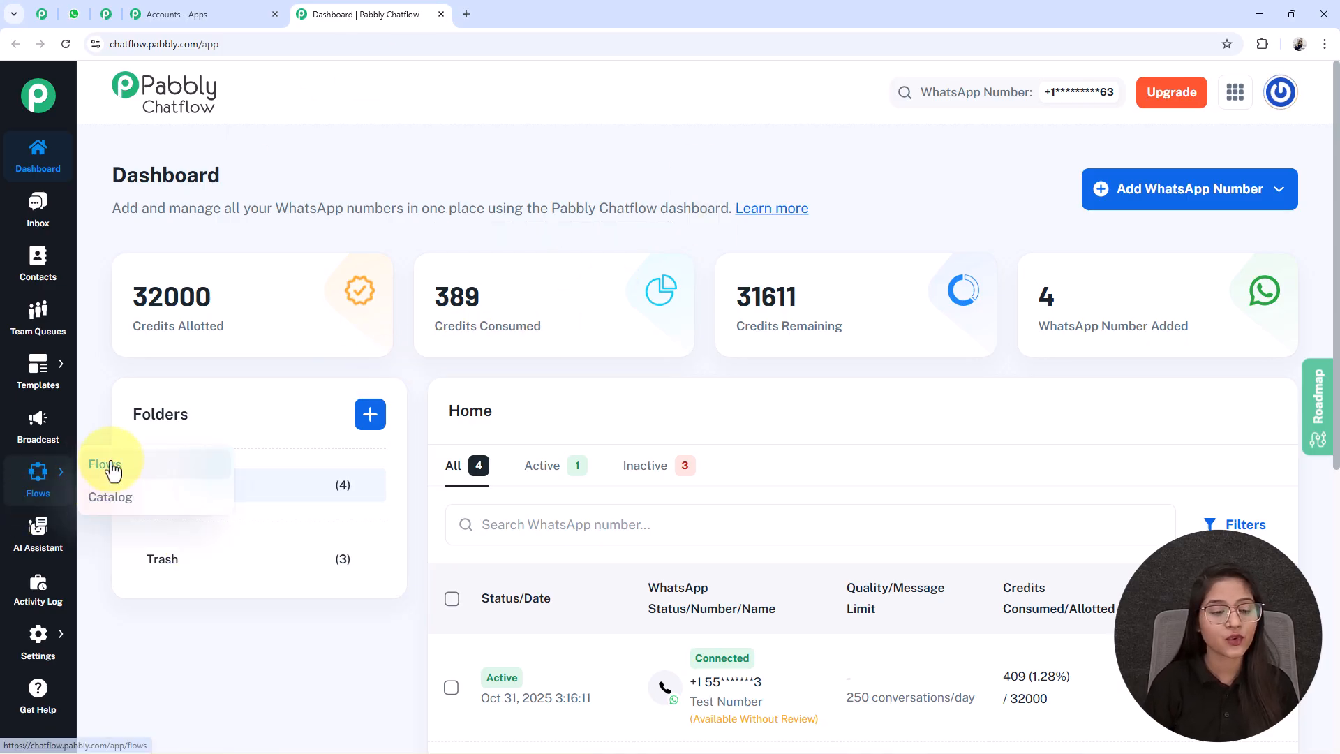
{"action": "left_click", "coordinate": [112, 471]}
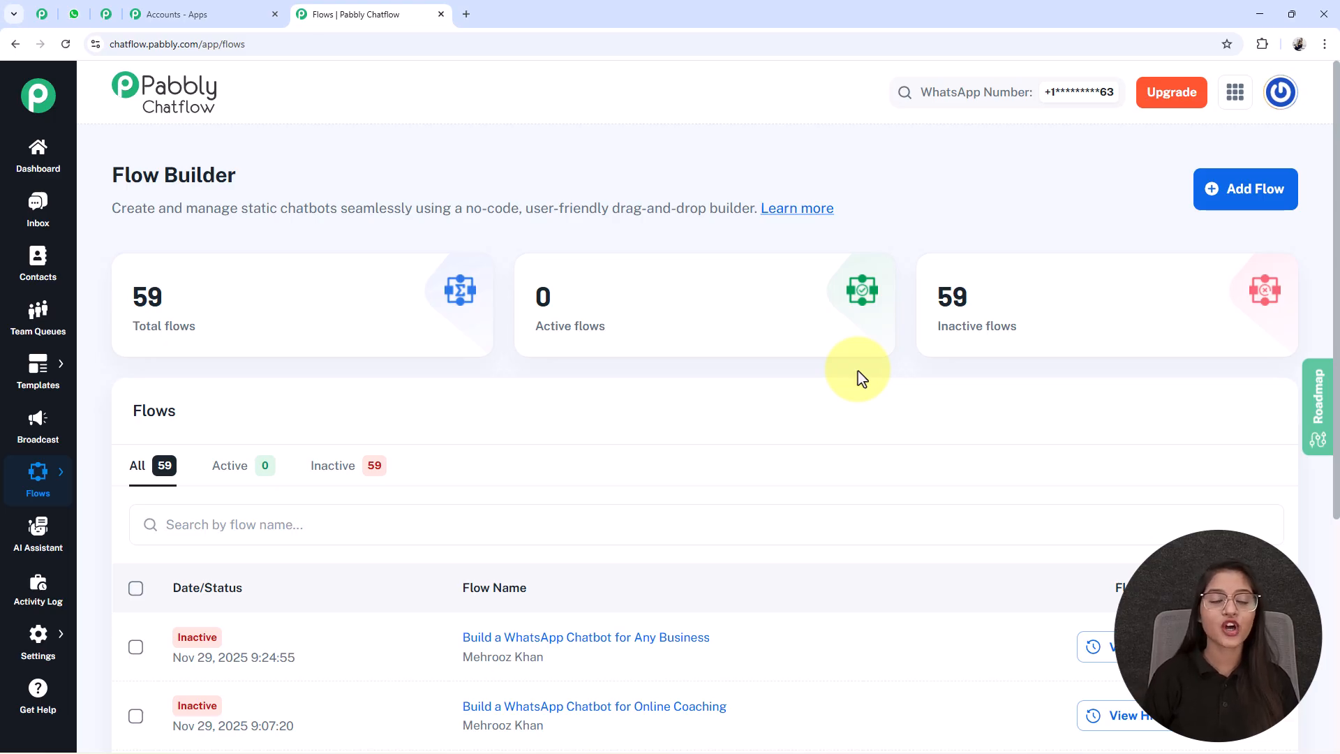
{"action": "left_click_drag", "start_coordinate": [101, 167], "coordinate": [250, 163]}
{"action": "left_click", "coordinate": [250, 163]}
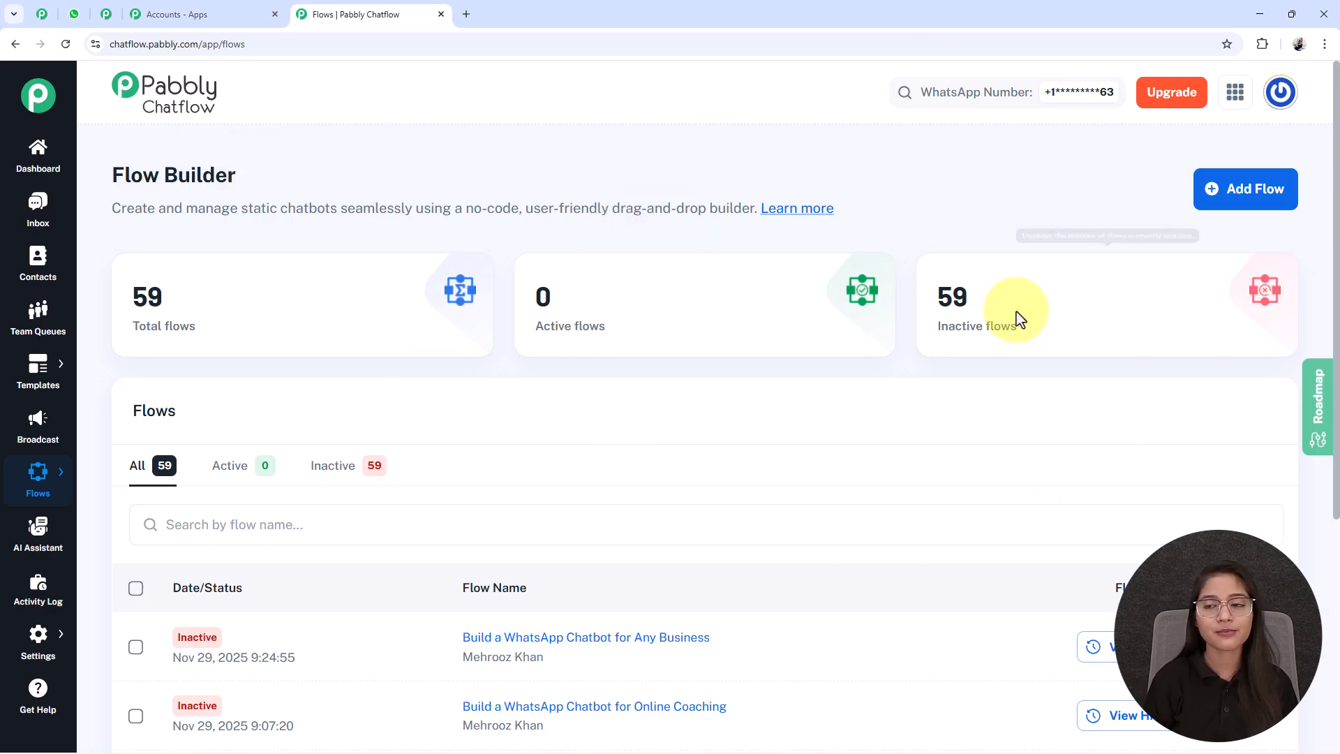
{"action": "left_click", "coordinate": [1240, 207]}
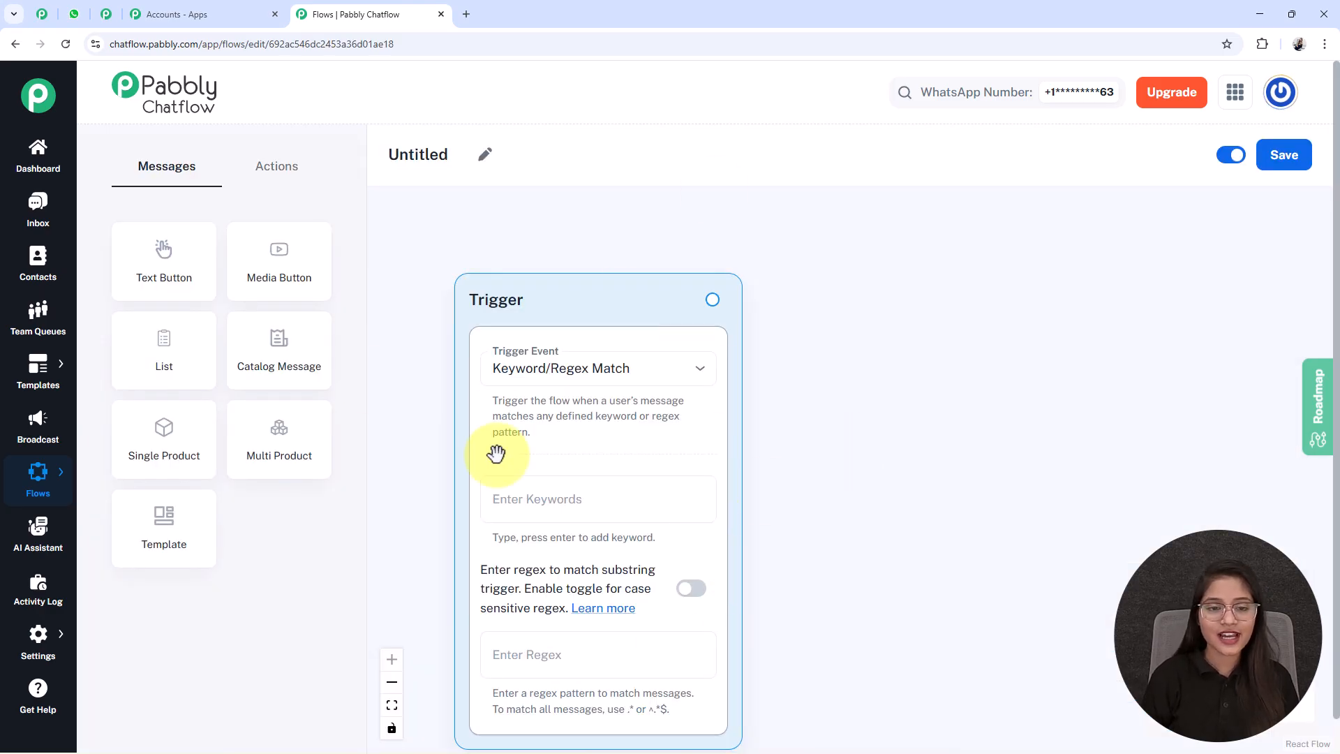
- Rename the untitled flow as "Build a WhatsApp Chatbot for Any Business"
{"action": "left_click_drag", "start_coordinate": [553, 299], "coordinate": [556, 246]}
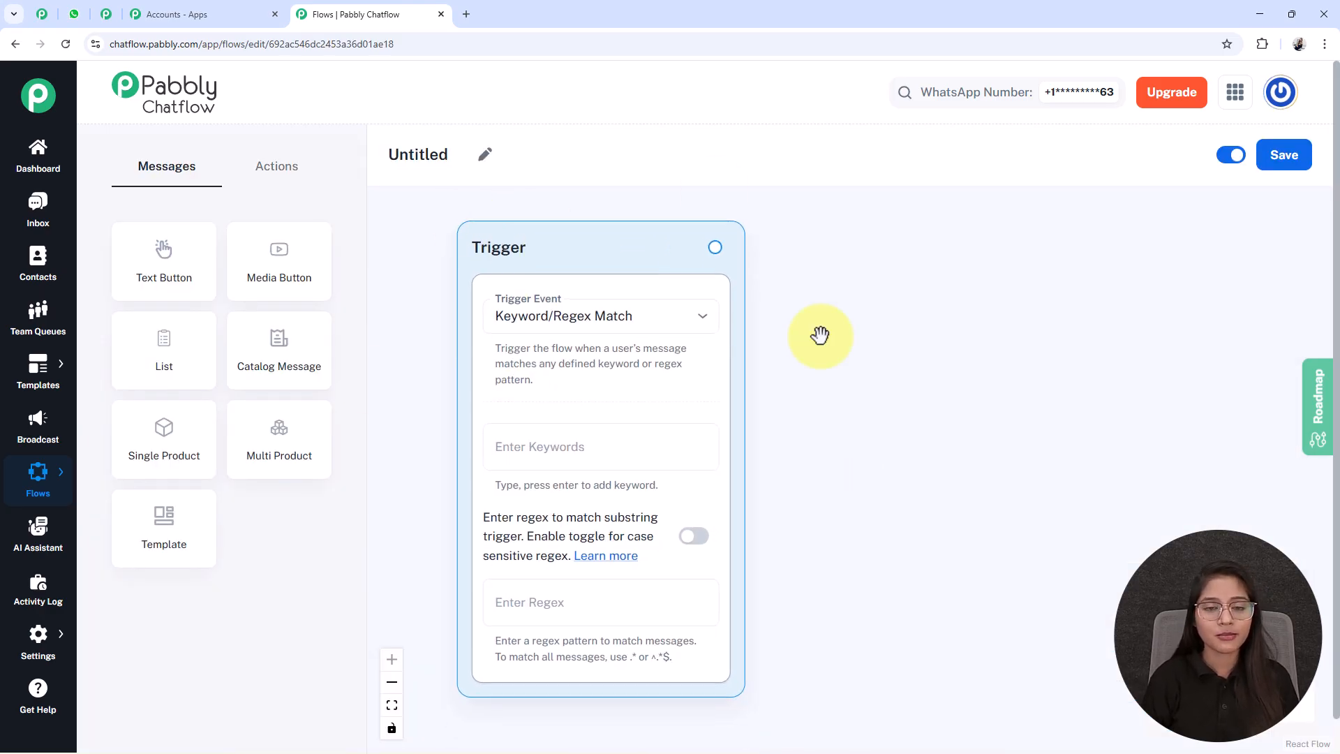
{"action": "left_click", "coordinate": [486, 154]}
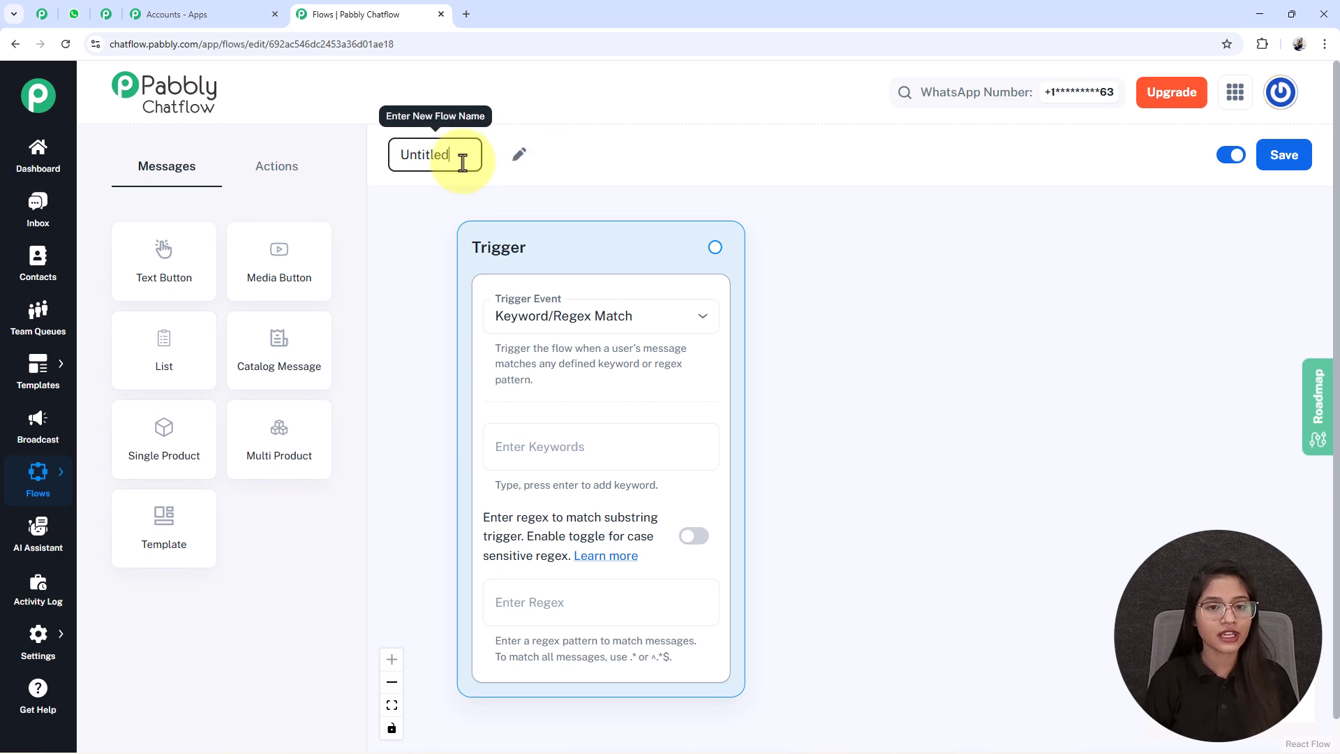
{"action": "left_click_drag", "start_coordinate": [460, 160], "coordinate": [340, 164]}
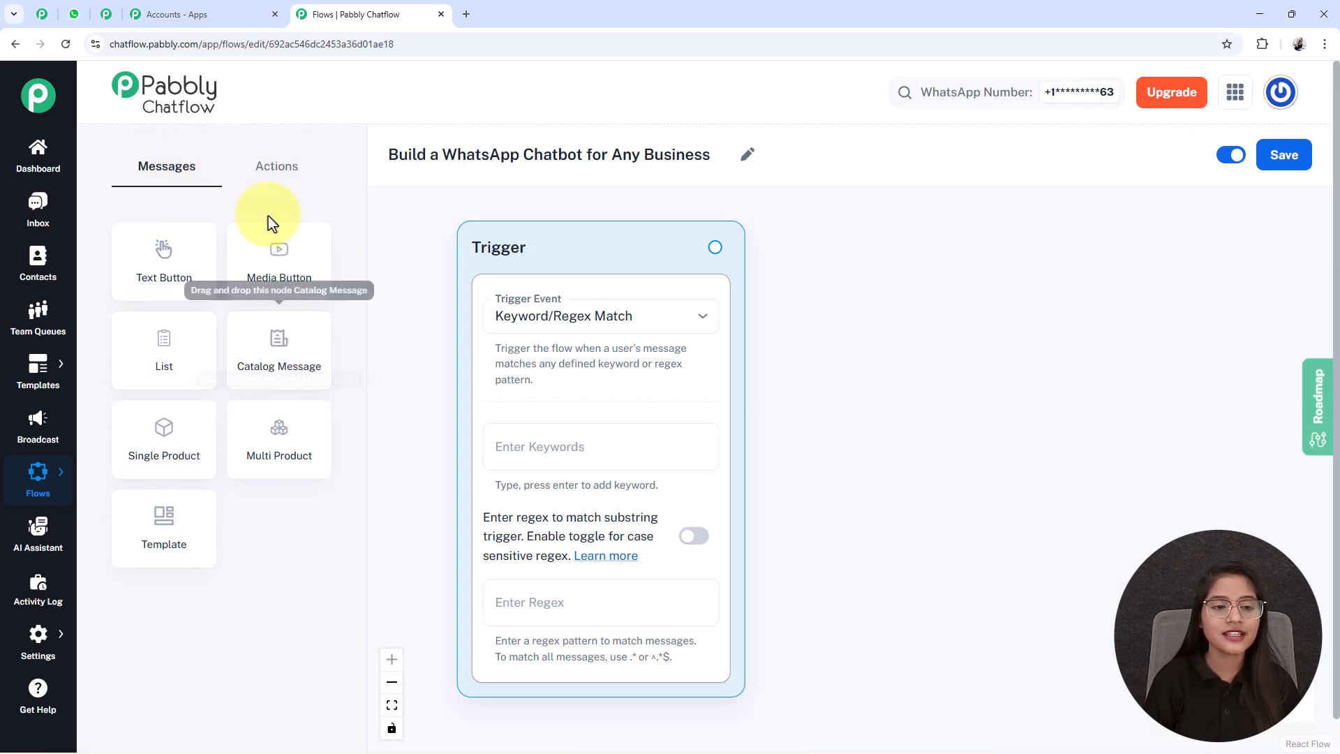
- Look over the available action and message nodes, and choose Keyword/Regex Match as the Trigger node's event
{"action": "left_click", "coordinate": [281, 176]}
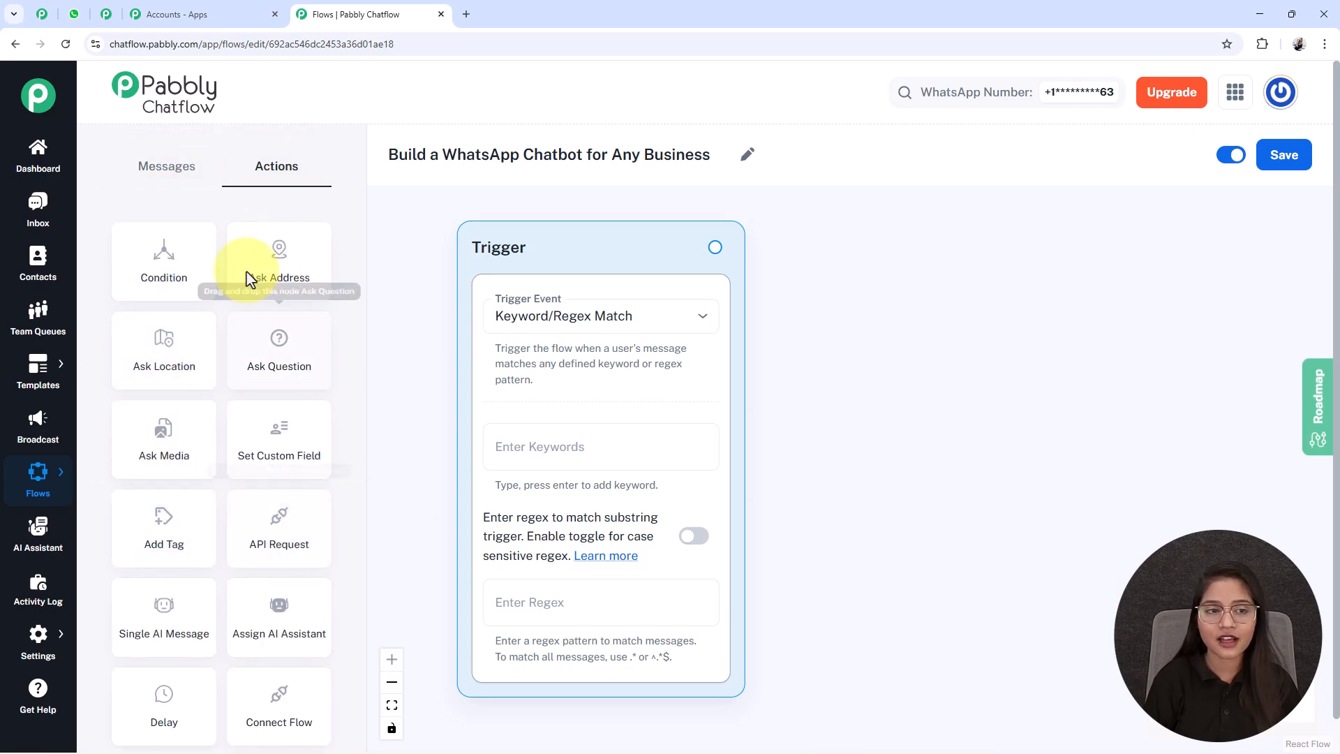
{"action": "left_click", "coordinate": [171, 185]}
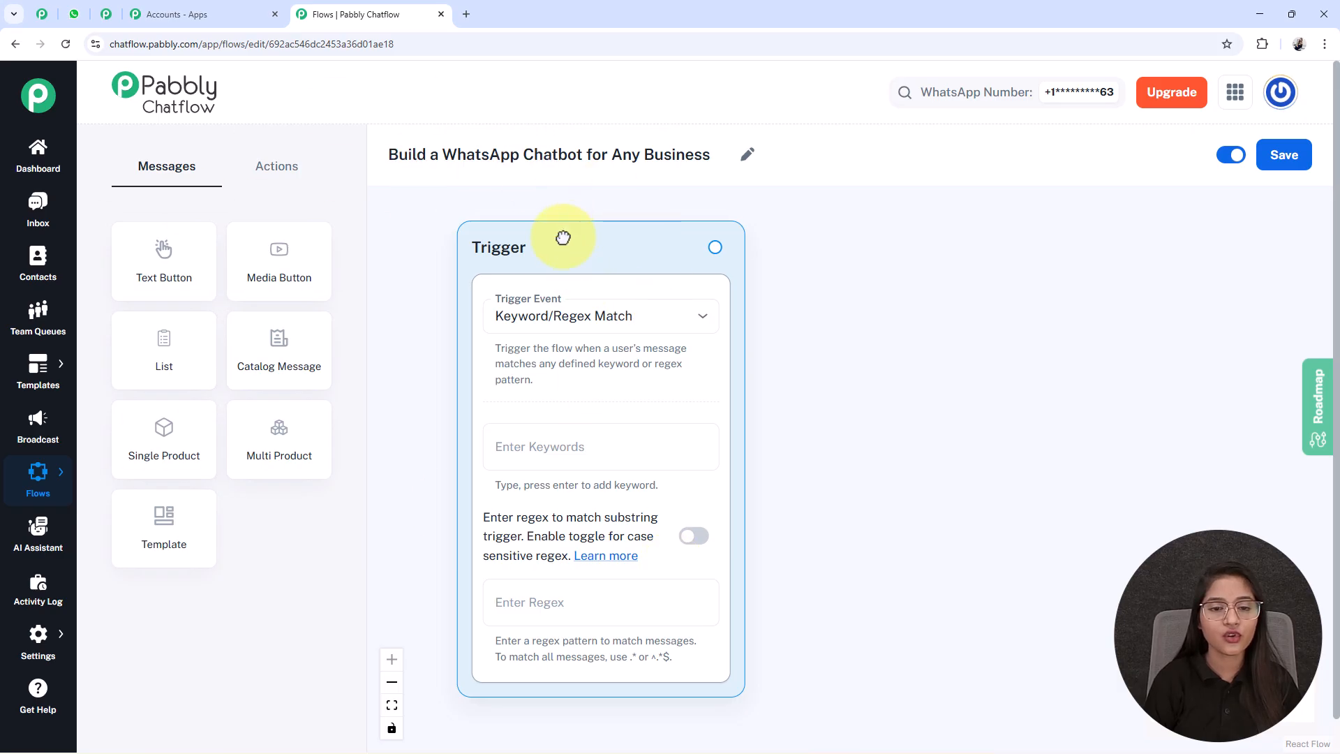
{"action": "left_click_drag", "start_coordinate": [567, 235], "coordinate": [538, 248]}
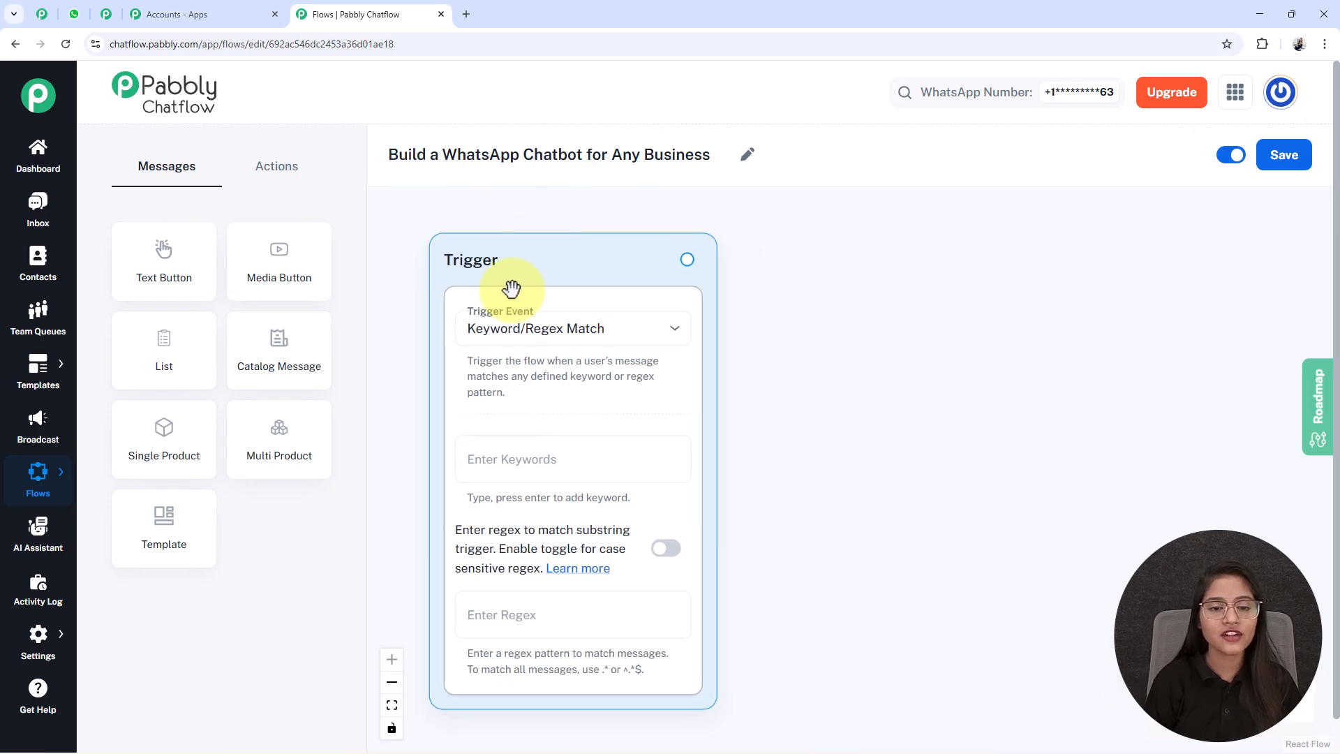
{"action": "left_click", "coordinate": [532, 342]}
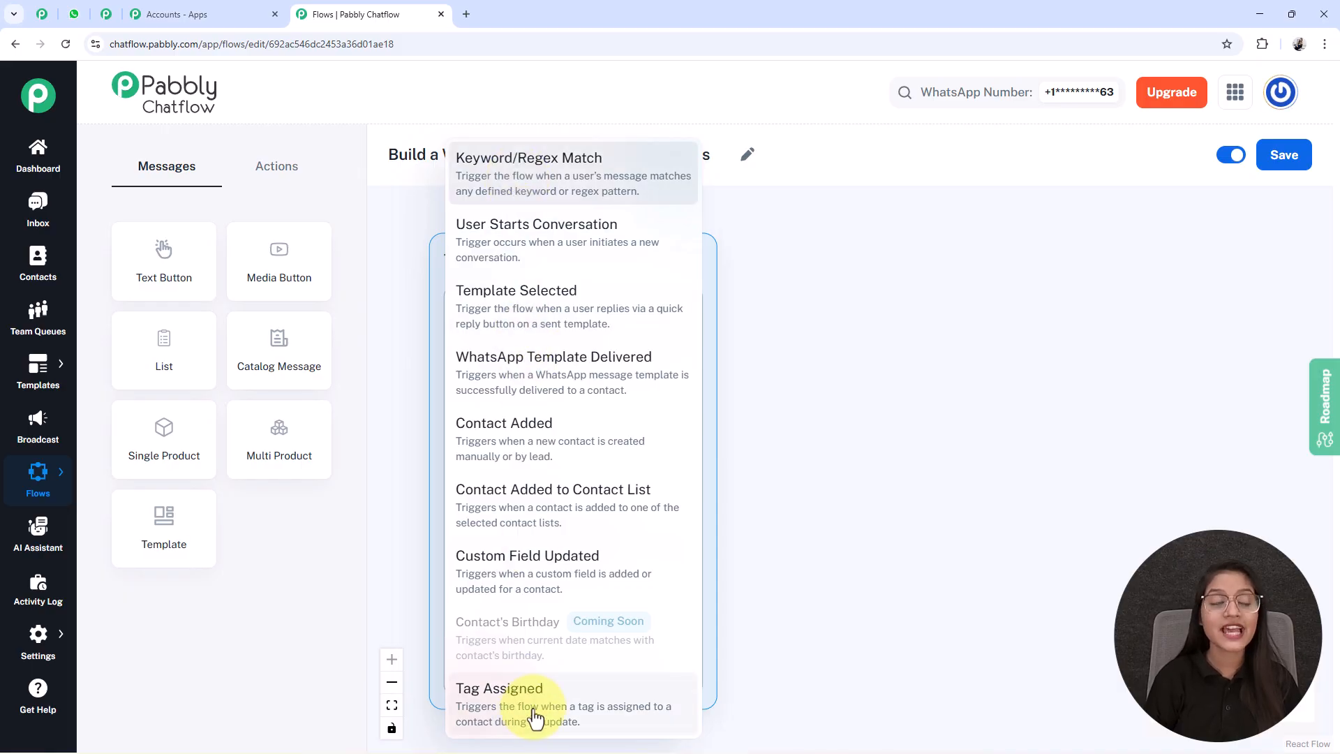
{"action": "left_click", "coordinate": [529, 187]}
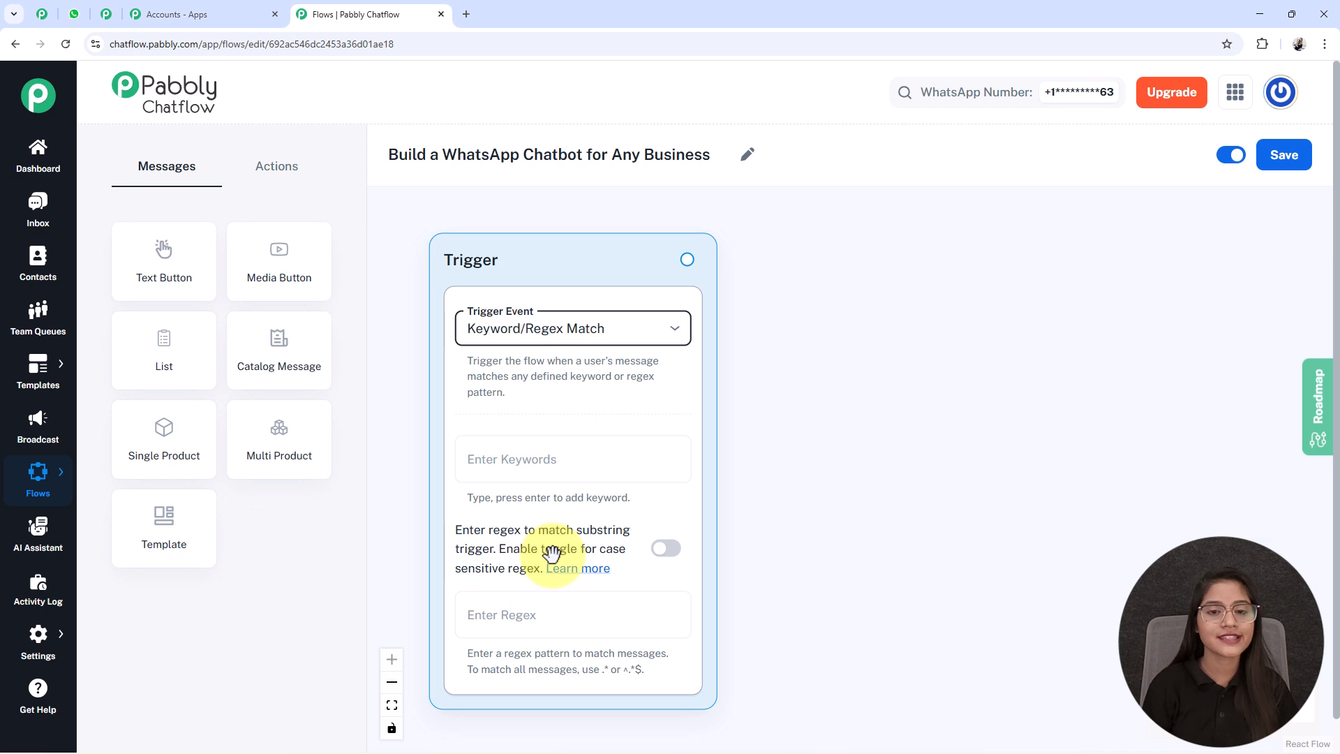
{"action": "left_click", "coordinate": [671, 546]}
{"action": "left_click", "coordinate": [667, 548]}
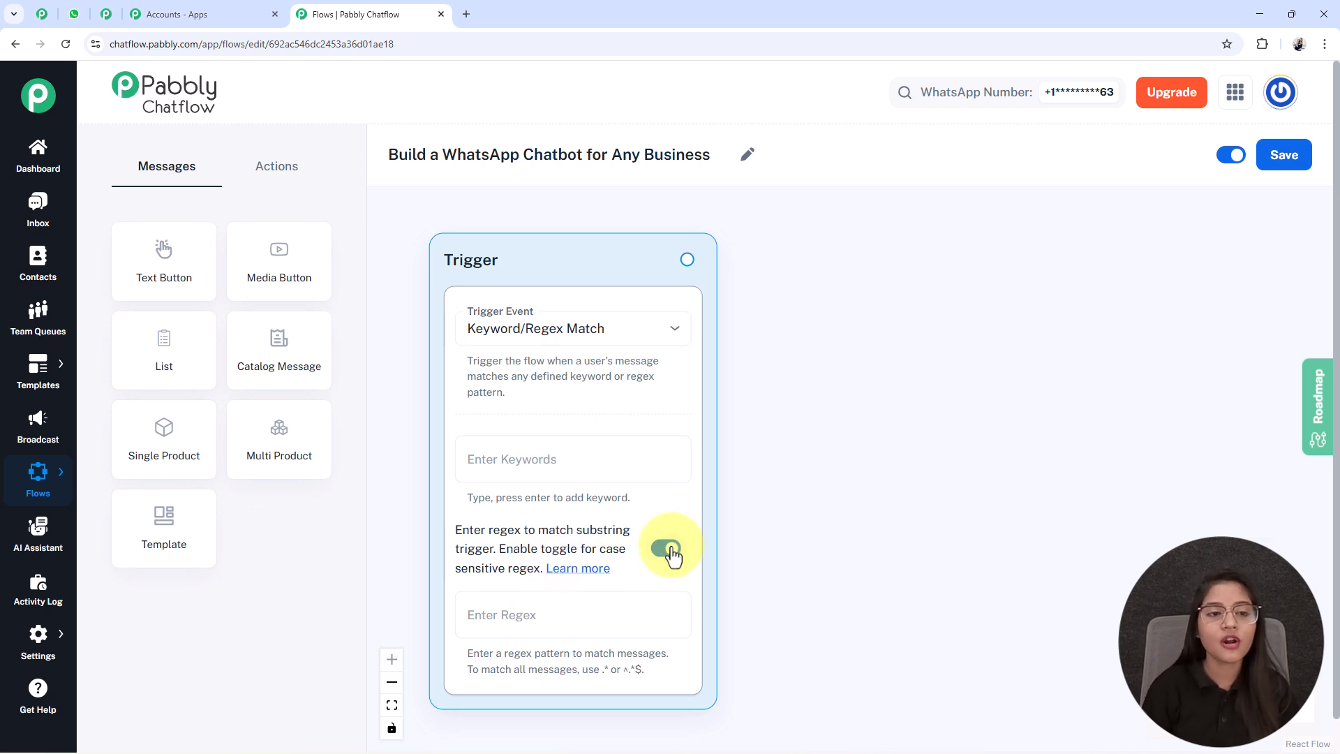
{"action": "left_click", "coordinate": [669, 549]}
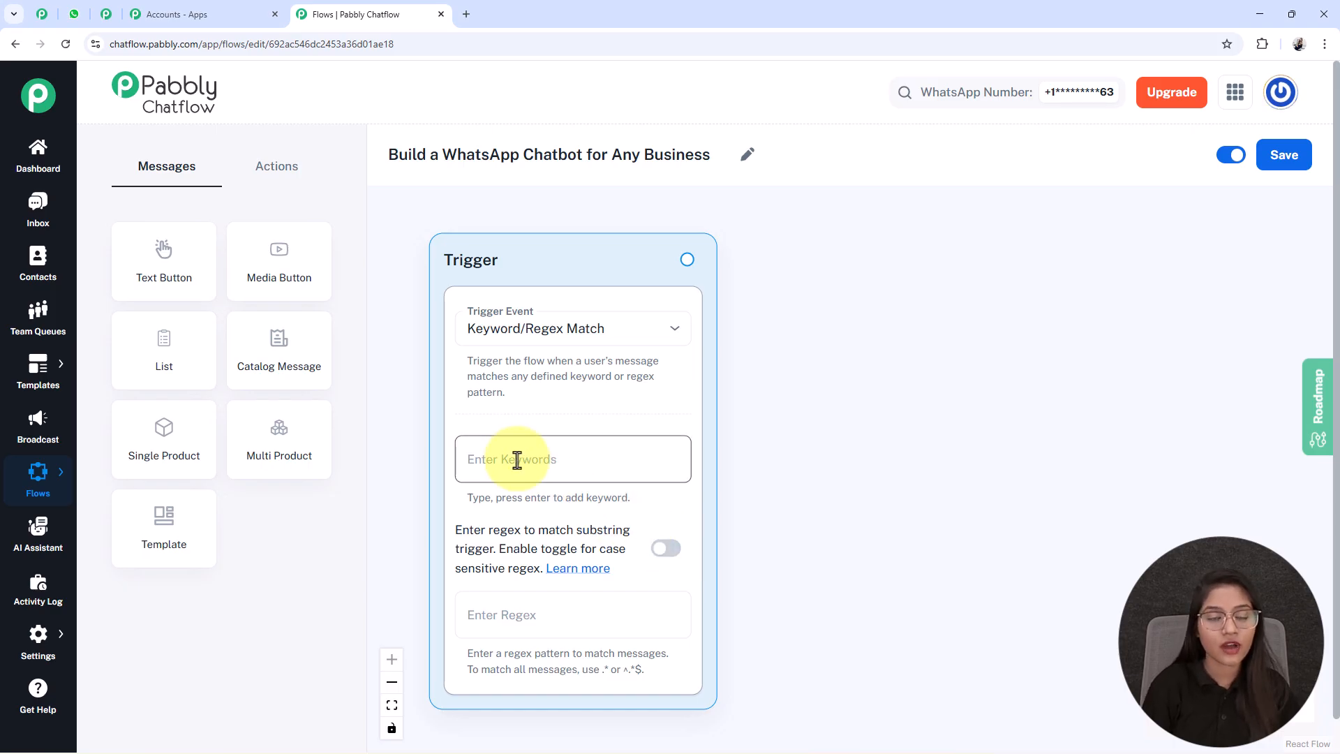
- Add the keywords "Hello" and "Hi" to the Trigger node
{"action": "left_click", "coordinate": [516, 471]}
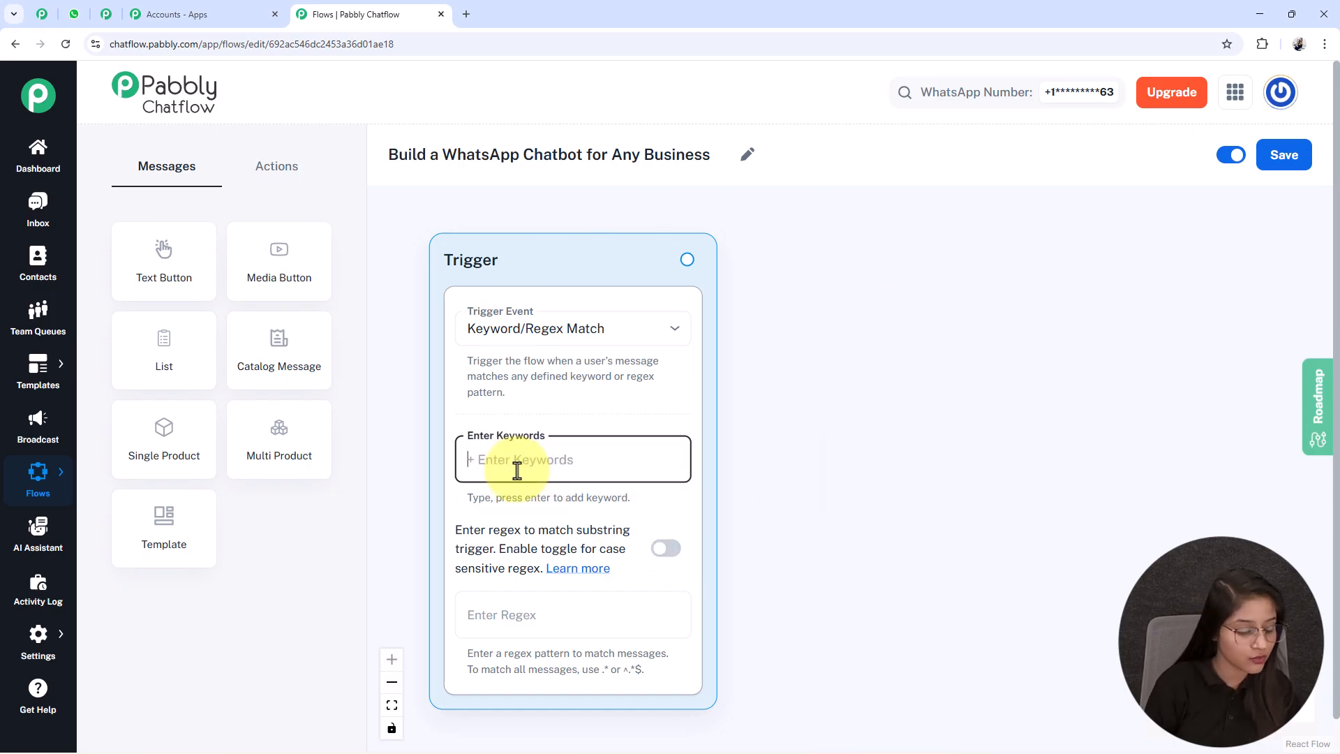
{"action": "type", "text": "Hello"}
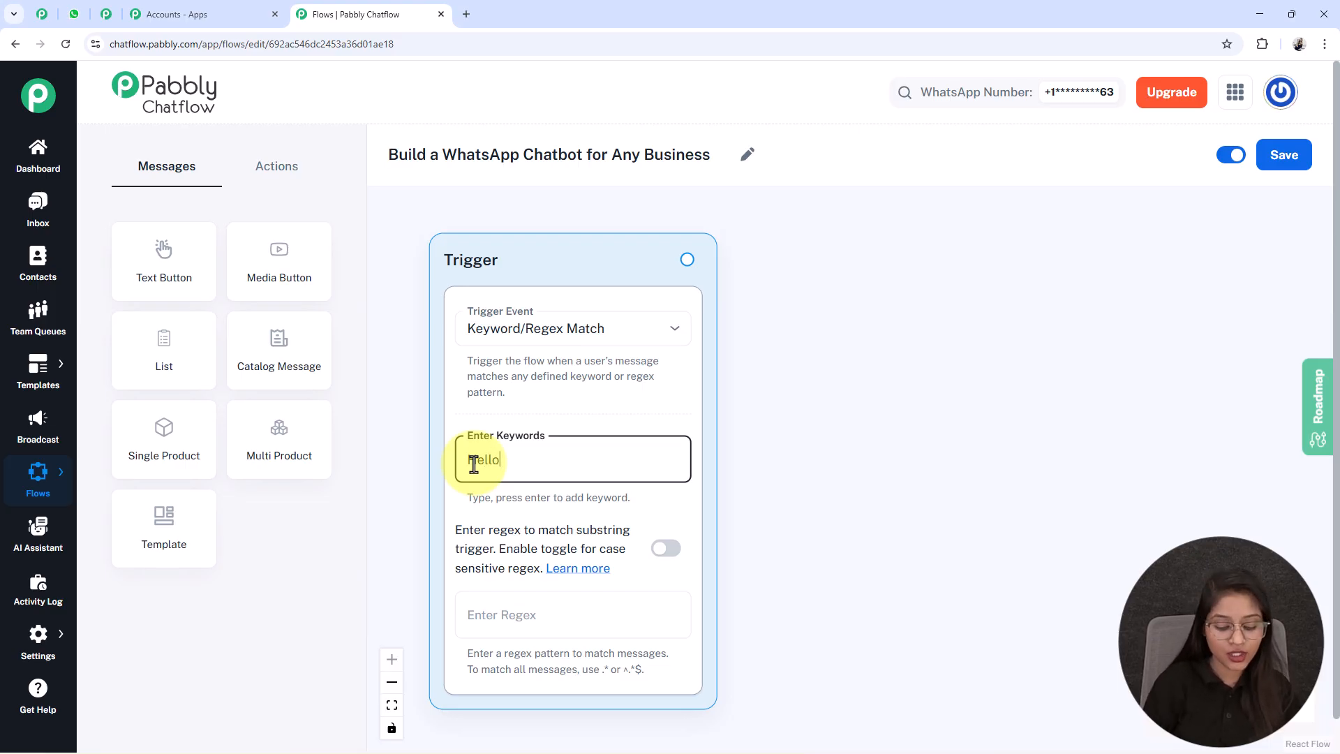
{"action": "key", "text": "Return"}
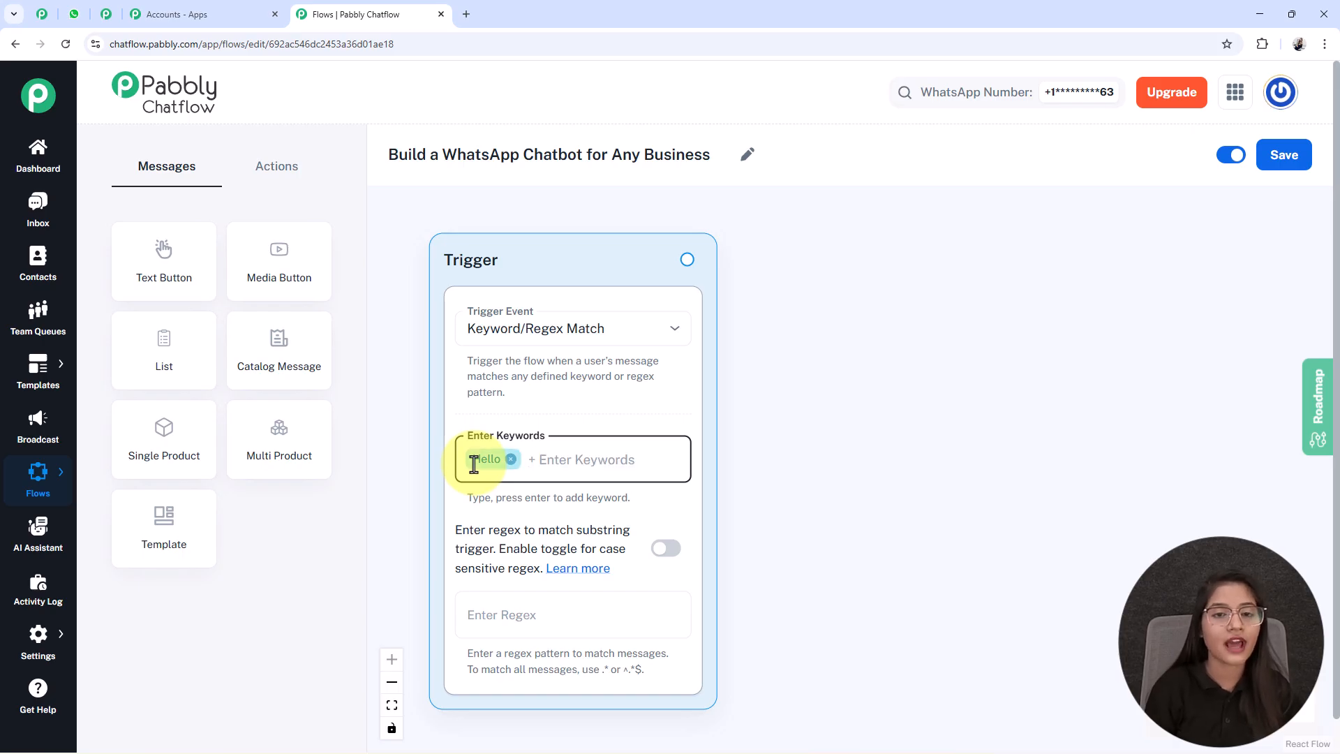
{"action": "type", "text": "Hi"}
{"action": "key", "text": "Return"}
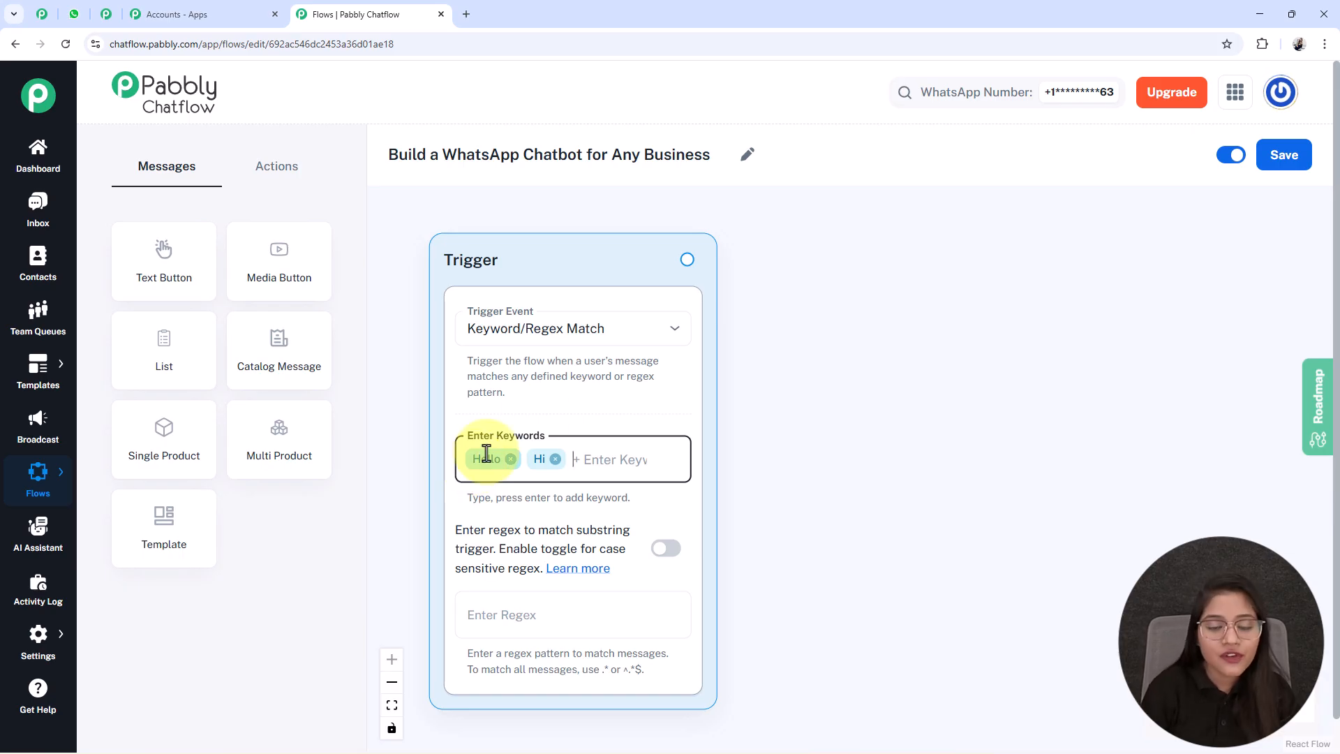
- Add a Text Button message node to the flow and place it beside the Trigger node
{"action": "scroll", "coordinate": [830, 460], "scroll_direction": "down", "scroll_amount": 4}
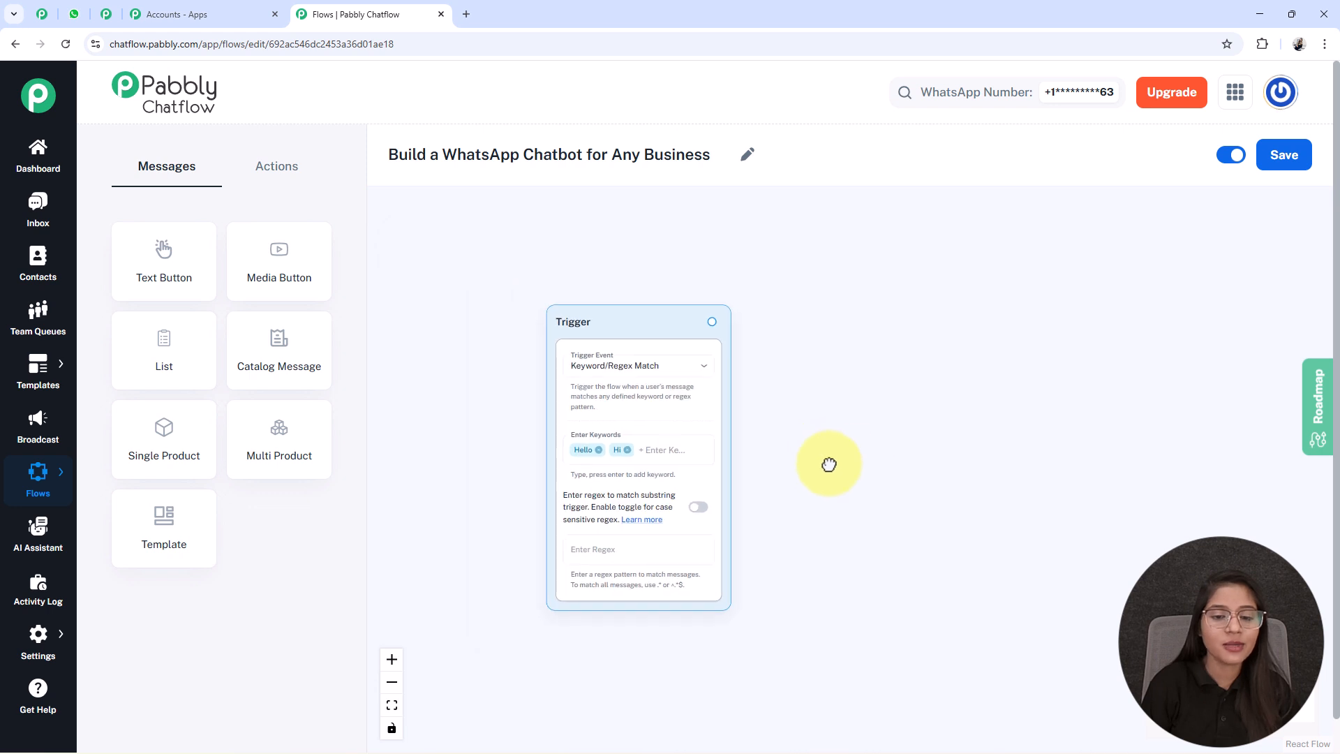
{"action": "left_click_drag", "start_coordinate": [847, 463], "coordinate": [686, 431]}
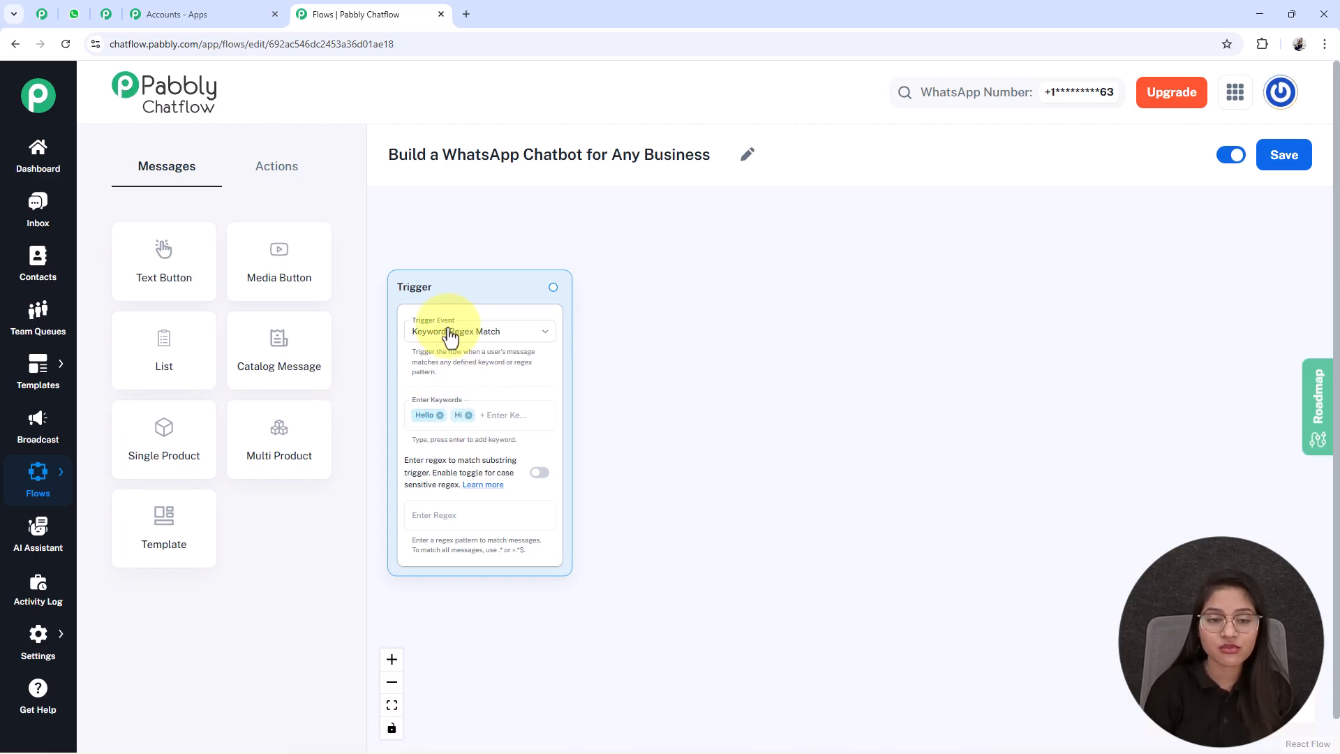
{"action": "left_click_drag", "start_coordinate": [444, 295], "coordinate": [457, 289]}
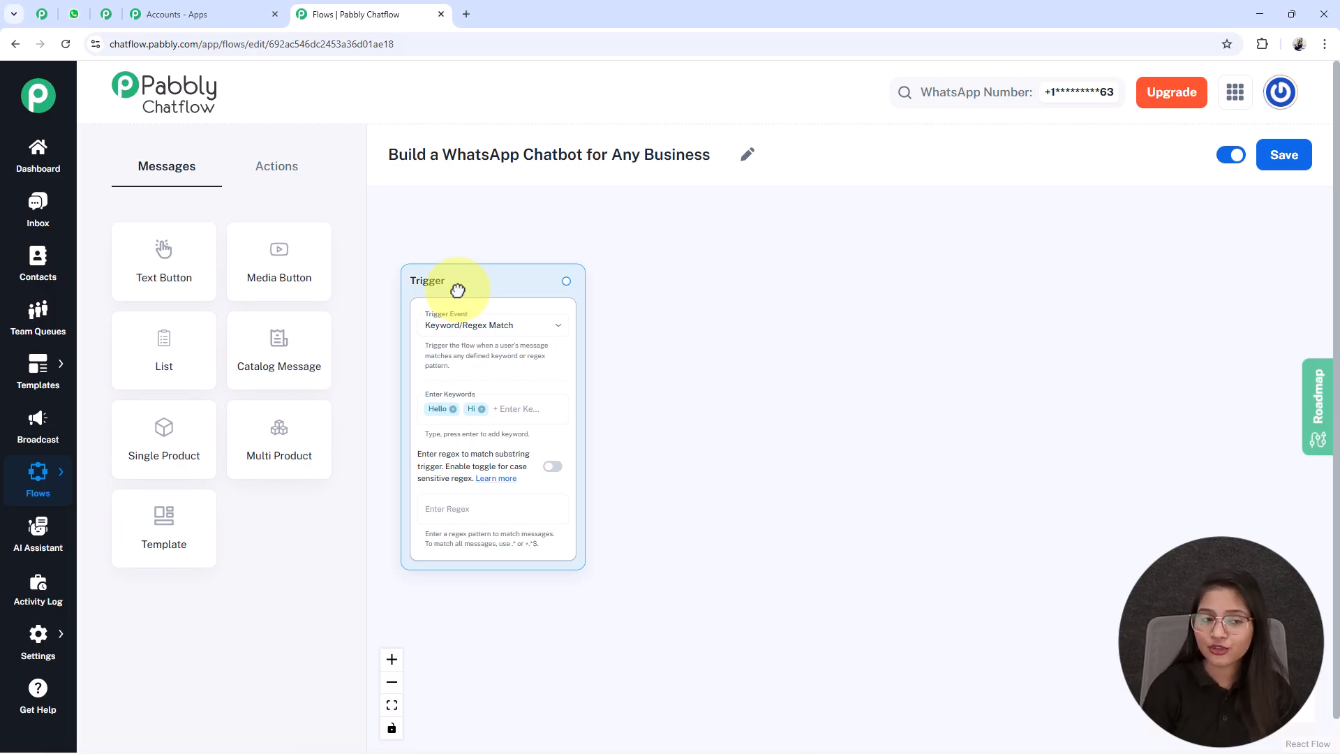
{"action": "left_click", "coordinate": [166, 260]}
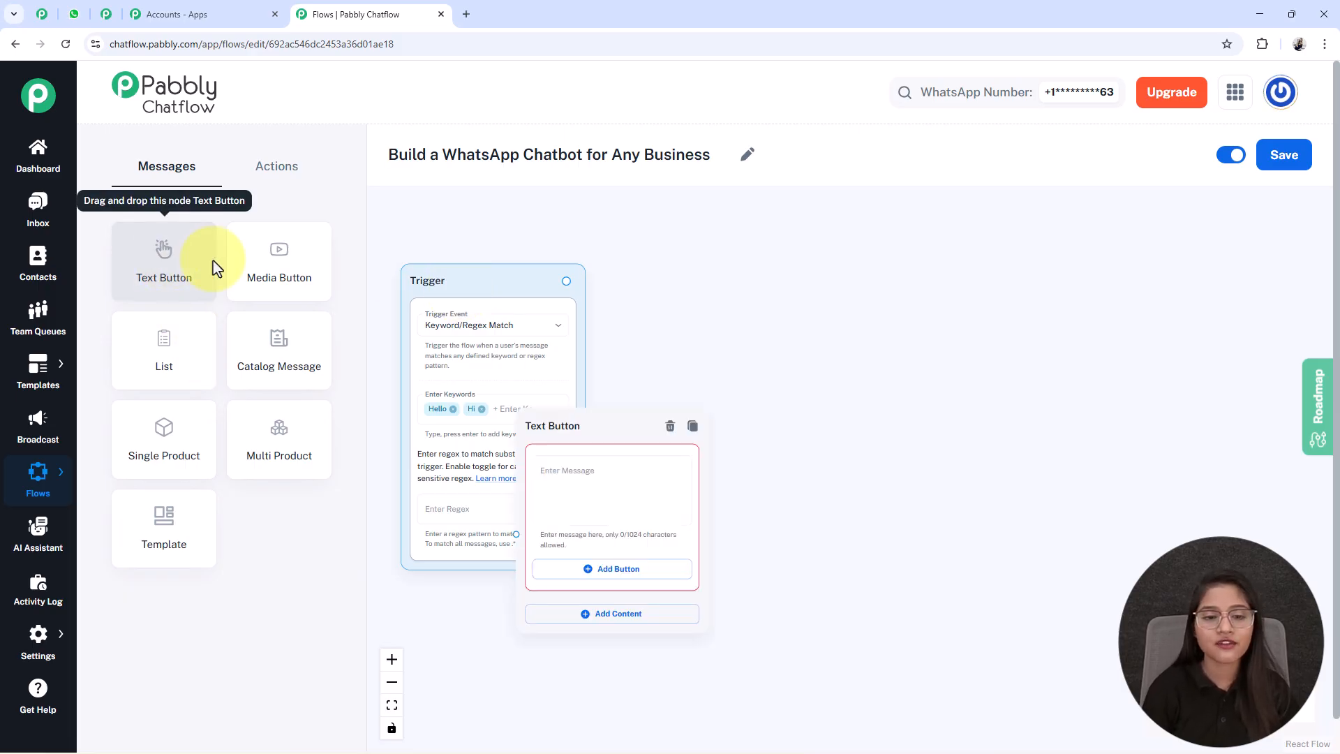
{"action": "left_click_drag", "start_coordinate": [570, 440], "coordinate": [669, 314]}
{"action": "scroll", "coordinate": [852, 353], "scroll_direction": "up", "scroll_amount": 3}
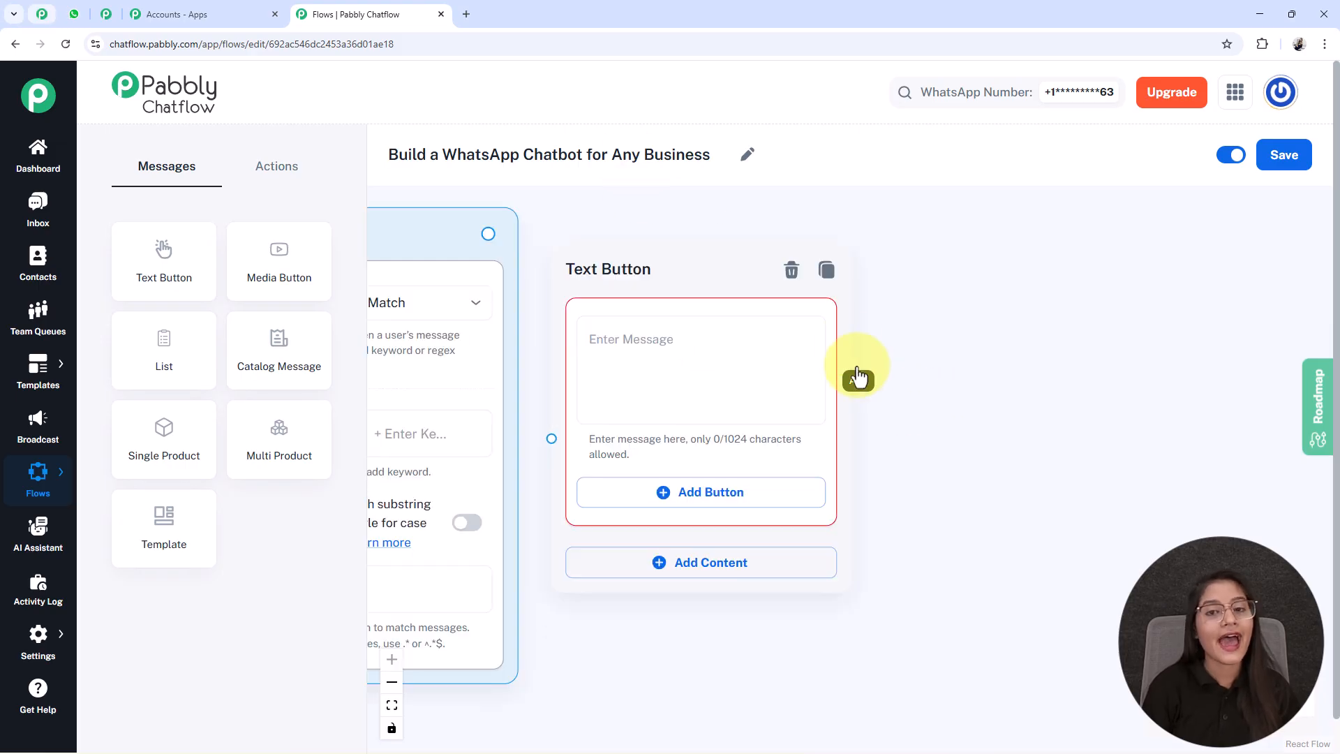
- Fill the Text Button node's message with the FreshBrew Coffee House welcome text, ending with "*How can I help you today?*"
{"action": "left_click", "coordinate": [701, 384]}
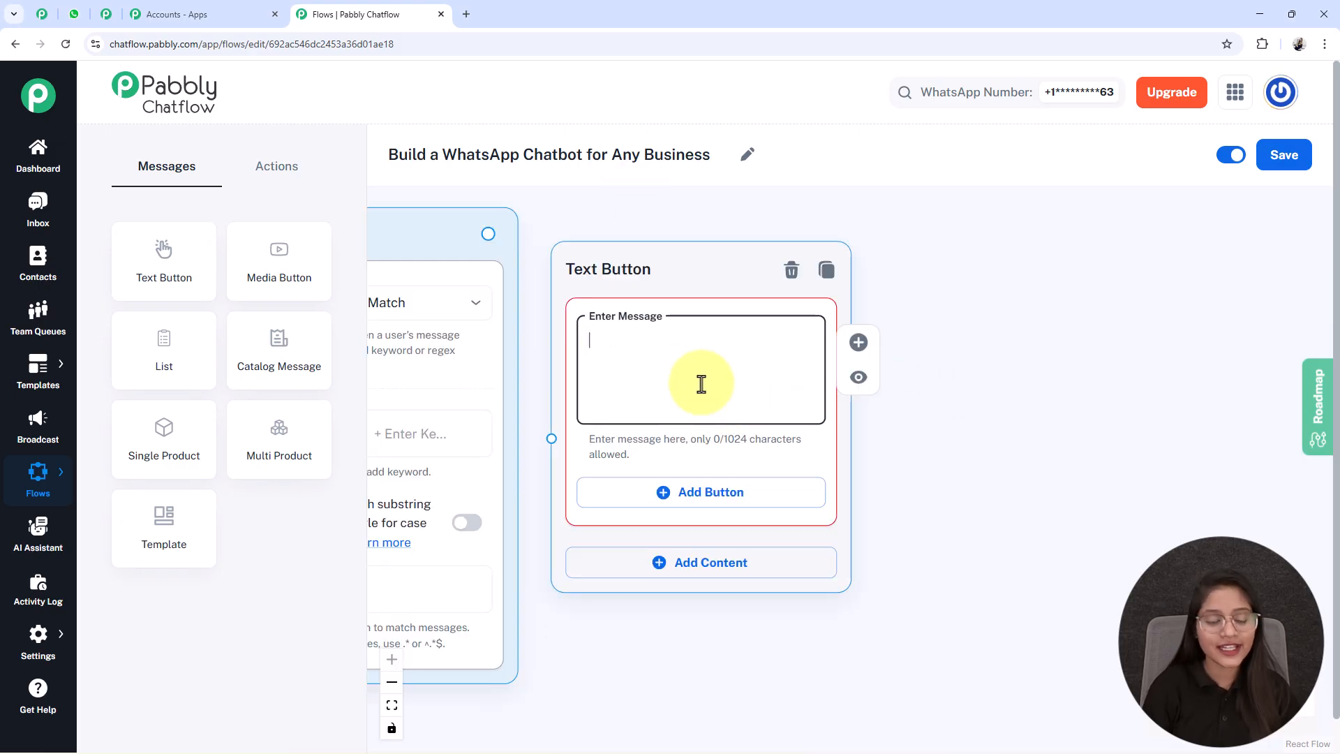
{"action": "key", "text": "ctrl+v"}
{"action": "scroll", "coordinate": [702, 384], "scroll_direction": "up", "scroll_amount": 2}
{"action": "scroll", "coordinate": [702, 384], "scroll_direction": "down", "scroll_amount": 1}
{"action": "scroll", "coordinate": [701, 384], "scroll_direction": "down", "scroll_amount": 2}
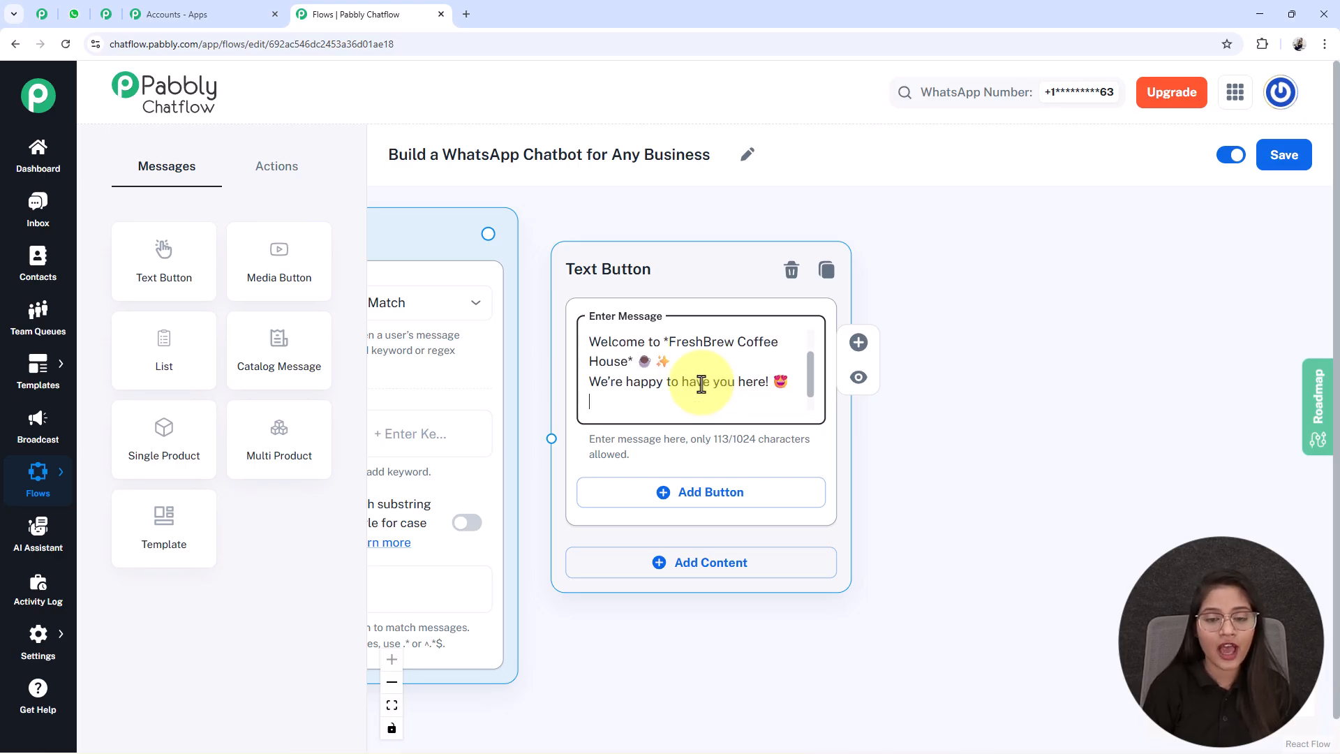
- Reposition the Text Button node and add three buttons to its message
{"action": "left_click_drag", "start_coordinate": [622, 269], "coordinate": [644, 247]}
{"action": "left_click_drag", "start_coordinate": [945, 534], "coordinate": [891, 470]}
{"action": "left_click", "coordinate": [588, 412]}
{"action": "left_click", "coordinate": [600, 499]}
{"action": "scroll", "coordinate": [849, 622], "scroll_direction": "down", "scroll_amount": 2}
{"action": "left_click", "coordinate": [635, 520]}
- Label the three buttons "View Menu 📜", "Place Order 🛍️" and "Contact Support 📞"
{"action": "left_click", "coordinate": [574, 347]}
{"action": "type", "text": "View Menu 📜"}
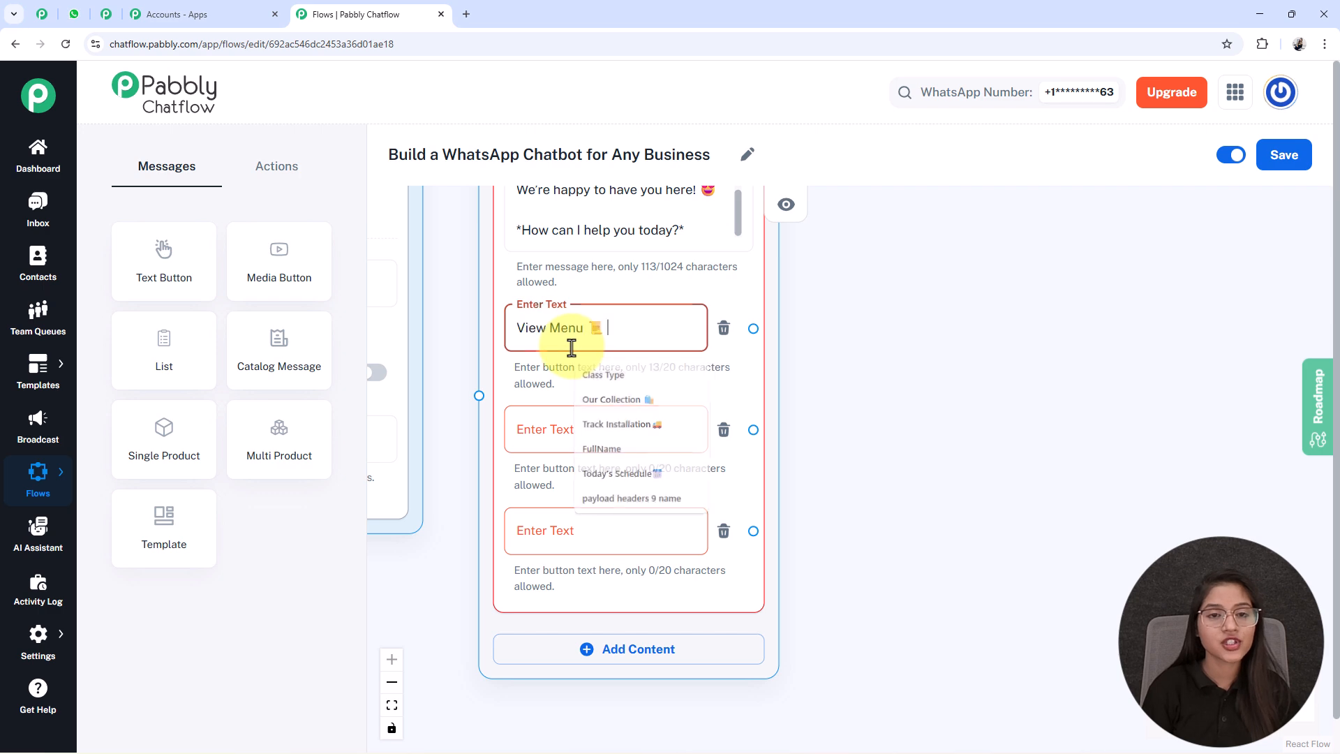
{"action": "left_click", "coordinate": [611, 433]}
{"action": "key", "text": "ctrl+v"}
{"action": "left_click", "coordinate": [555, 533]}
{"action": "key", "text": "ctrl+v"}
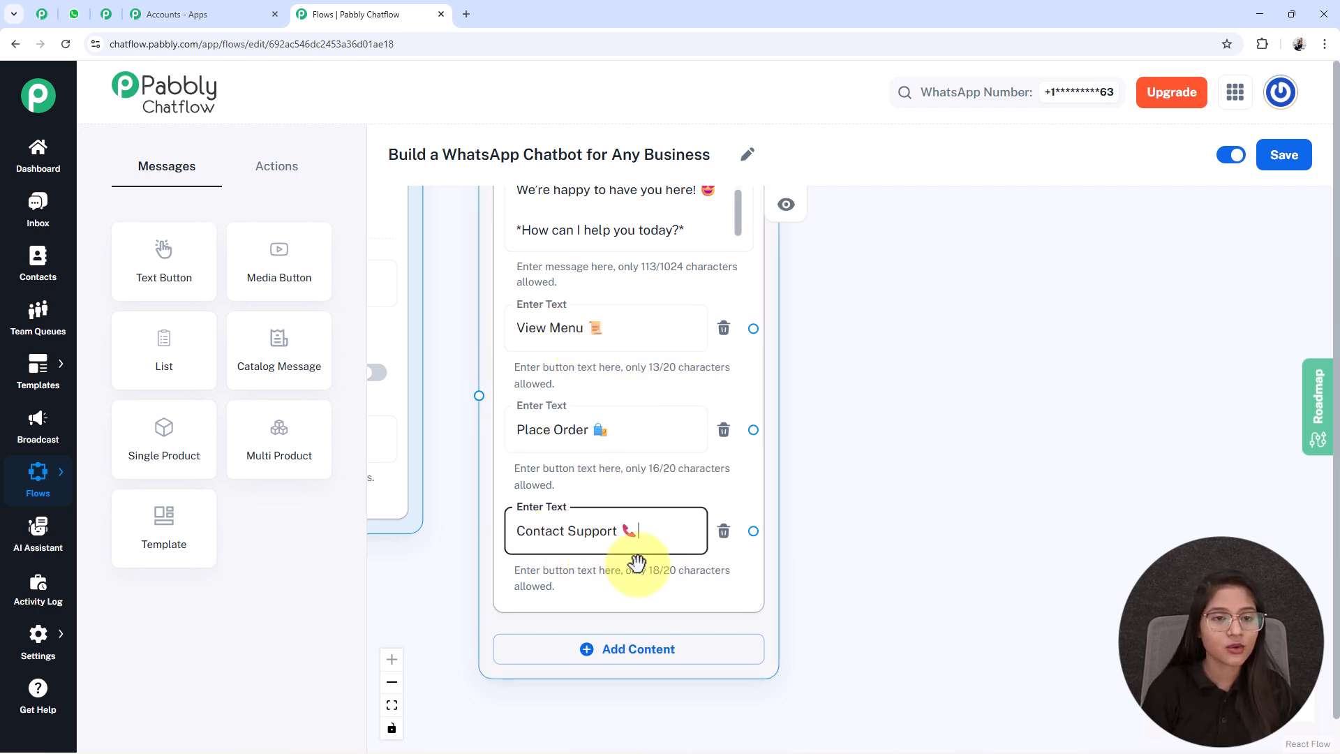
- Connect the Trigger node's output to the Text Button node's input
{"action": "scroll", "coordinate": [682, 562], "scroll_direction": "down", "scroll_amount": 3}
{"action": "left_click_drag", "start_coordinate": [487, 586], "coordinate": [675, 618]}
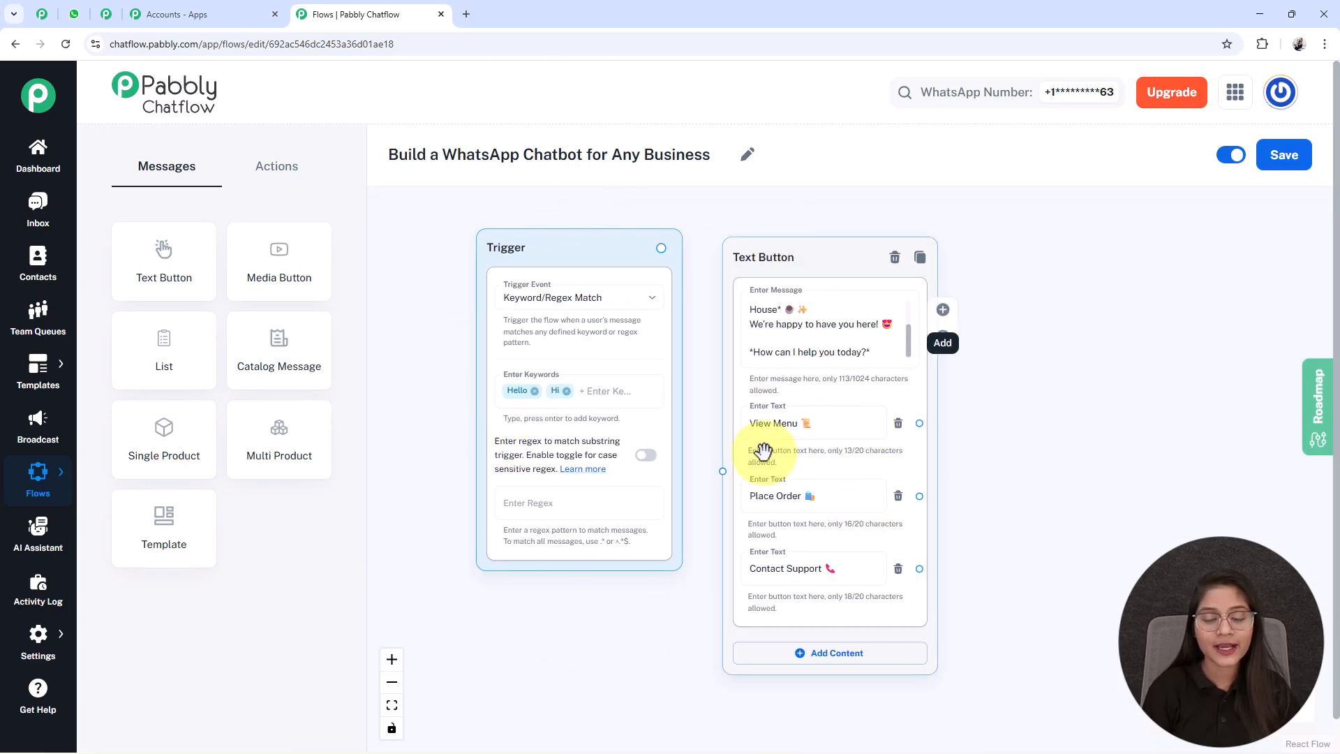
{"action": "left_click_drag", "start_coordinate": [661, 249], "coordinate": [722, 471]}
- Add a Media Button node beside the Text Button node and set its media type to Image
{"action": "left_click_drag", "start_coordinate": [1126, 501], "coordinate": [929, 494]}
{"action": "scroll", "coordinate": [896, 427], "scroll_direction": "down", "scroll_amount": 1}
{"action": "left_click_drag", "start_coordinate": [970, 608], "coordinate": [887, 578]}
{"action": "scroll", "coordinate": [777, 555], "scroll_direction": "up", "scroll_amount": 4}
{"action": "left_click_drag", "start_coordinate": [784, 520], "coordinate": [869, 628]}
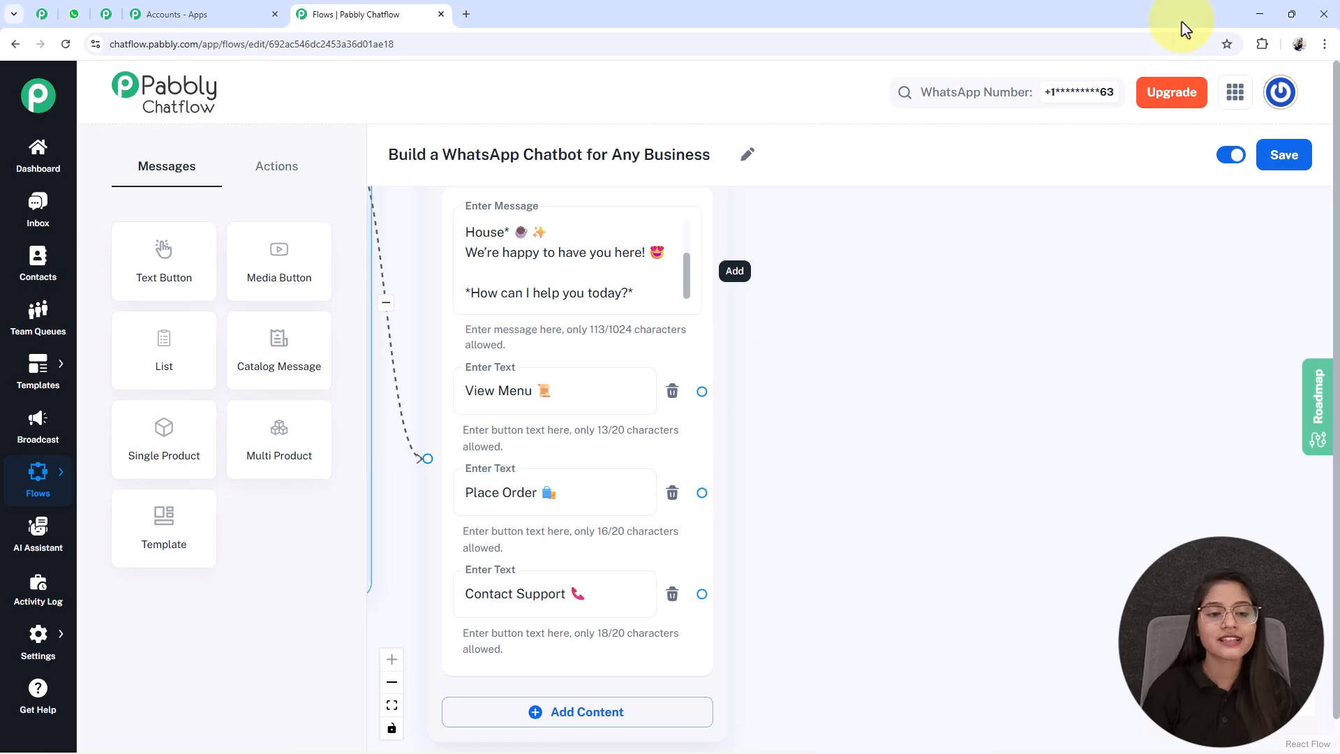
{"action": "left_click_drag", "start_coordinate": [241, 258], "coordinate": [924, 237]}
{"action": "left_click", "coordinate": [792, 286]}
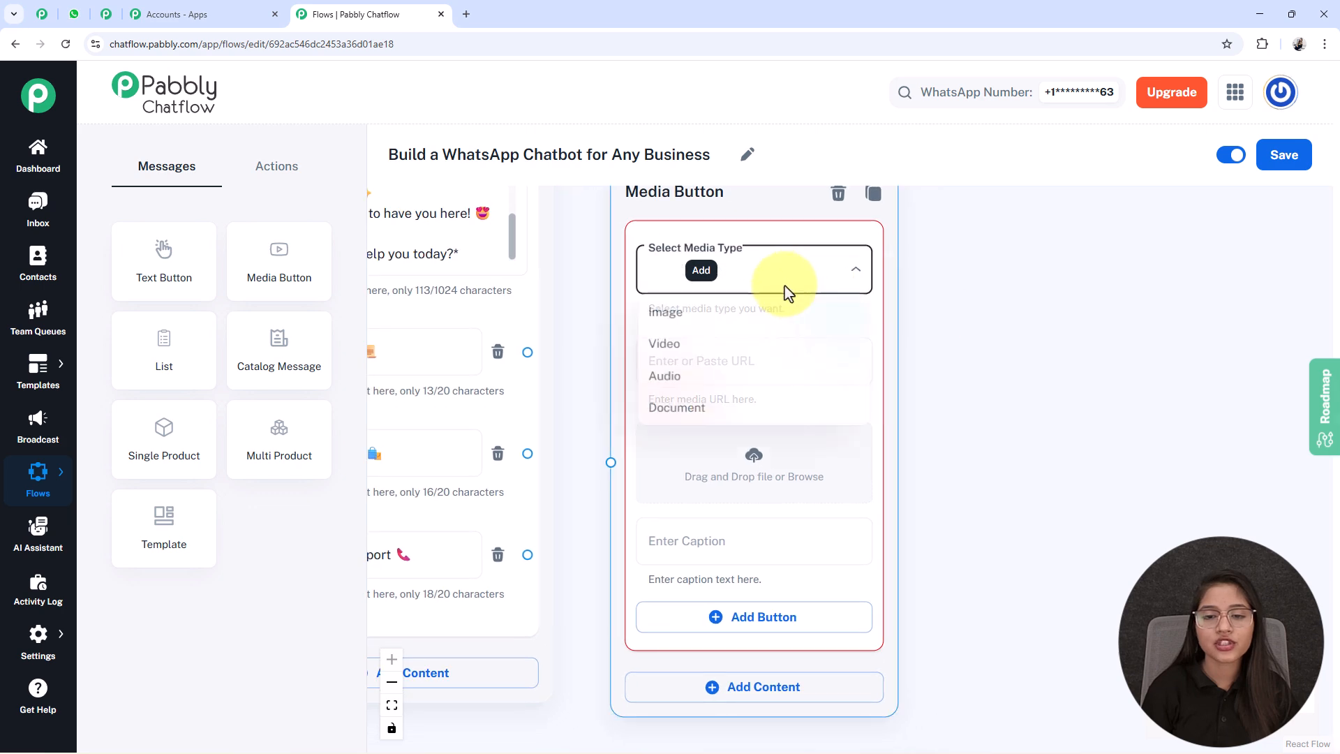
{"action": "left_click", "coordinate": [681, 318]}
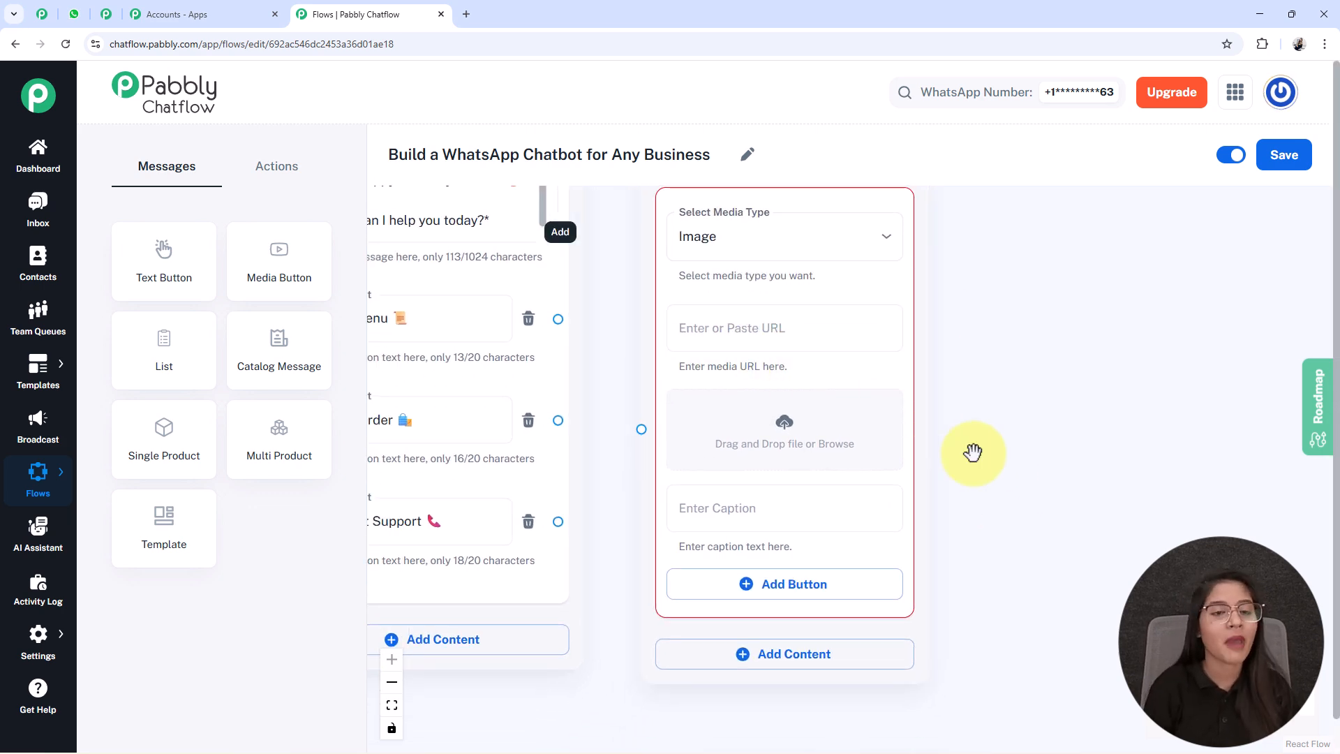
- Upload the coffee menu image from the computer to the Media Button node and caption it "*Our Menu* 📜"
{"action": "left_click", "coordinate": [784, 430]}
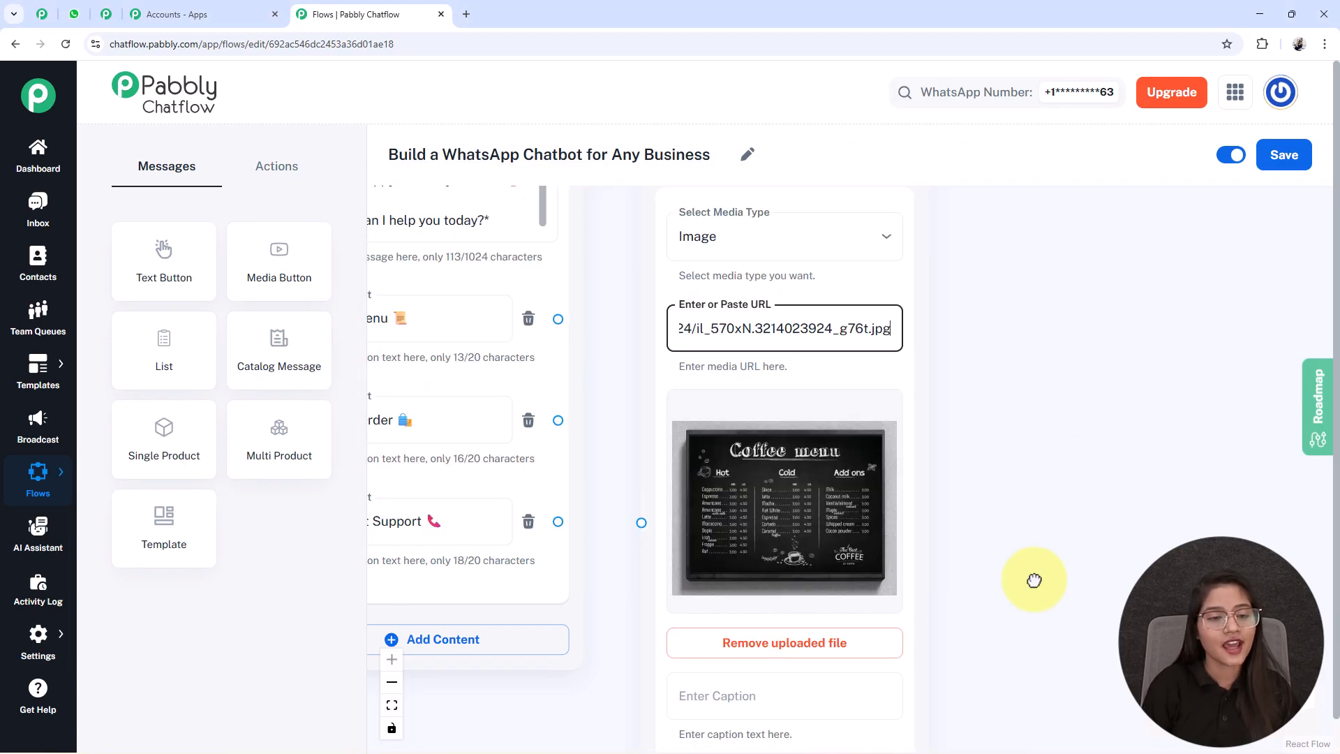
{"action": "left_click_drag", "start_coordinate": [1035, 580], "coordinate": [1017, 302]}
{"action": "left_click", "coordinate": [724, 391]}
{"action": "type", "text": "*Our Menu* 📜"}
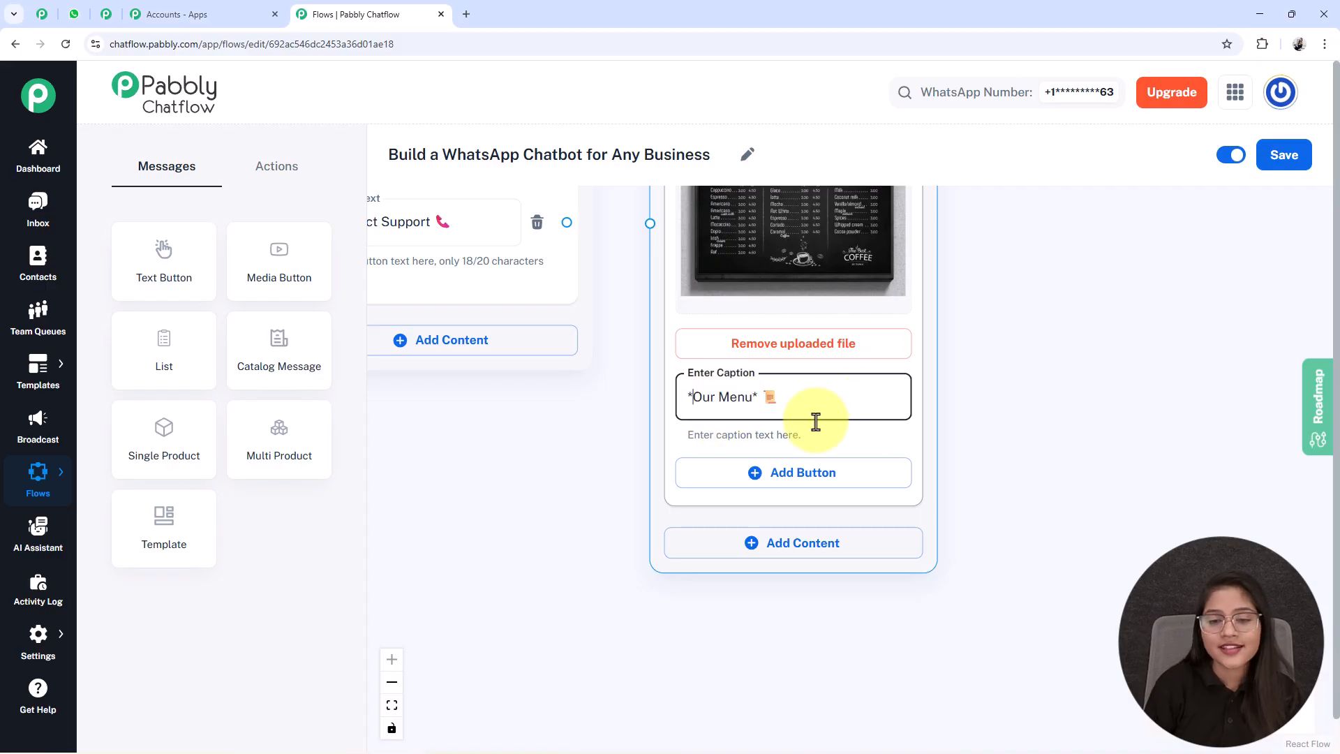
{"action": "left_click", "coordinate": [974, 380]}
{"action": "left_click_drag", "start_coordinate": [1033, 466], "coordinate": [944, 347]}
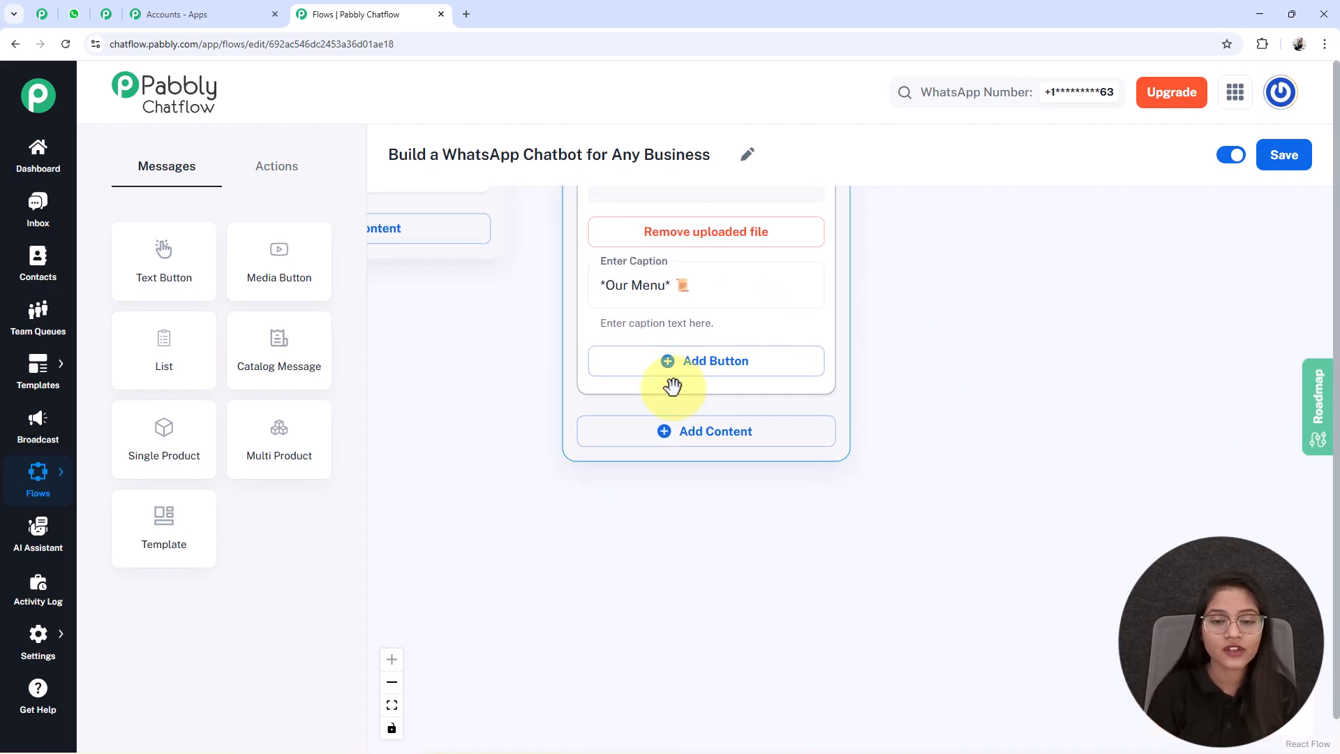
- Add a button labelled "Place Order 🛍️" to the Media Button node with the coffee menu image
{"action": "left_click", "coordinate": [745, 362]}
{"action": "left_click_drag", "start_coordinate": [532, 428], "coordinate": [662, 626]}
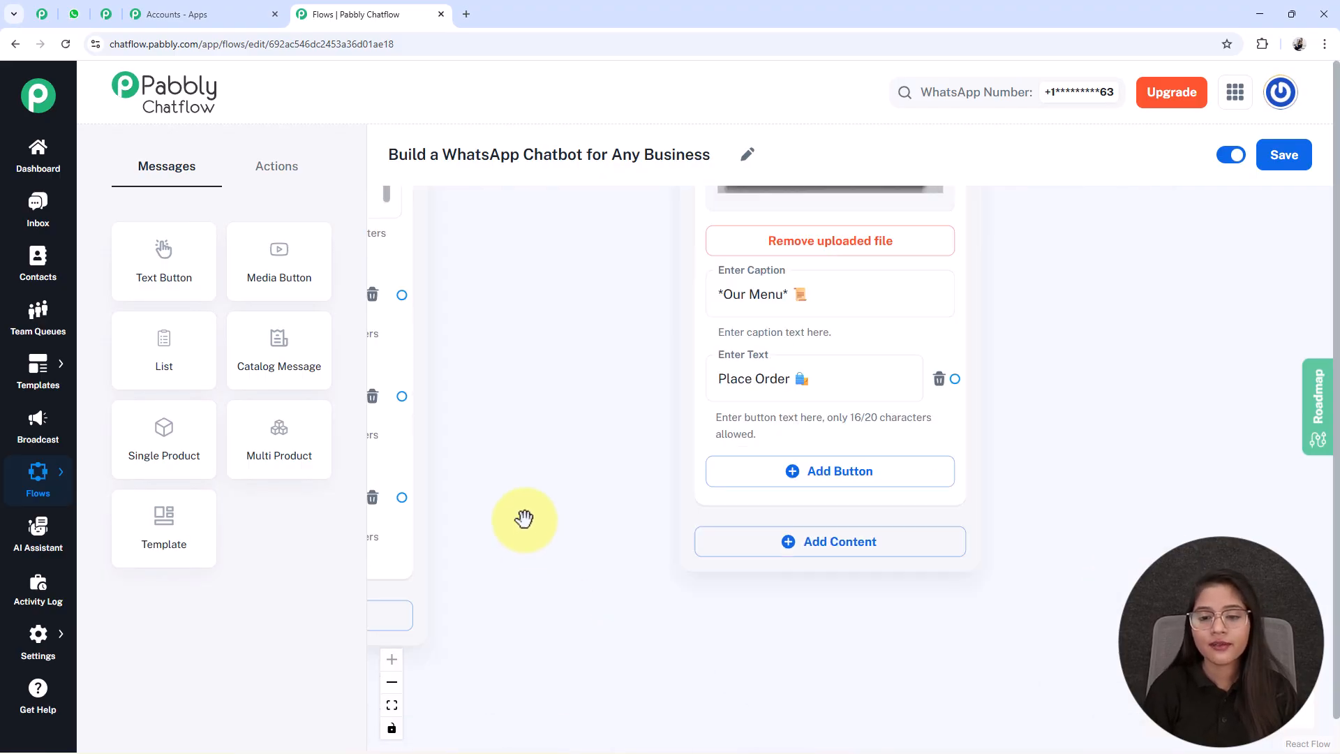
{"action": "scroll", "coordinate": [702, 314], "scroll_direction": "up", "scroll_amount": 5}
- Connect the Text Button node's "View Menu 📜" button to the Media Button node's input
{"action": "left_click_drag", "start_coordinate": [712, 626], "coordinate": [833, 679]}
{"action": "left_click_drag", "start_coordinate": [654, 411], "coordinate": [857, 499]}
{"action": "left_click_drag", "start_coordinate": [975, 667], "coordinate": [1021, 503]}
{"action": "left_click_drag", "start_coordinate": [772, 664], "coordinate": [921, 547]}
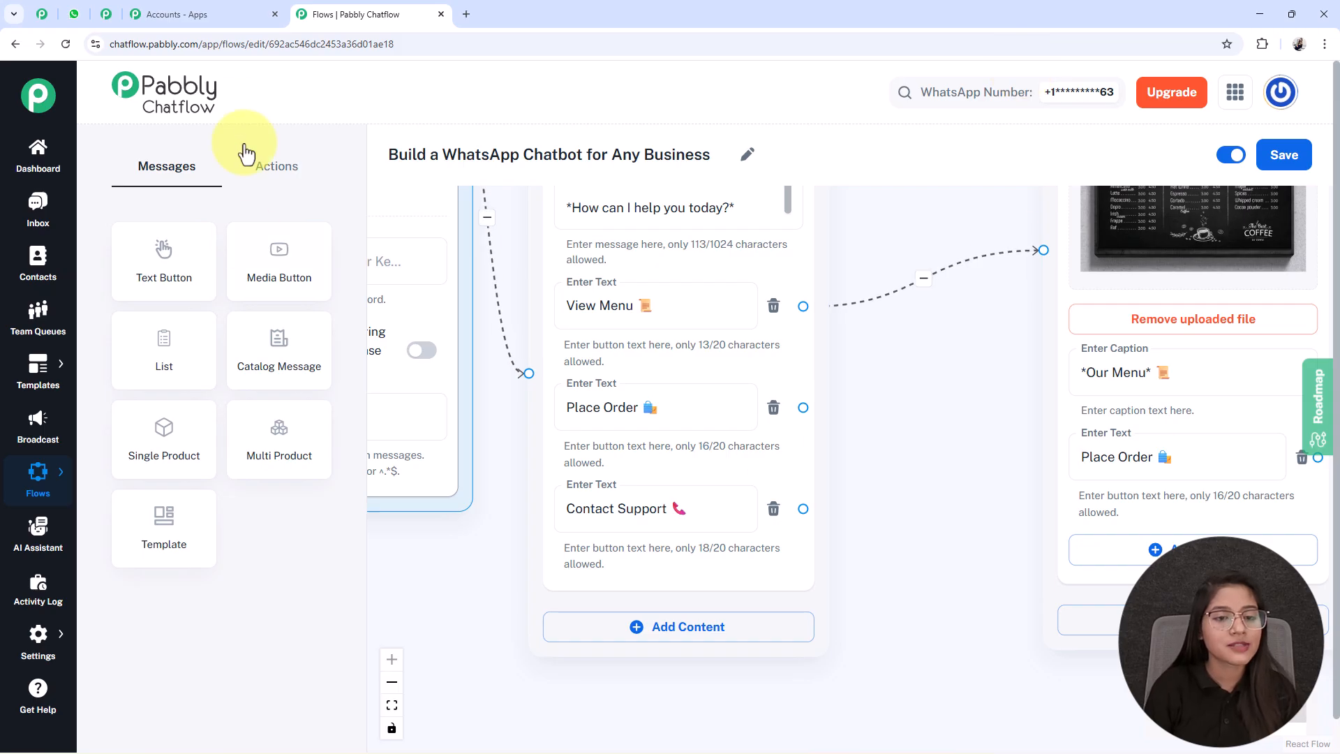
- Add an Ask Question node beside the Media Button node with the message "*May I have your full name, please?* ✍️"
{"action": "left_click", "coordinate": [275, 165]}
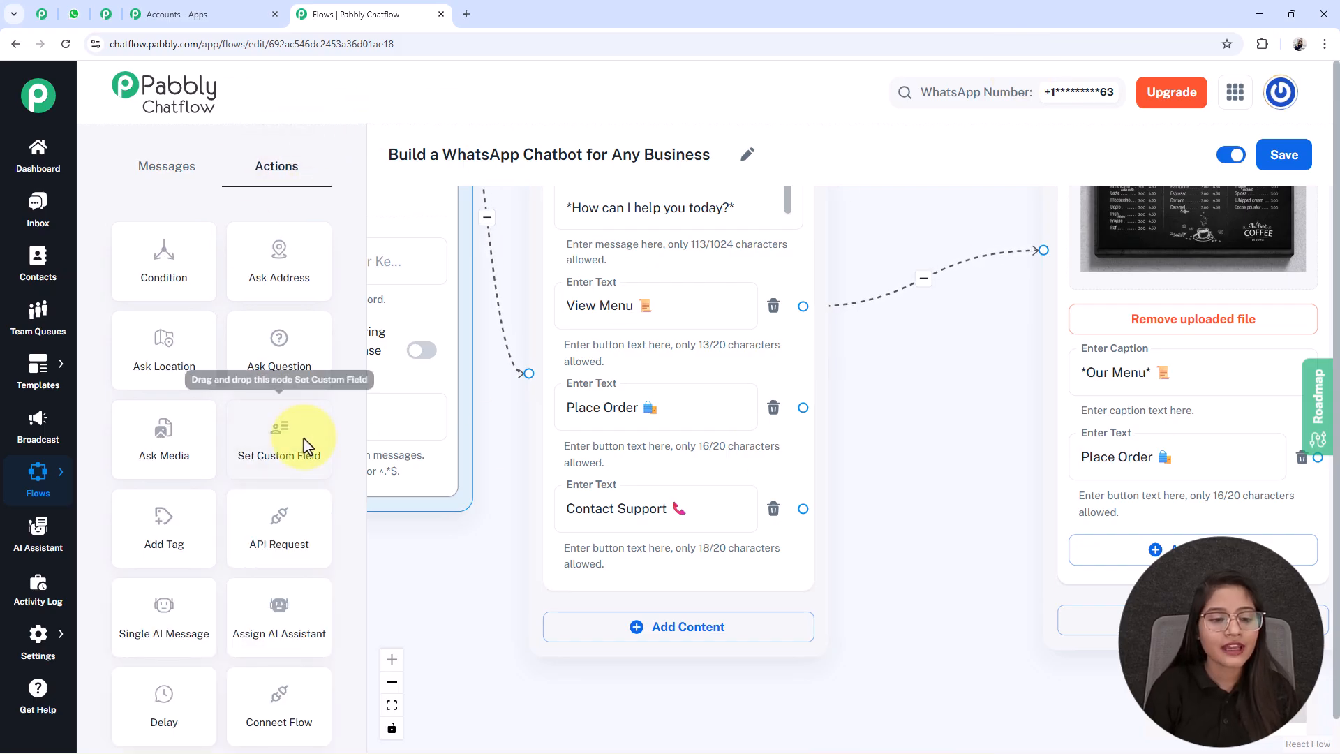
{"action": "left_click_drag", "start_coordinate": [292, 363], "coordinate": [872, 702]}
{"action": "left_click_drag", "start_coordinate": [792, 383], "coordinate": [789, 217]}
{"action": "left_click_drag", "start_coordinate": [804, 274], "coordinate": [949, 314]}
{"action": "left_click_drag", "start_coordinate": [777, 308], "coordinate": [776, 338]}
{"action": "left_click_drag", "start_coordinate": [763, 398], "coordinate": [697, 329]}
{"action": "left_click", "coordinate": [873, 338]}
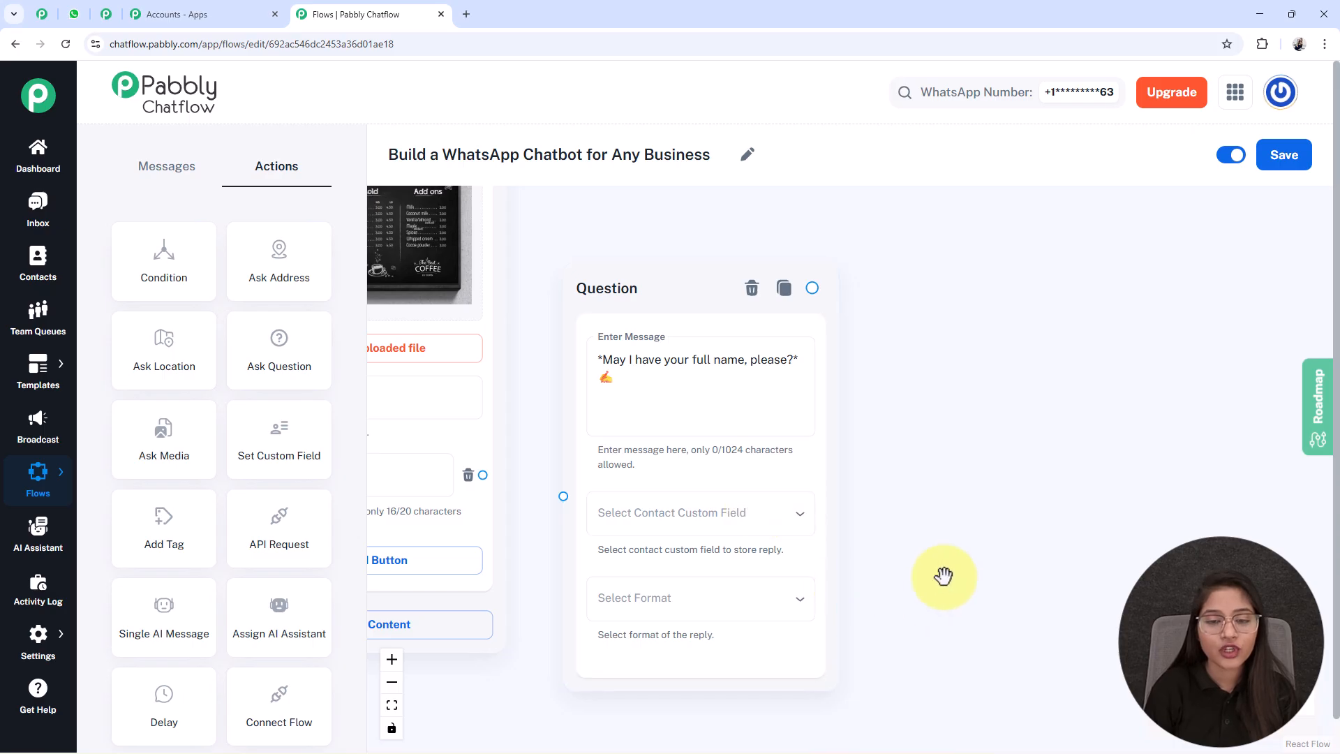
- Store the name question's reply in the FullName custom field and set its reply format to Text
{"action": "left_click_drag", "start_coordinate": [942, 574], "coordinate": [995, 538]}
{"action": "left_click", "coordinate": [701, 493]}
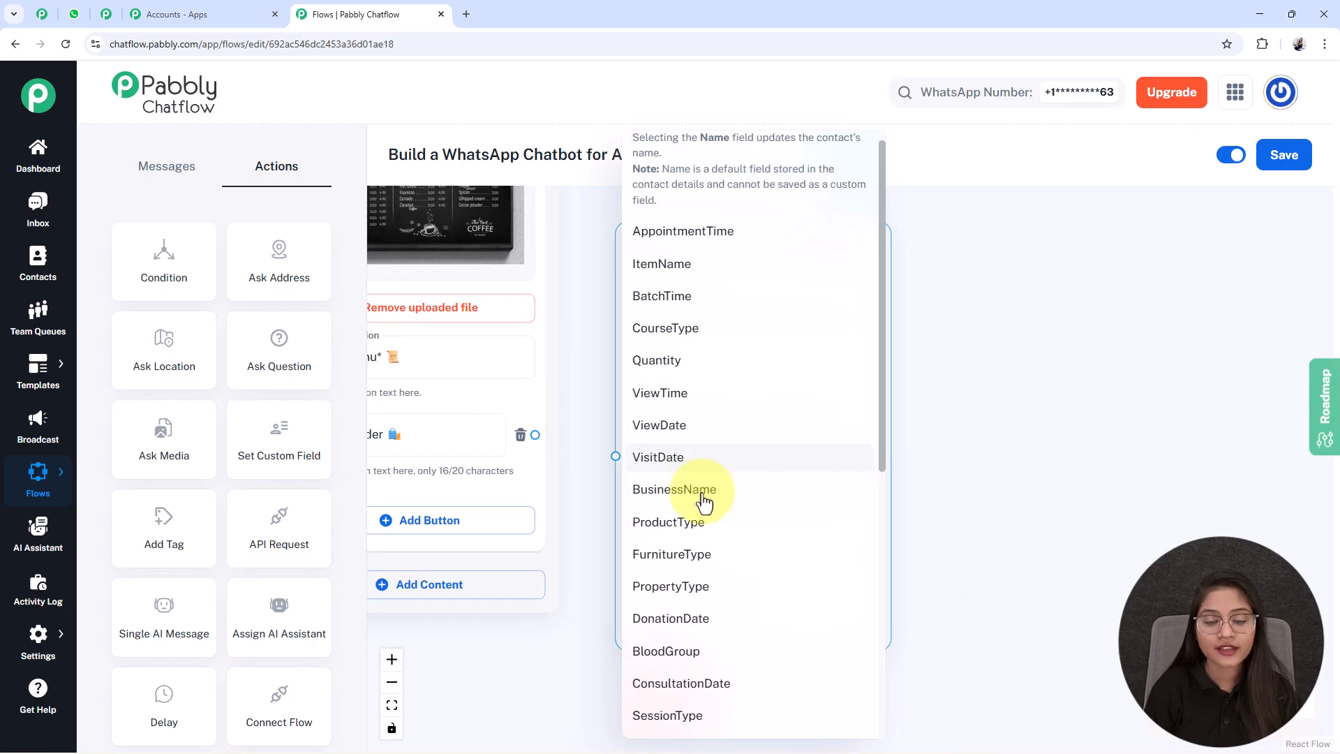
{"action": "scroll", "coordinate": [696, 487], "scroll_direction": "down", "scroll_amount": 7}
{"action": "left_click", "coordinate": [635, 726]}
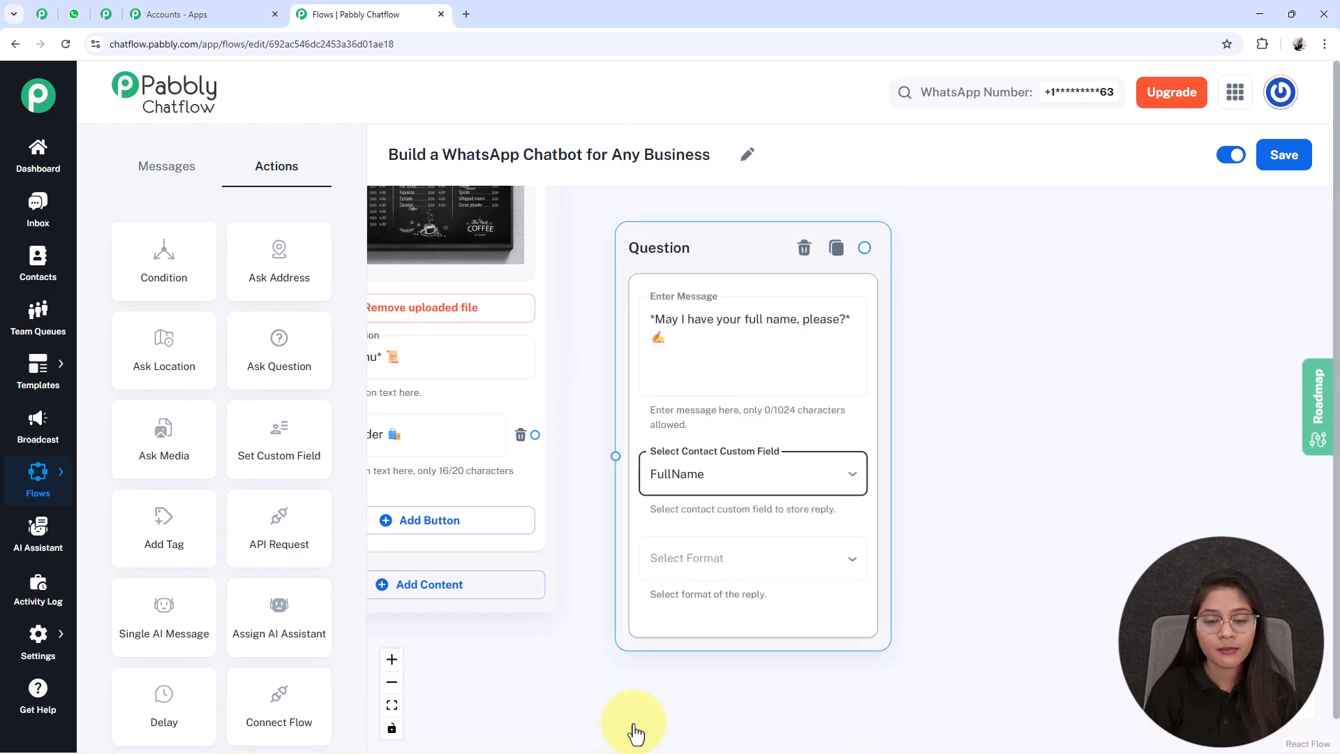
{"action": "left_click", "coordinate": [798, 577]}
{"action": "left_click", "coordinate": [694, 563]}
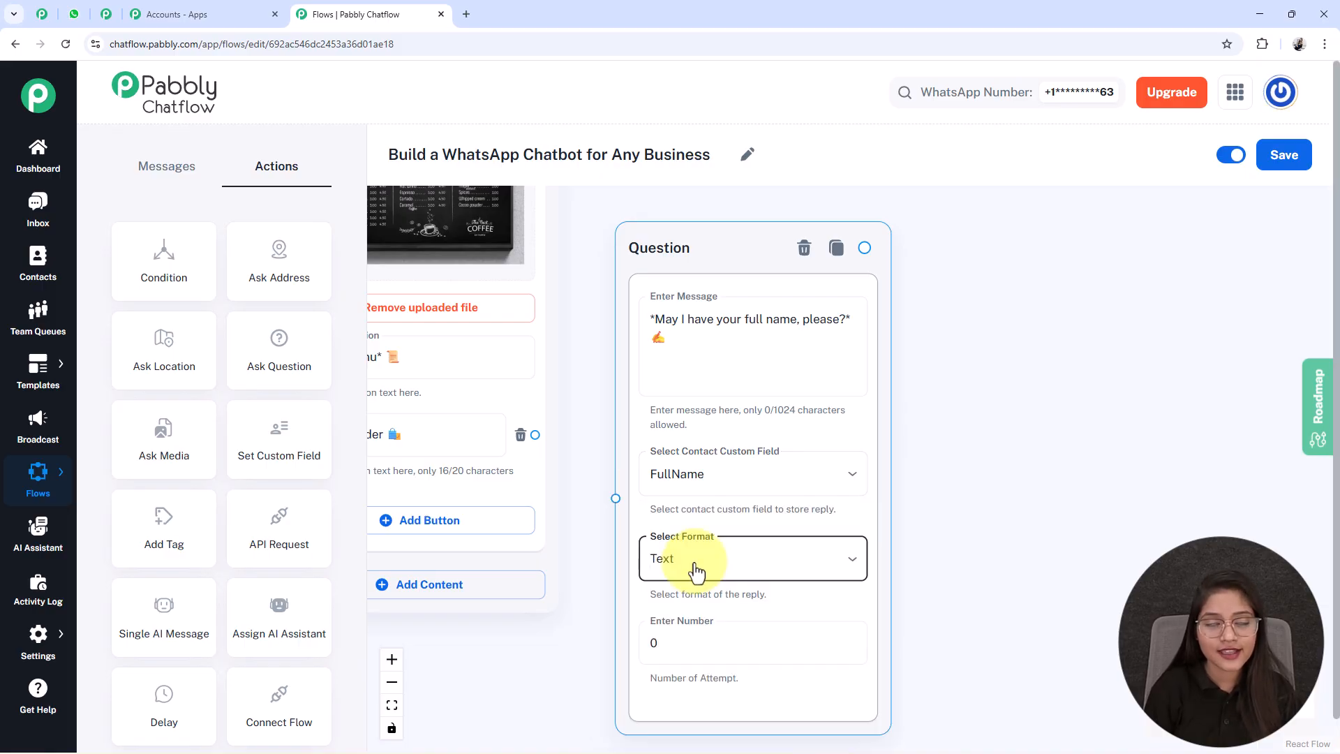
{"action": "scroll", "coordinate": [945, 670], "scroll_direction": "down", "scroll_amount": 2}
{"action": "left_click", "coordinate": [671, 553]}
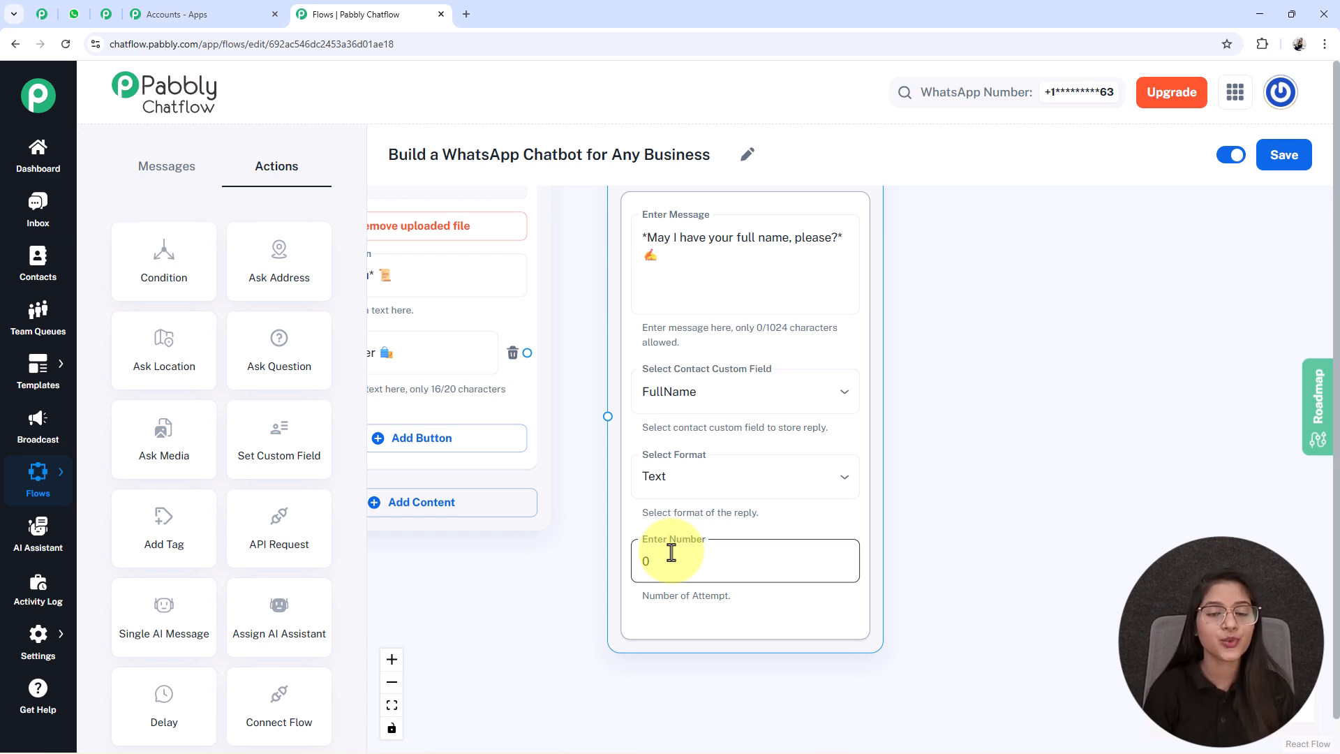
{"action": "double_click", "coordinate": [720, 235]}
{"action": "triple_click", "coordinate": [721, 236]}
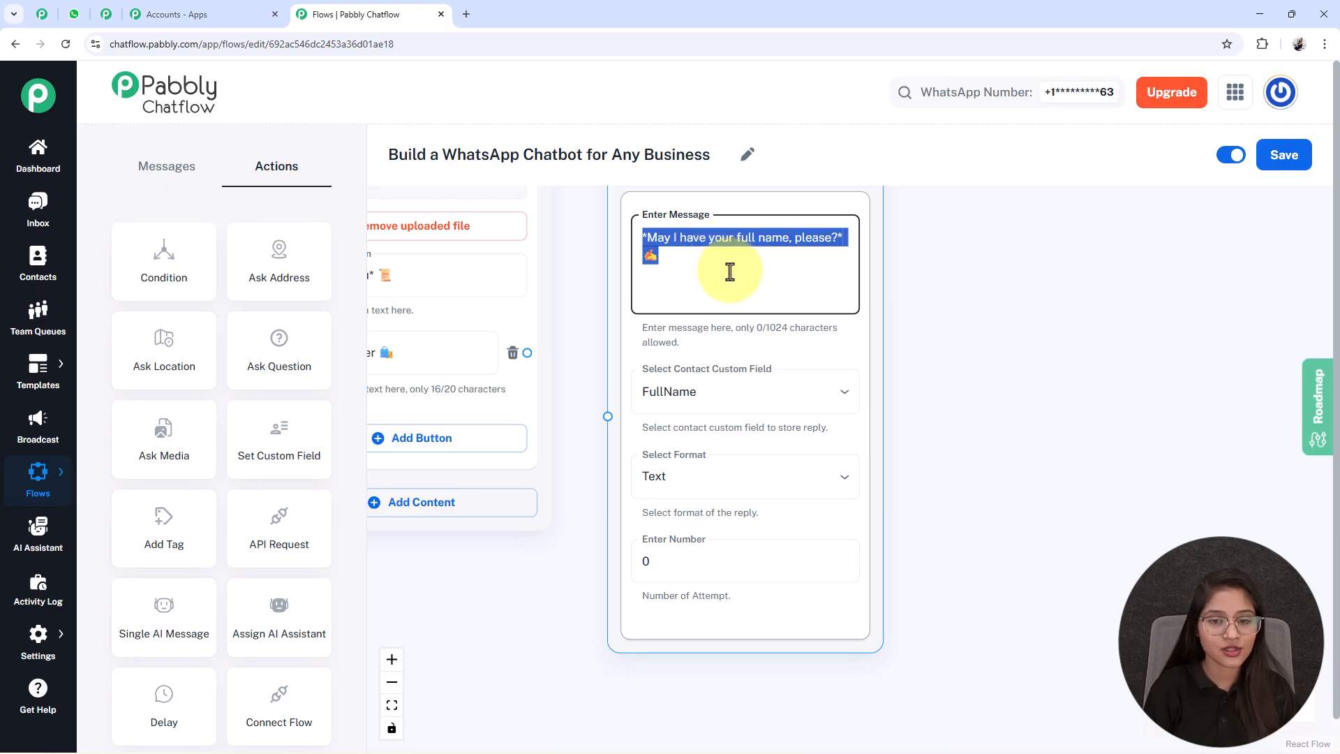
{"action": "left_click", "coordinate": [1040, 496]}
{"action": "left_click_drag", "start_coordinate": [1041, 496], "coordinate": [999, 500]}
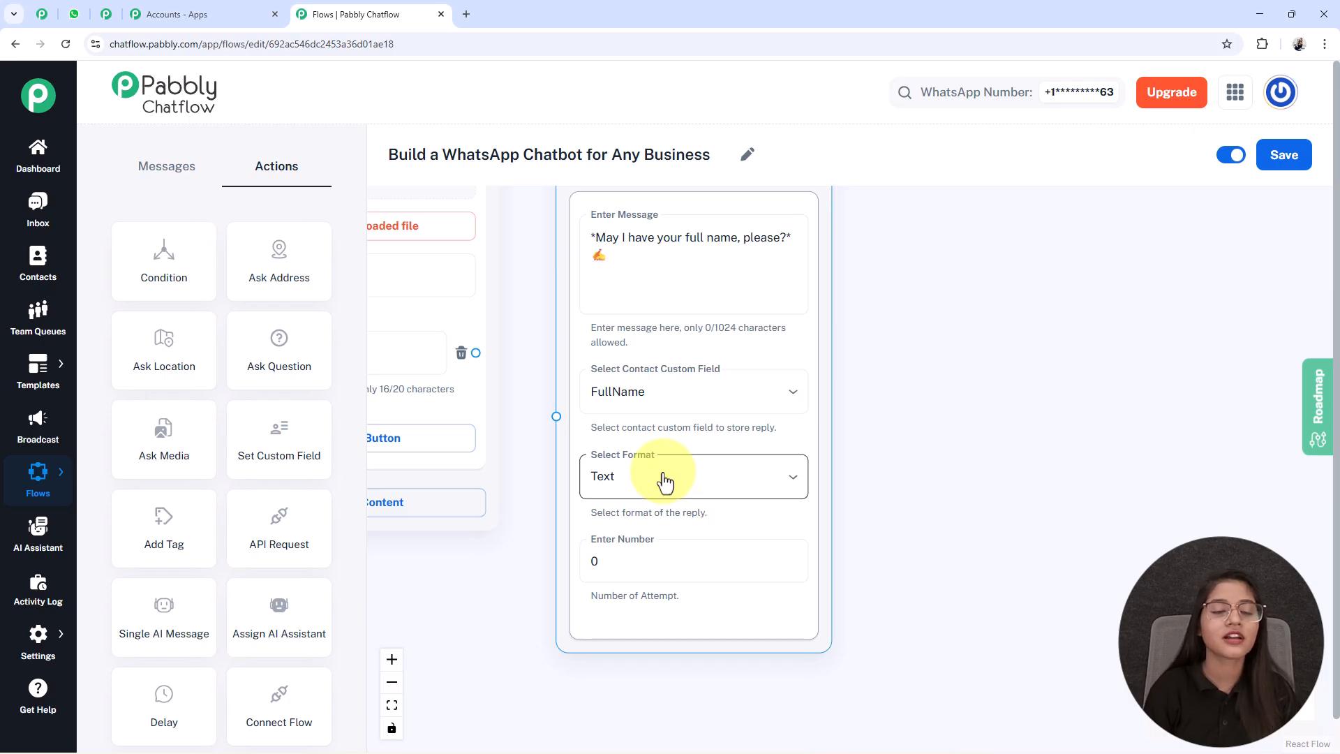
- Try 1 as the name question's number of attempts and set it back to 0
{"action": "left_click", "coordinate": [661, 576]}
{"action": "key", "text": "BackSpace"}
{"action": "type", "text": "1"}
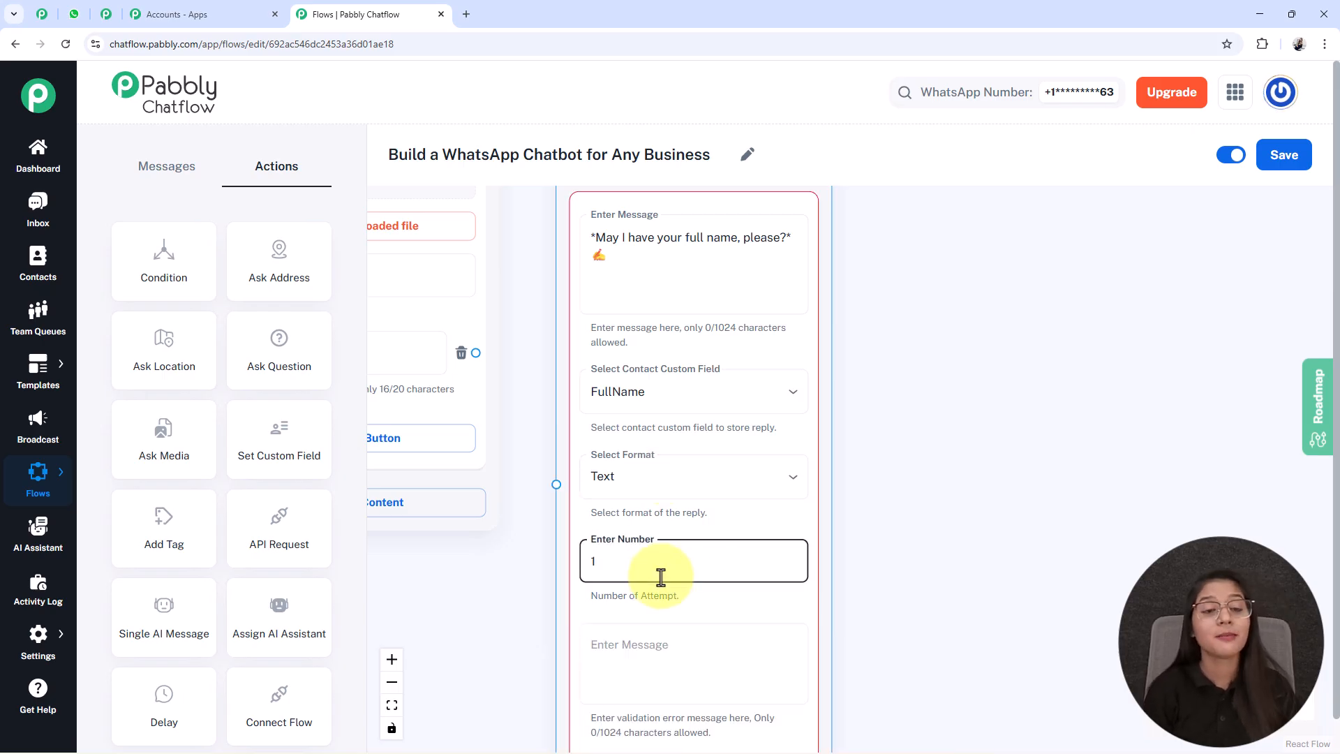
{"action": "left_click_drag", "start_coordinate": [882, 635], "coordinate": [889, 571]}
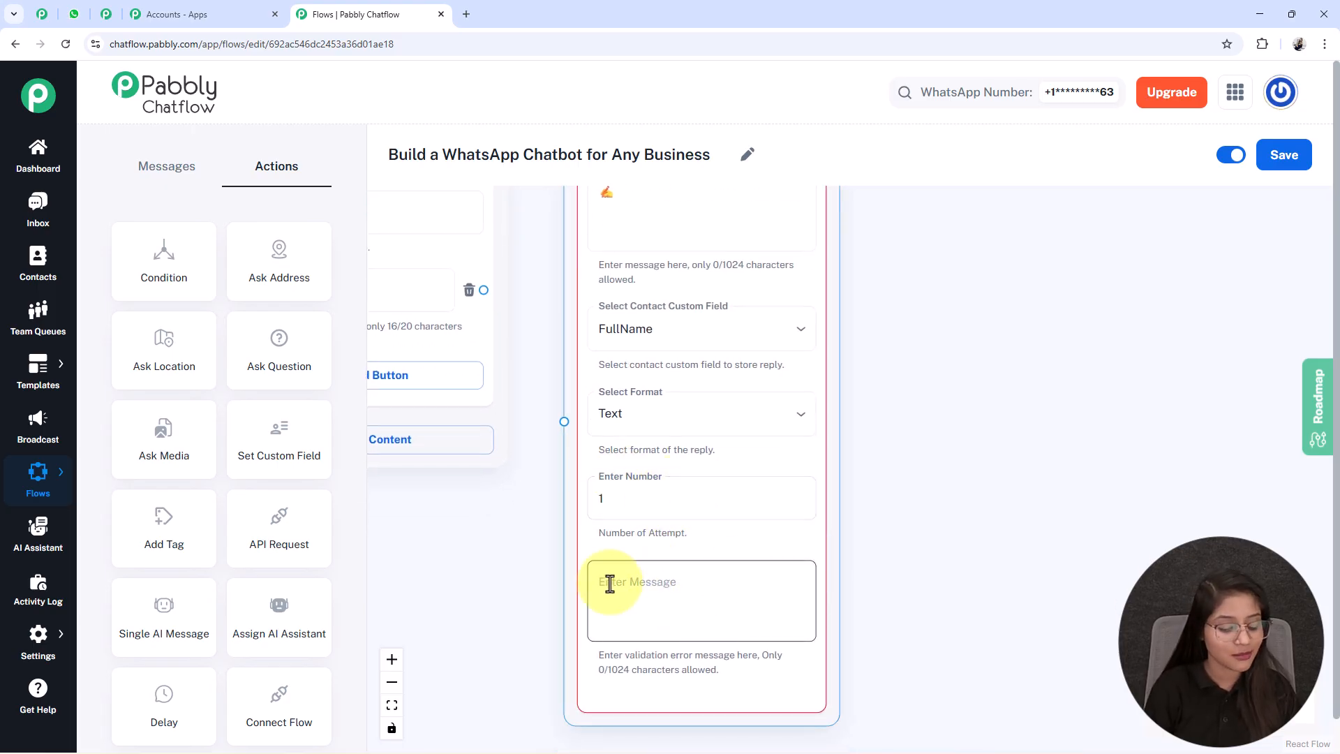
{"action": "left_click", "coordinate": [650, 505]}
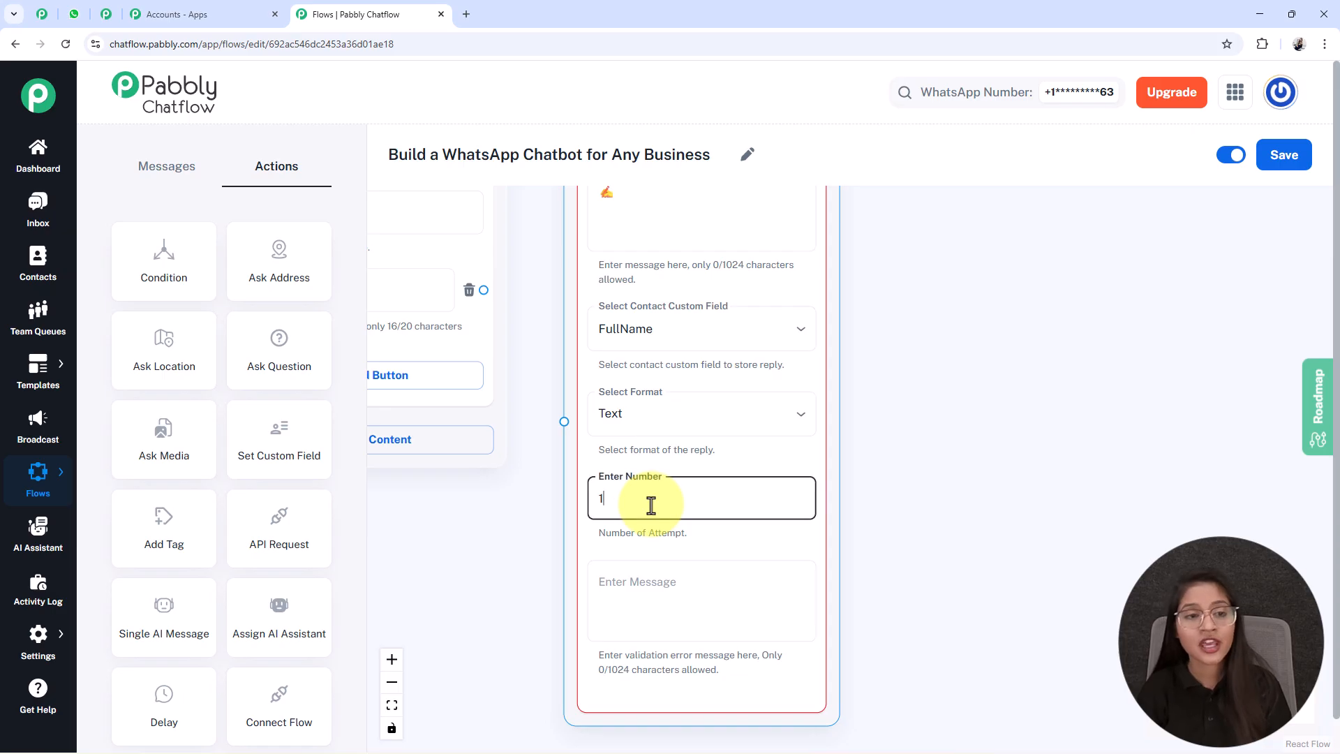
{"action": "key", "text": "BackSpace"}
{"action": "type", "text": "0"}
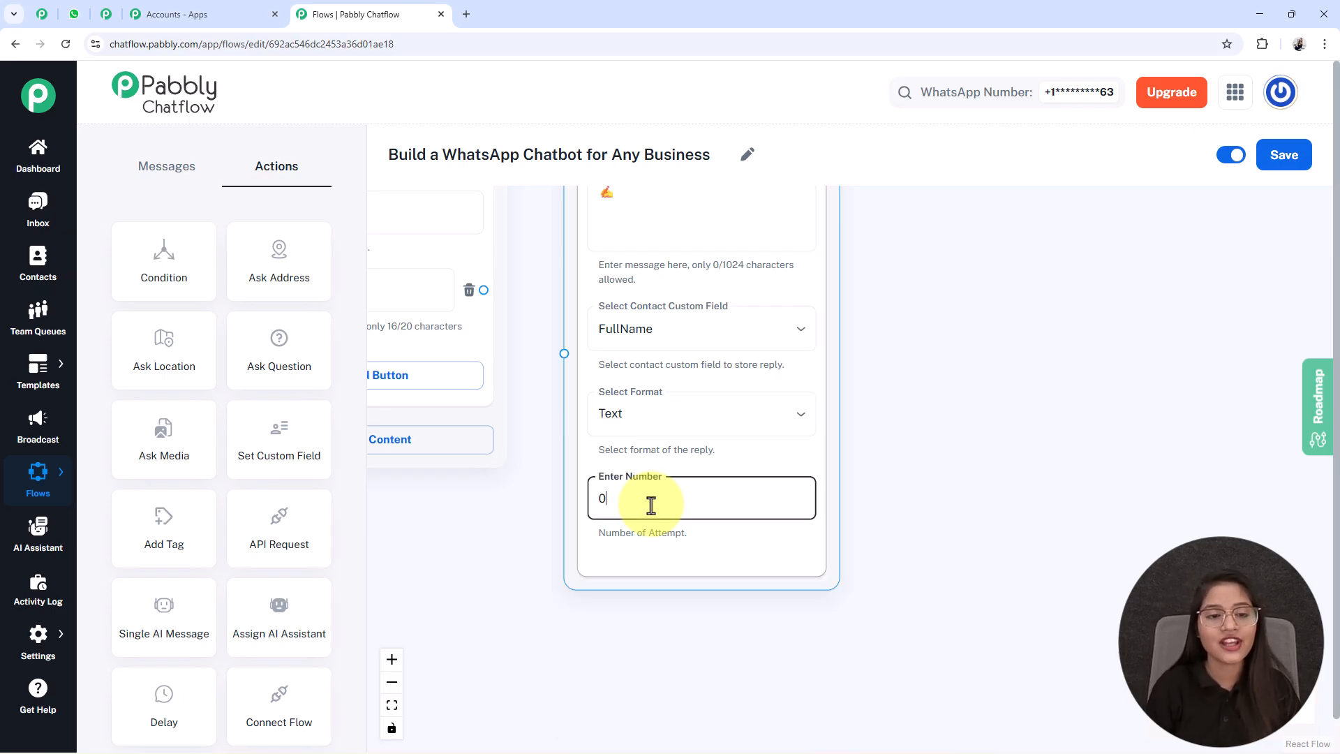
- Connect the Media Button node's "Place Order 🛍️" button to the name Question node and save the flow
{"action": "left_click_drag", "start_coordinate": [596, 572], "coordinate": [658, 680]}
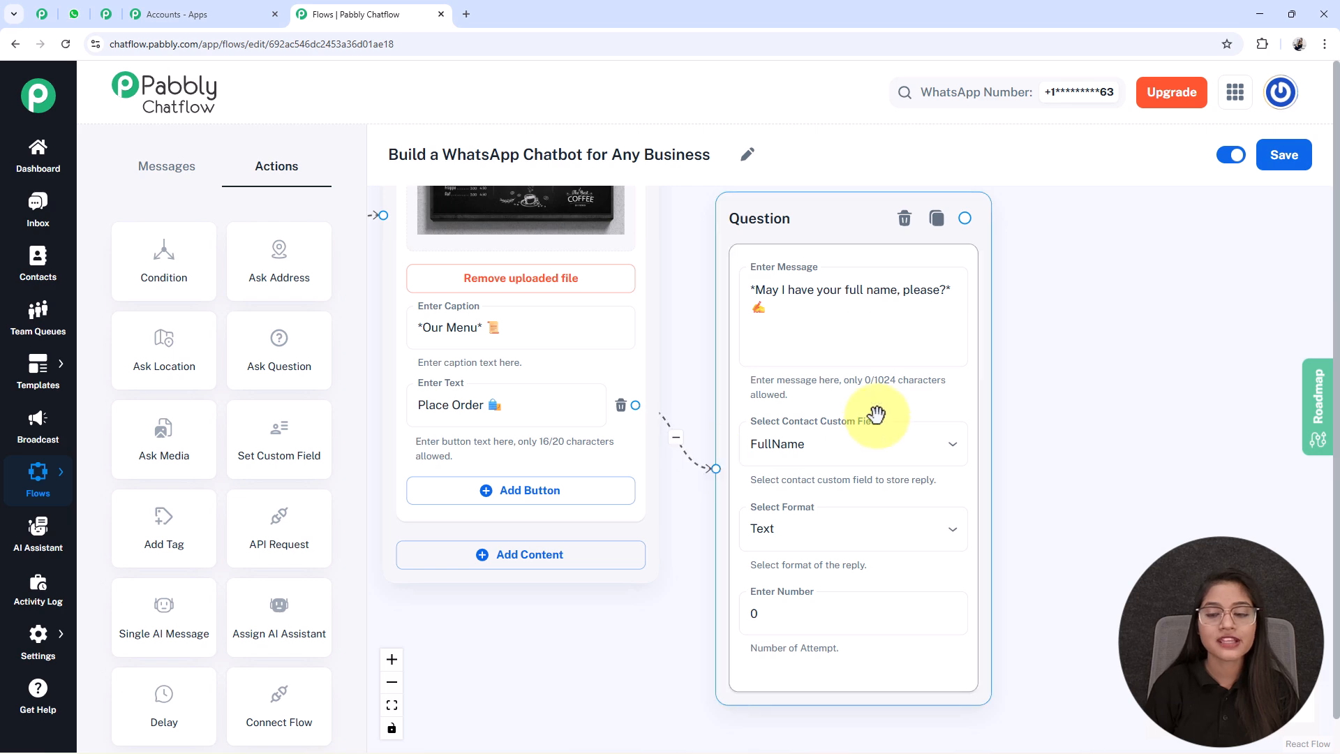
{"action": "left_click_drag", "start_coordinate": [855, 422], "coordinate": [577, 427]}
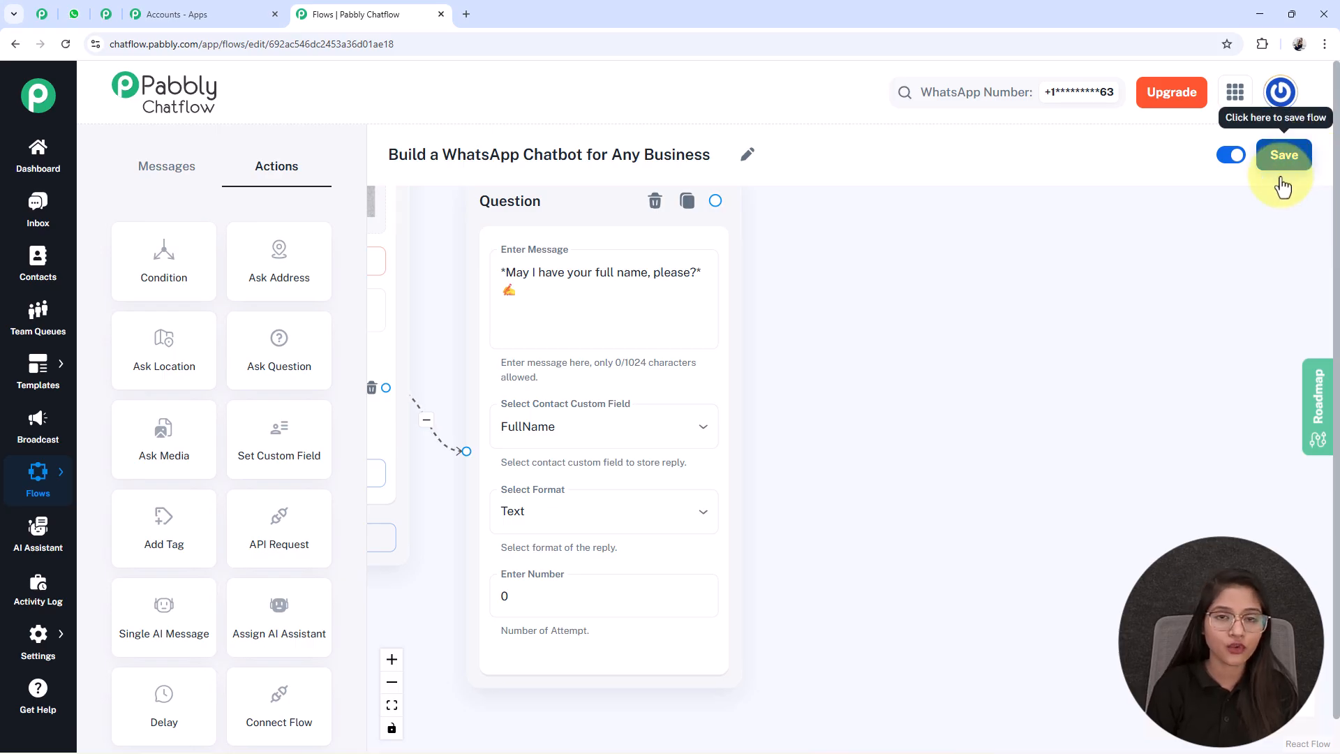
{"action": "left_click", "coordinate": [1284, 155]}
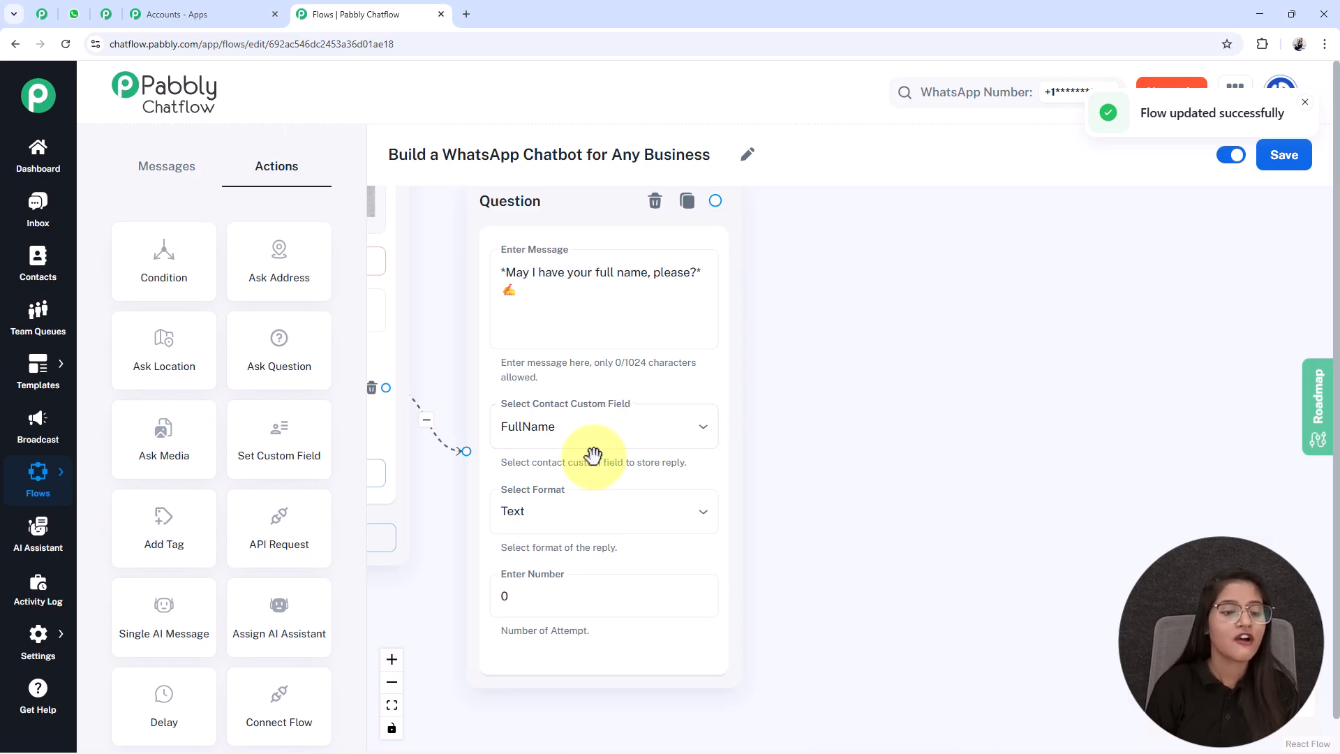
- Open the Contact Custom Fields settings in a new browser tab and look through the whole list of fields
{"action": "mouse_move", "coordinate": [35, 634]}
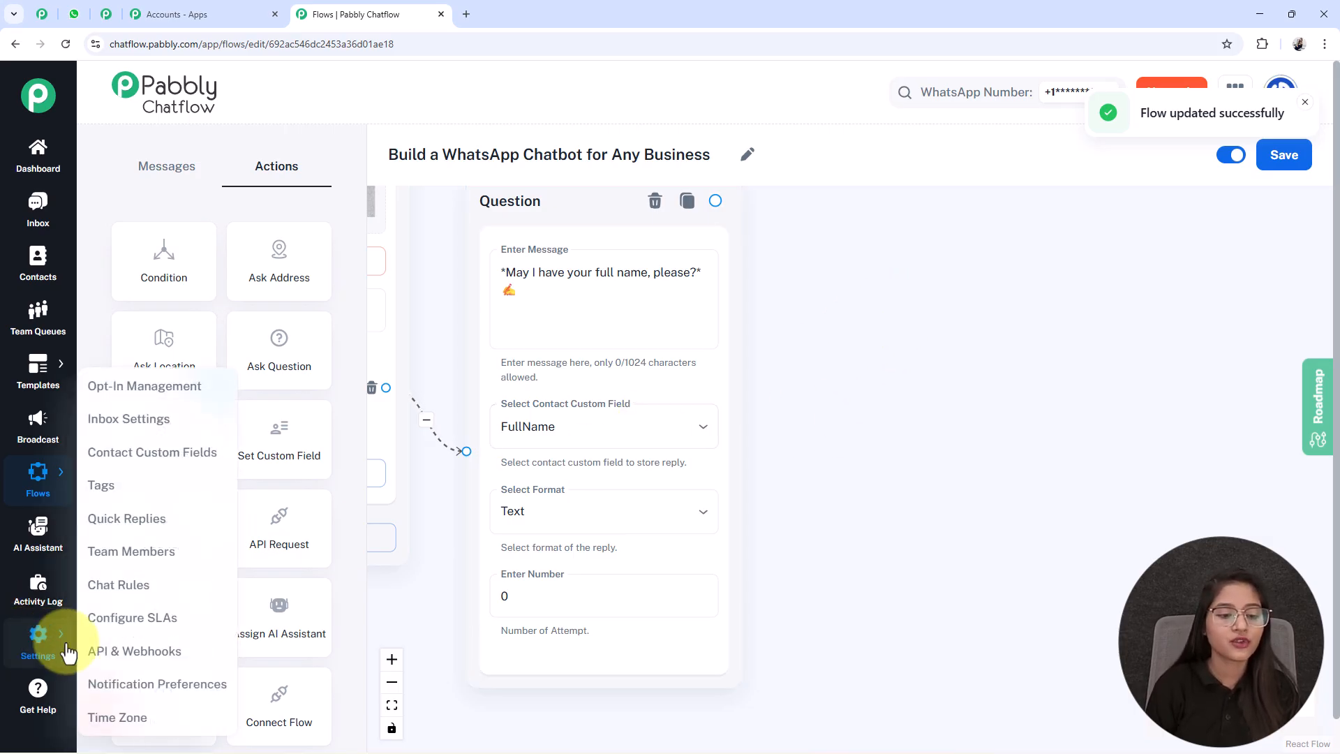
{"action": "right_click", "coordinate": [153, 463]}
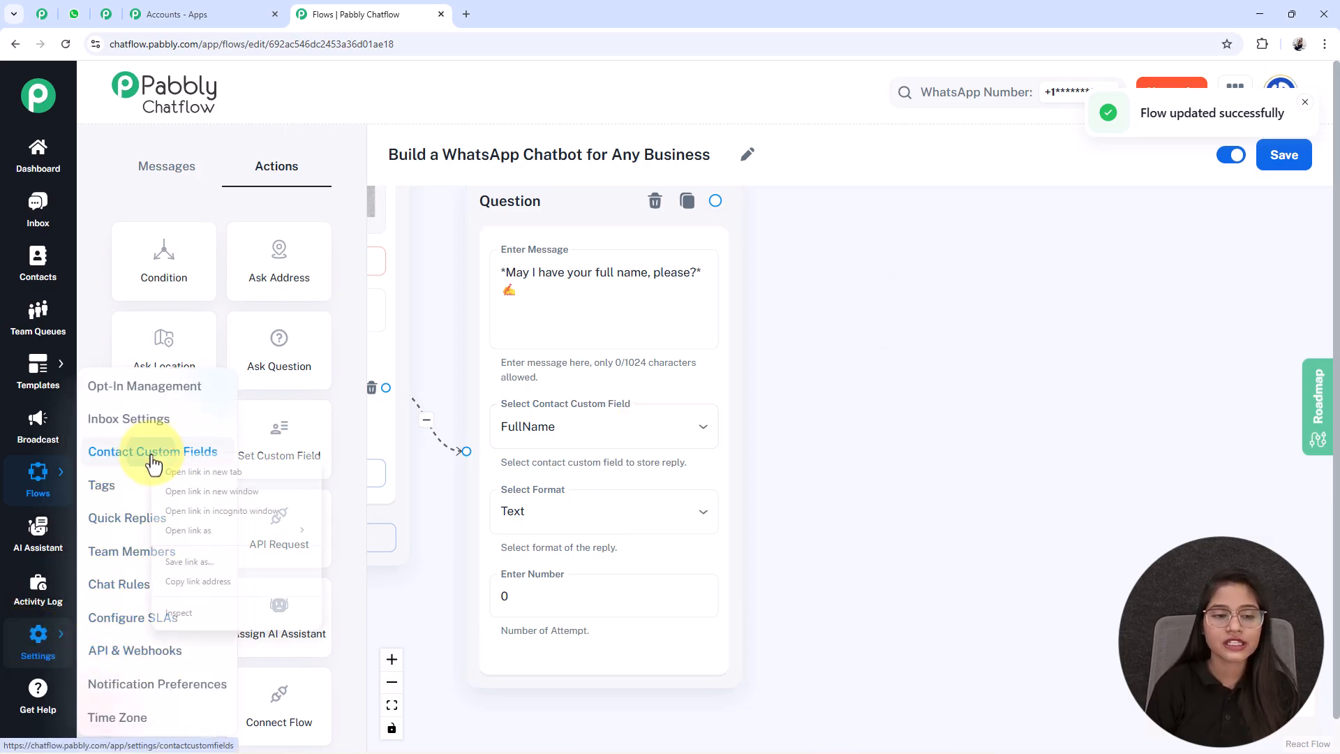
{"action": "left_click", "coordinate": [187, 473]}
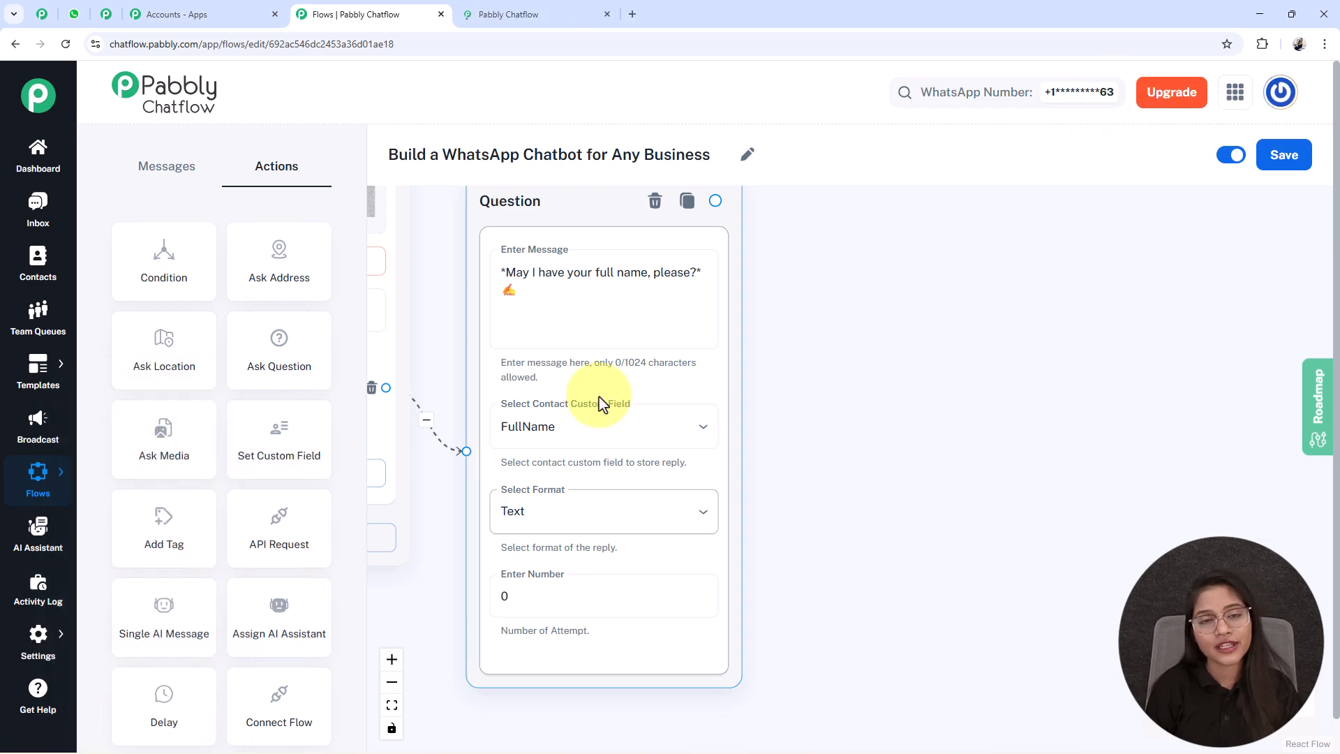
{"action": "left_click", "coordinate": [517, 10]}
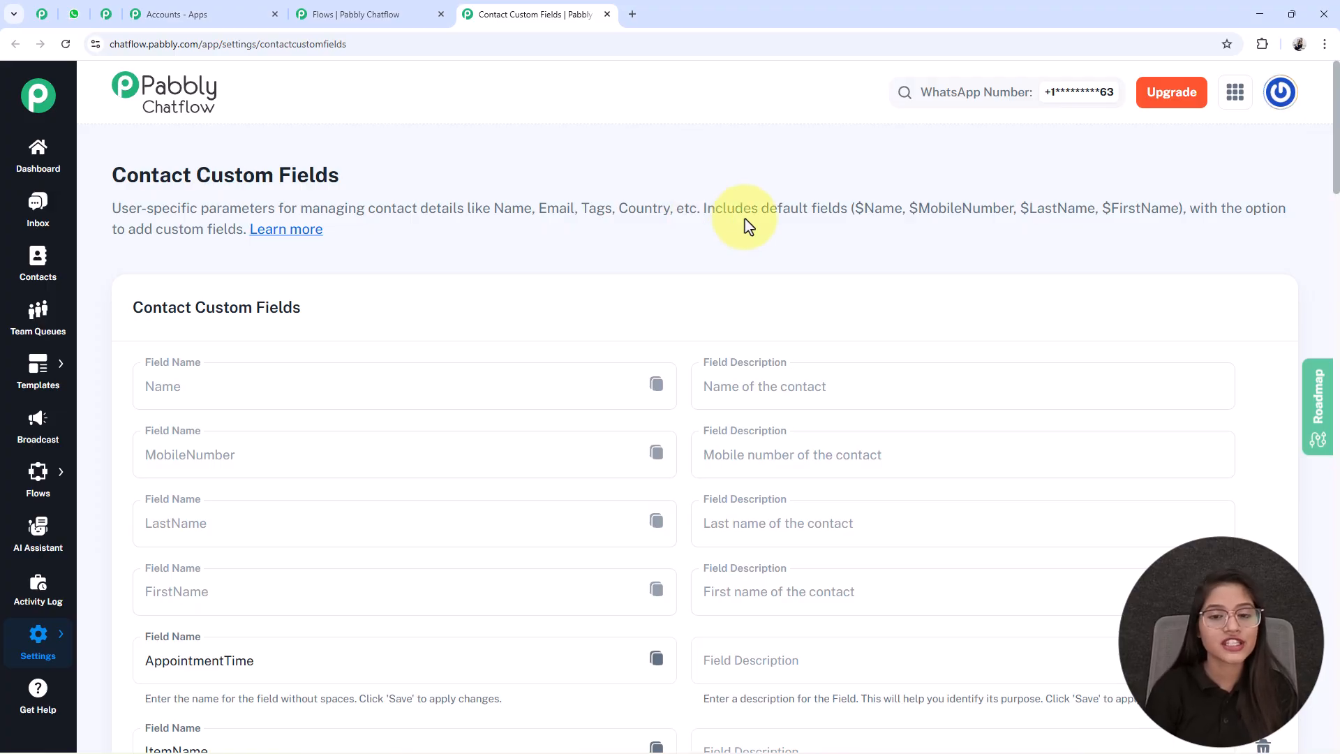
{"action": "scroll", "coordinate": [608, 323], "scroll_direction": "down", "scroll_amount": 6}
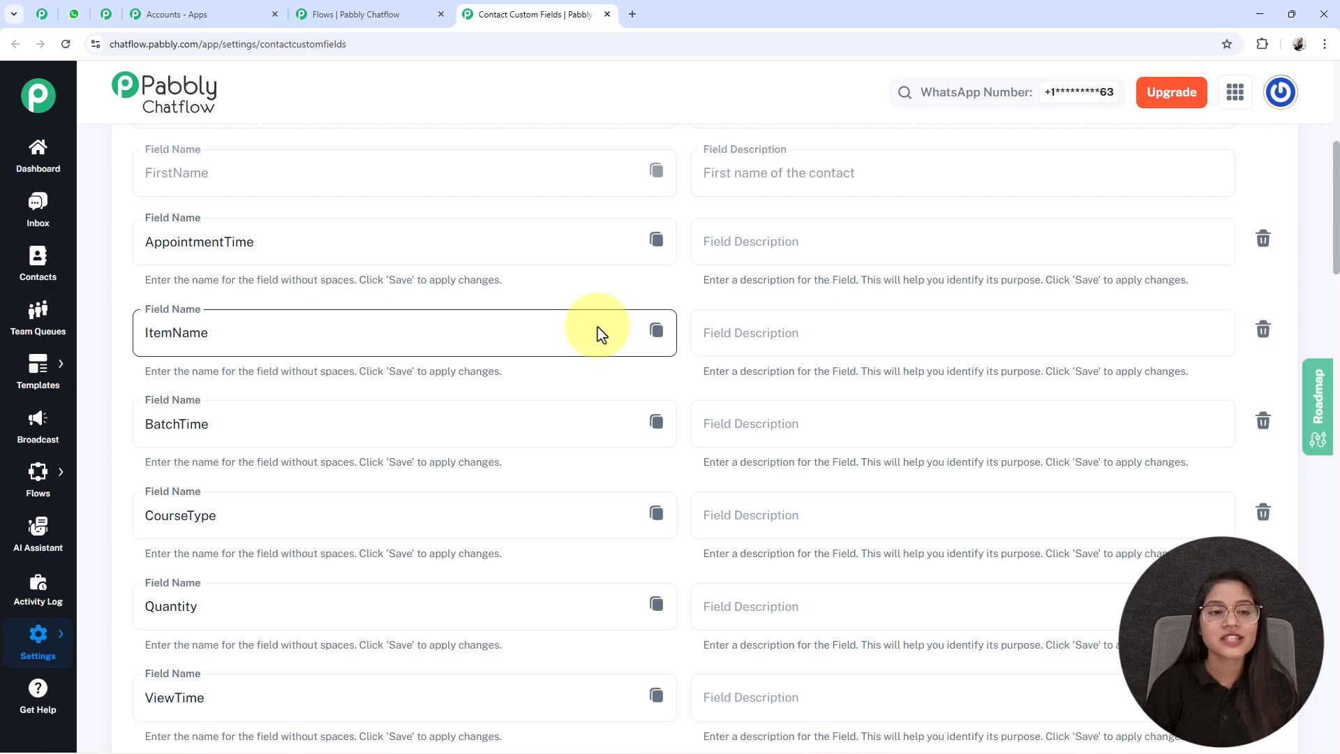
{"action": "scroll", "coordinate": [597, 327], "scroll_direction": "down", "scroll_amount": 7}
{"action": "scroll", "coordinate": [598, 327], "scroll_direction": "up", "scroll_amount": 7}
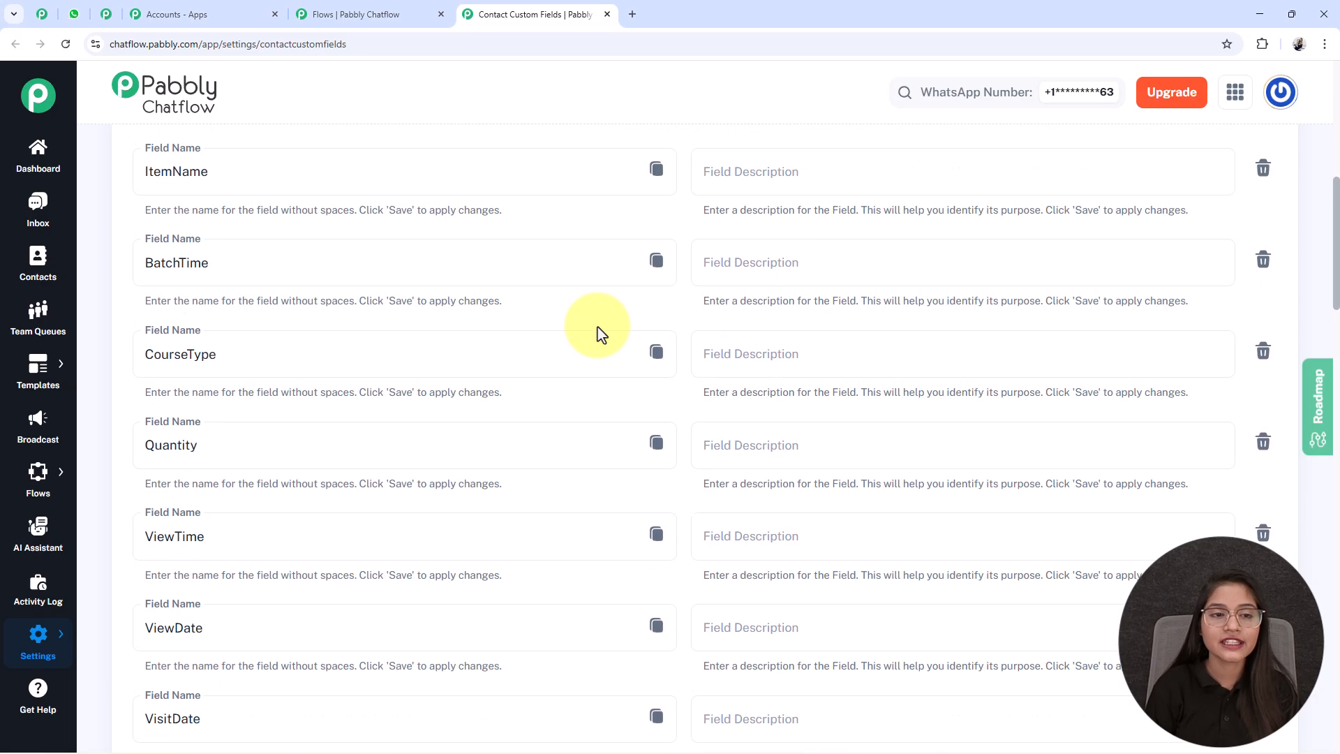
{"action": "scroll", "coordinate": [598, 327], "scroll_direction": "down", "scroll_amount": 7}
{"action": "scroll", "coordinate": [597, 327], "scroll_direction": "down", "scroll_amount": 18}
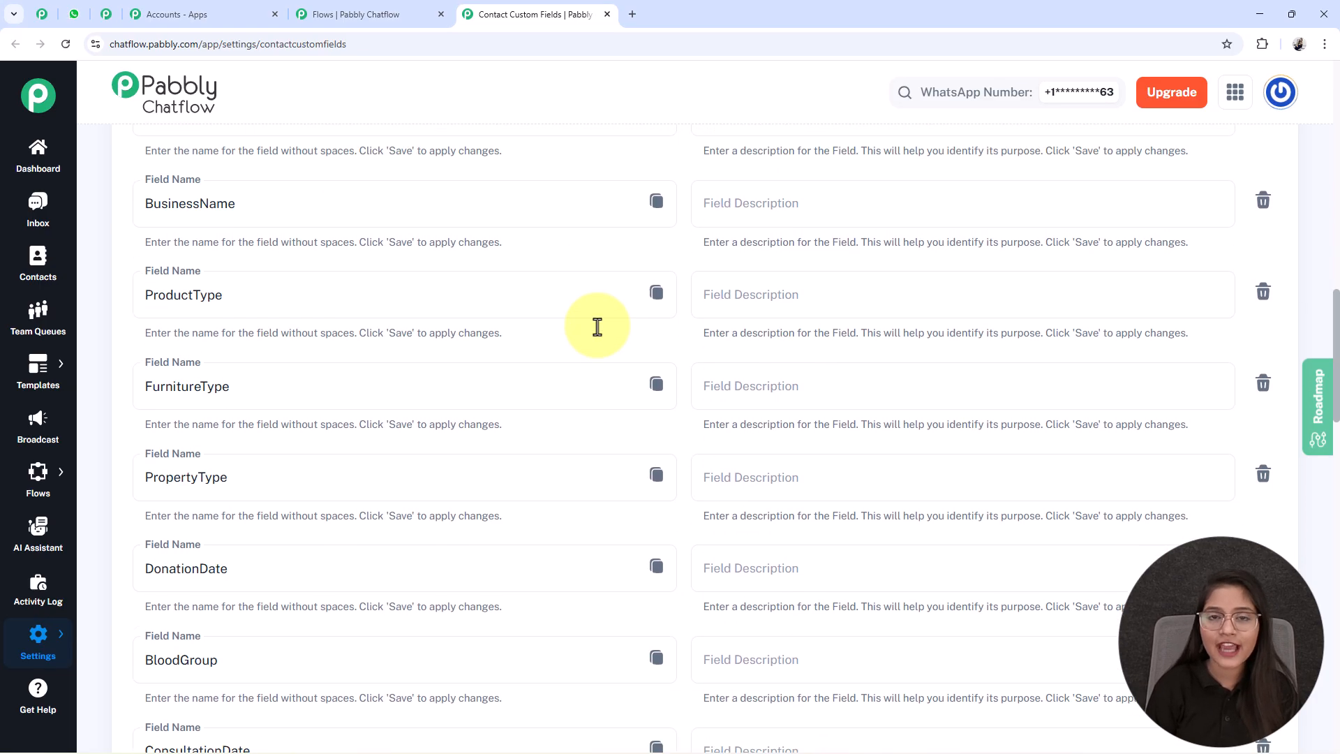
{"action": "scroll", "coordinate": [598, 327], "scroll_direction": "down", "scroll_amount": 9}
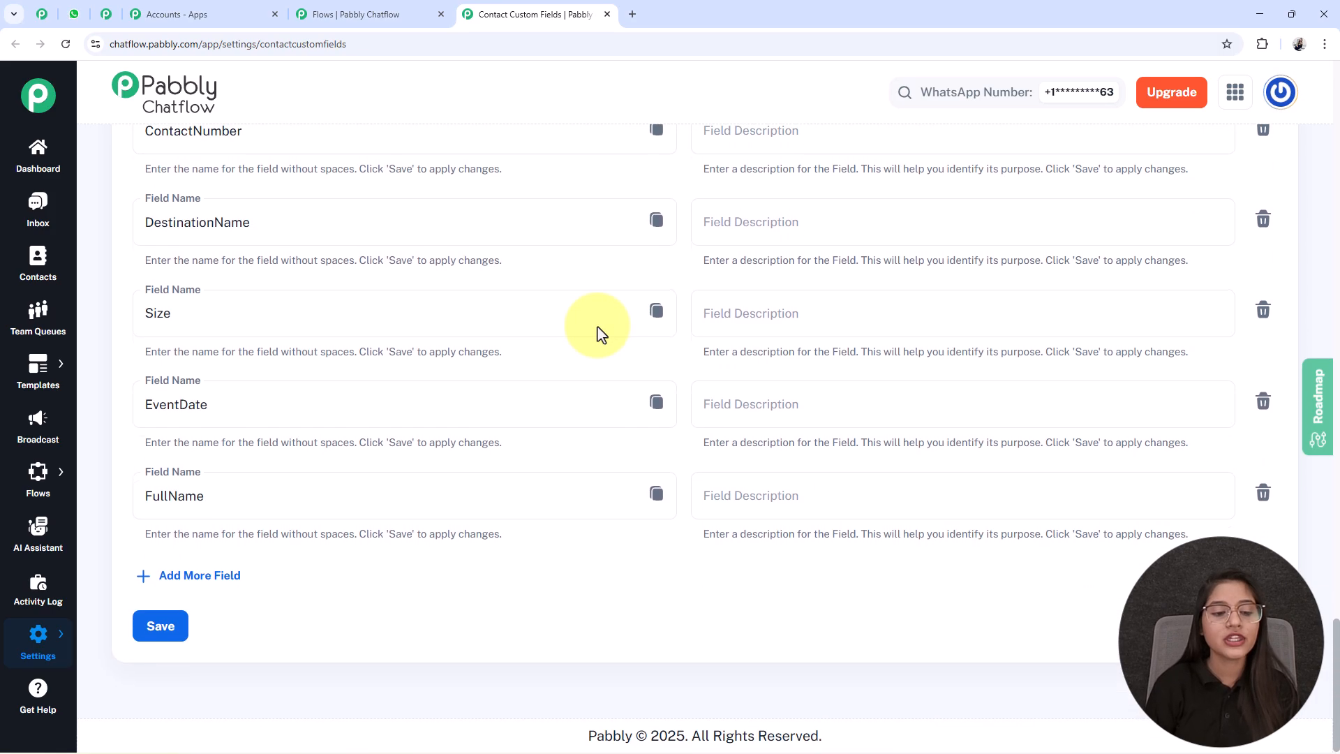
- Add a blank custom field row below FullName and close the Contact Custom Fields tab without saving
{"action": "left_click", "coordinate": [174, 584]}
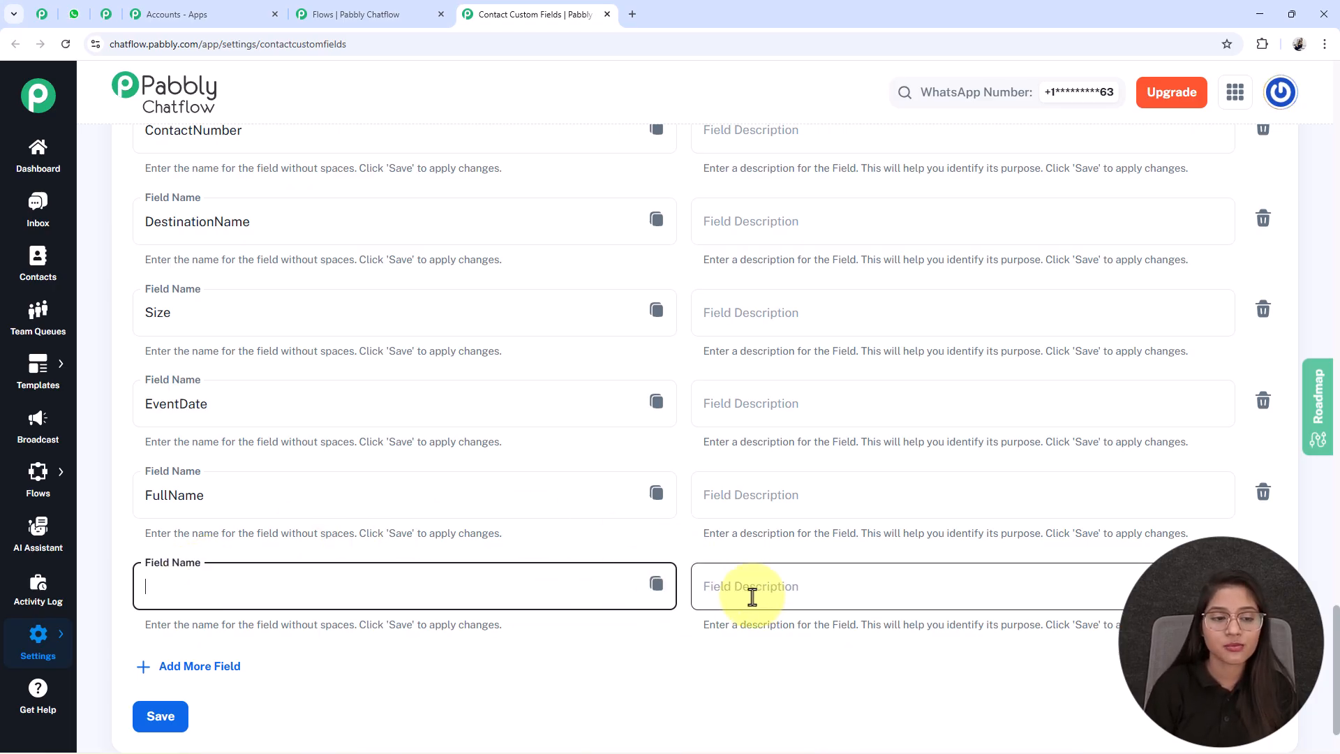
{"action": "left_click", "coordinate": [236, 496]}
{"action": "left_click_drag", "start_coordinate": [237, 496], "coordinate": [87, 513]}
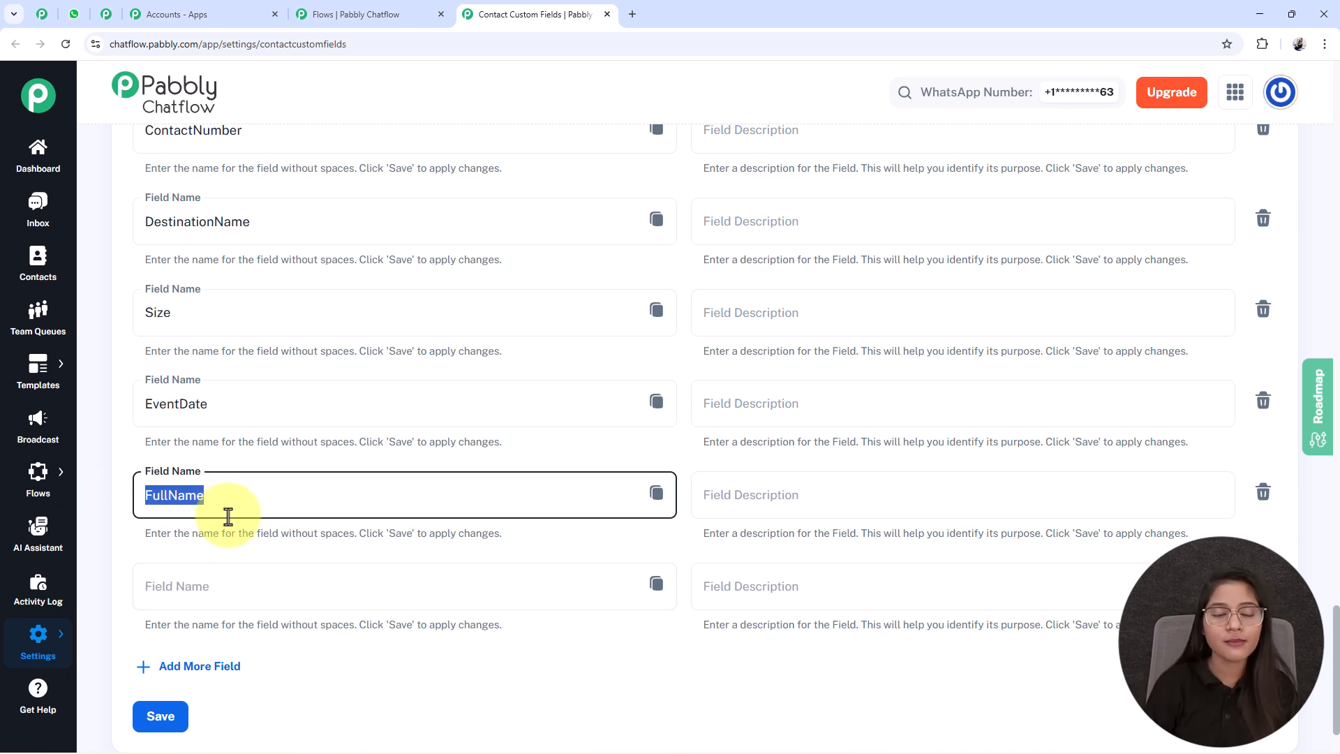
{"action": "key", "text": "ctrl+w"}
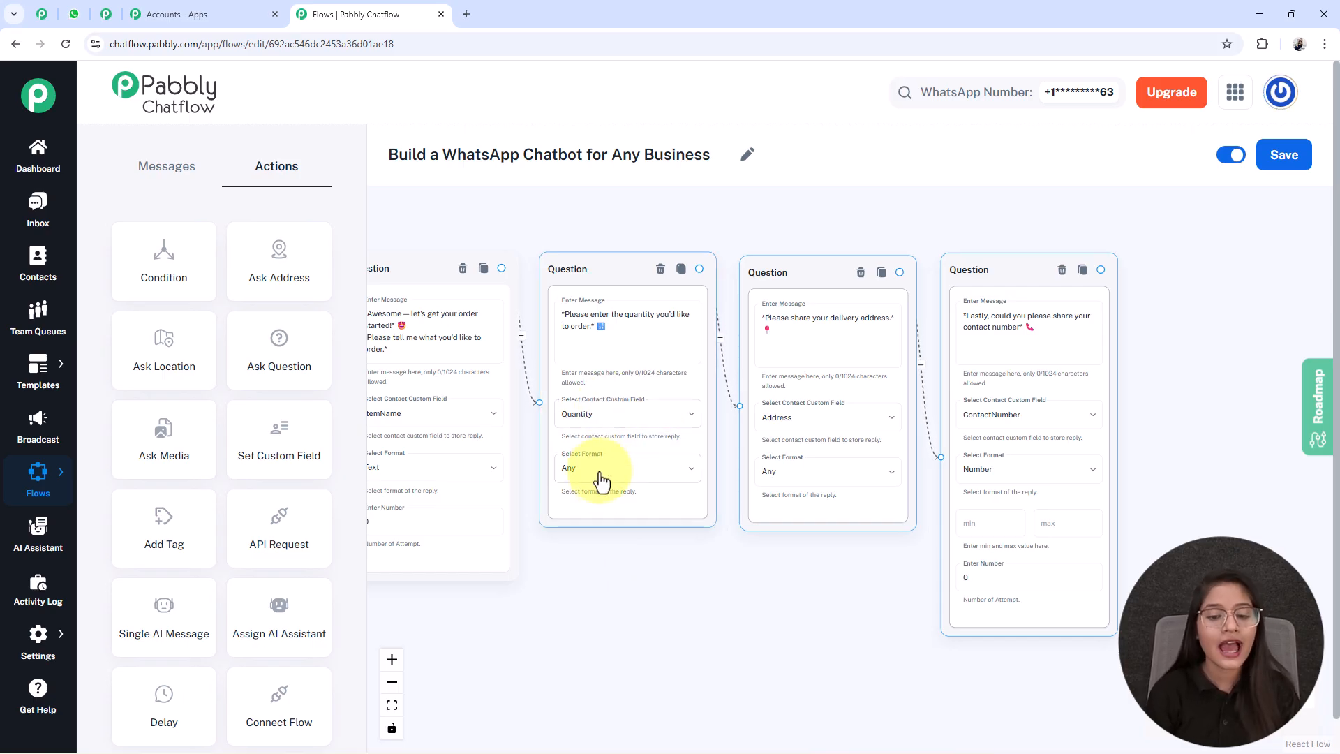
- Review the quantity, delivery address and contact number Question nodes, examining their custom fields, reply formats, and min and max values
{"action": "left_click_drag", "start_coordinate": [789, 583], "coordinate": [610, 586]}
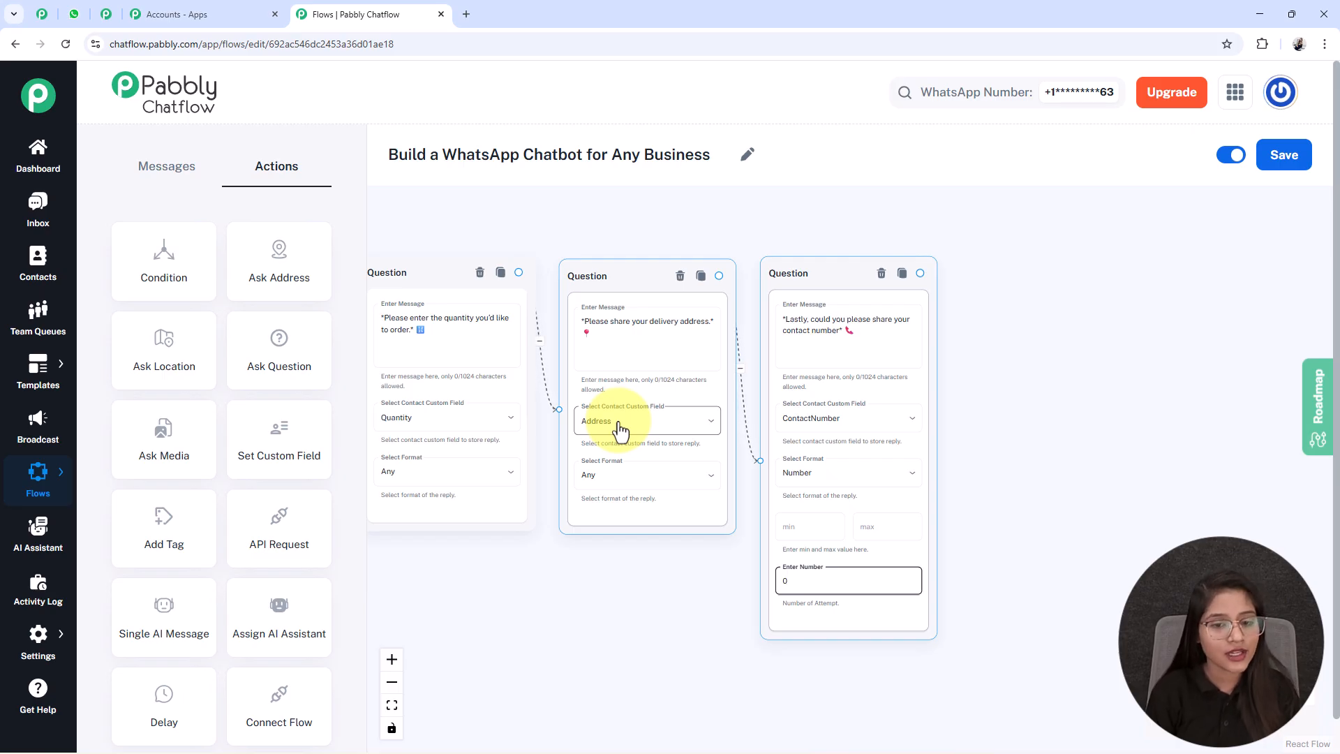
{"action": "left_click_drag", "start_coordinate": [1106, 547], "coordinate": [942, 530]}
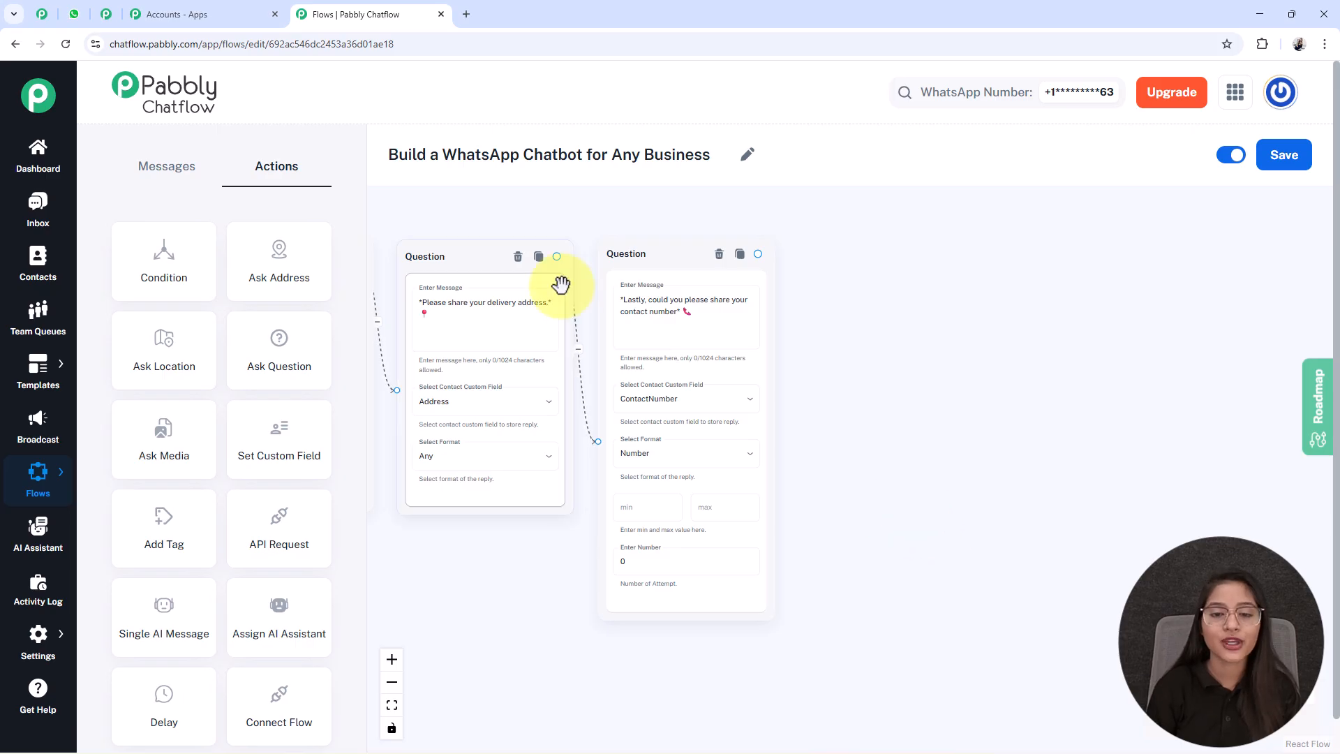
{"action": "left_click", "coordinate": [626, 234]}
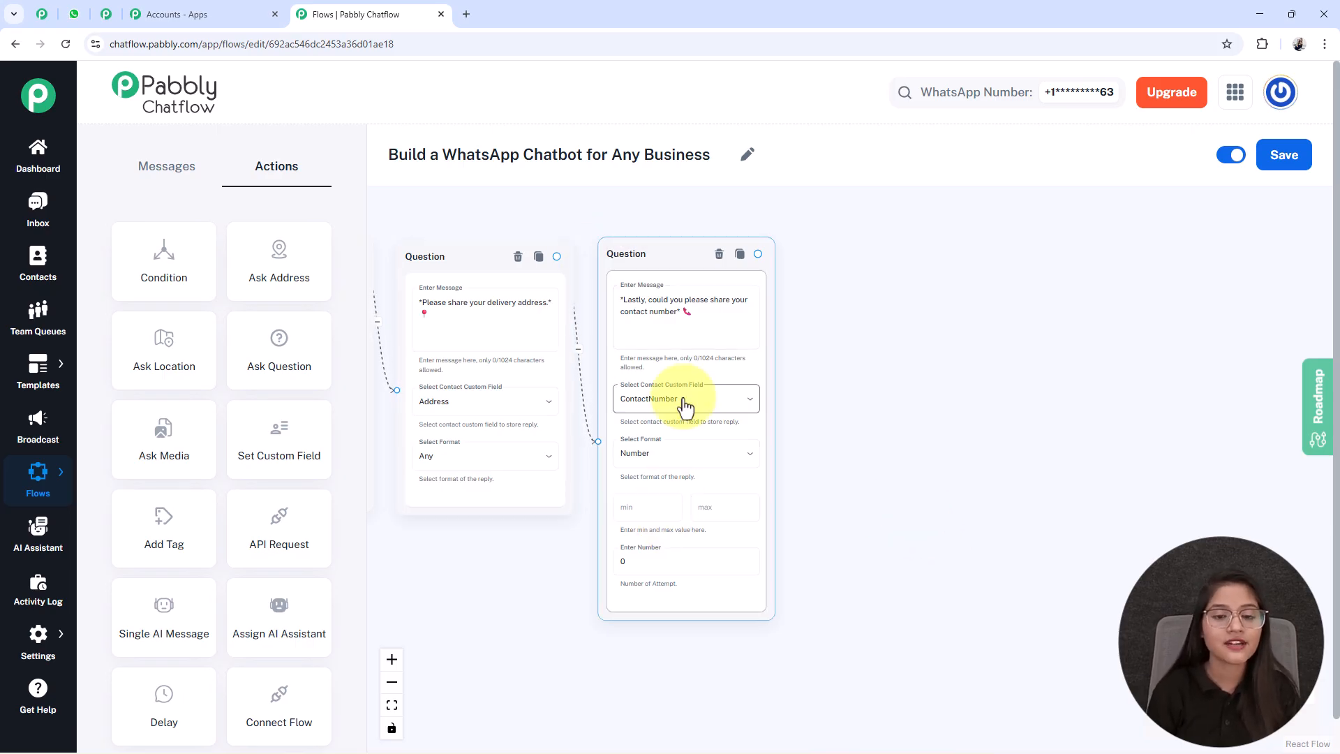
{"action": "left_click_drag", "start_coordinate": [778, 494], "coordinate": [719, 455]}
{"action": "scroll", "coordinate": [563, 432], "scroll_direction": "up", "scroll_amount": 2}
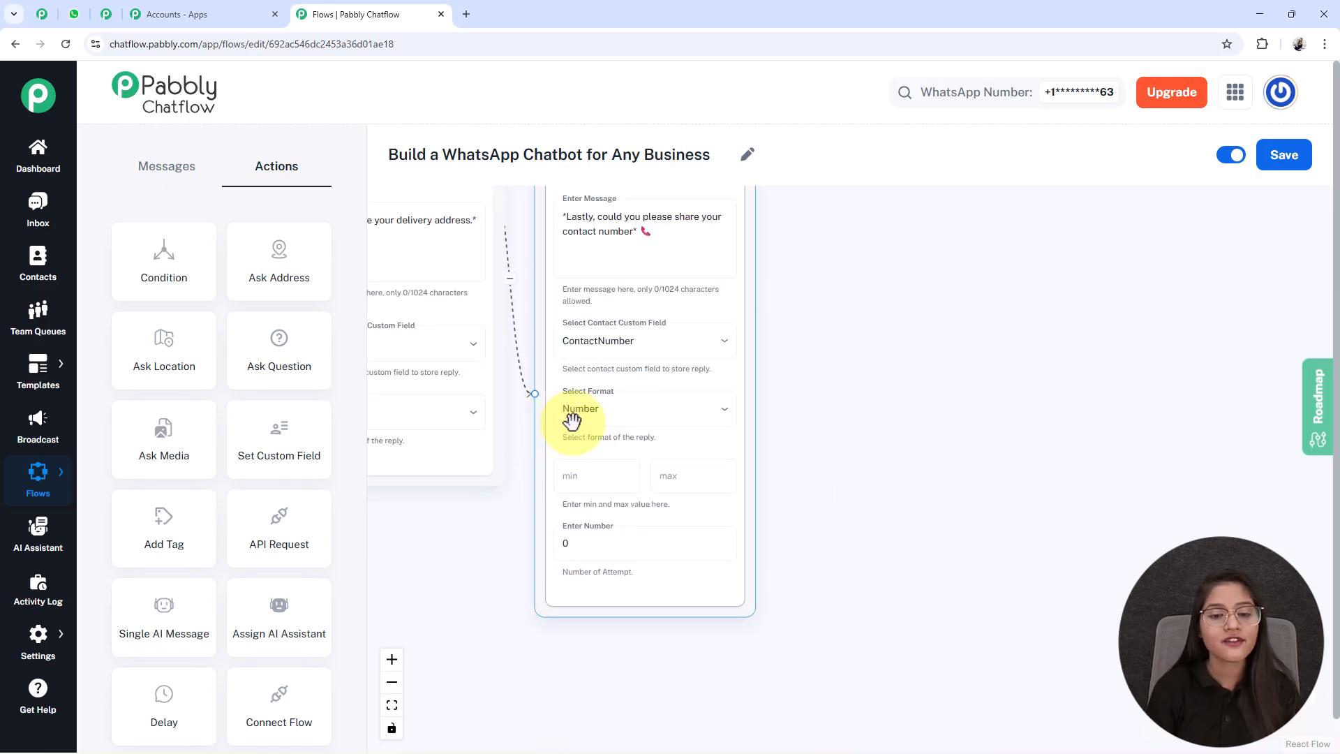
{"action": "scroll", "coordinate": [634, 405], "scroll_direction": "down", "scroll_amount": 1}
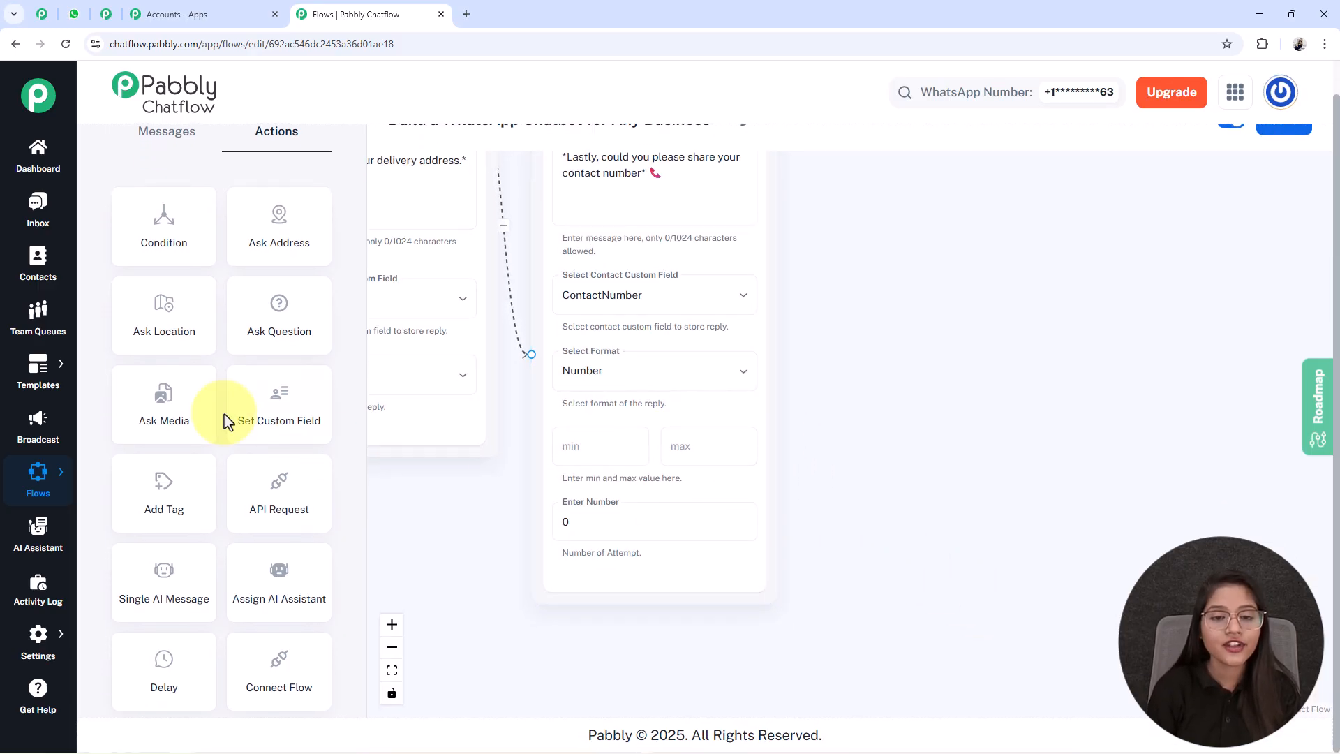
{"action": "scroll", "coordinate": [391, 447], "scroll_direction": "up", "scroll_amount": 1}
{"action": "left_click", "coordinate": [607, 470]}
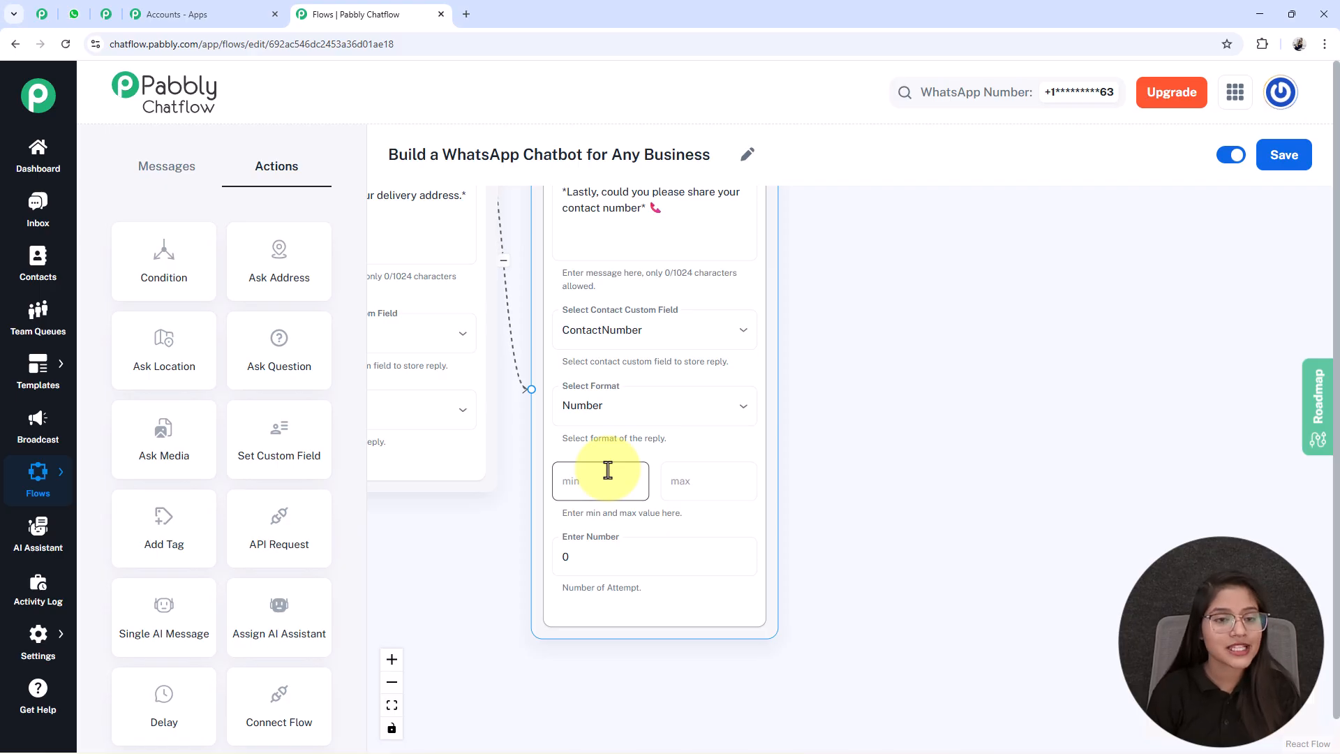
{"action": "key", "text": "Tab"}
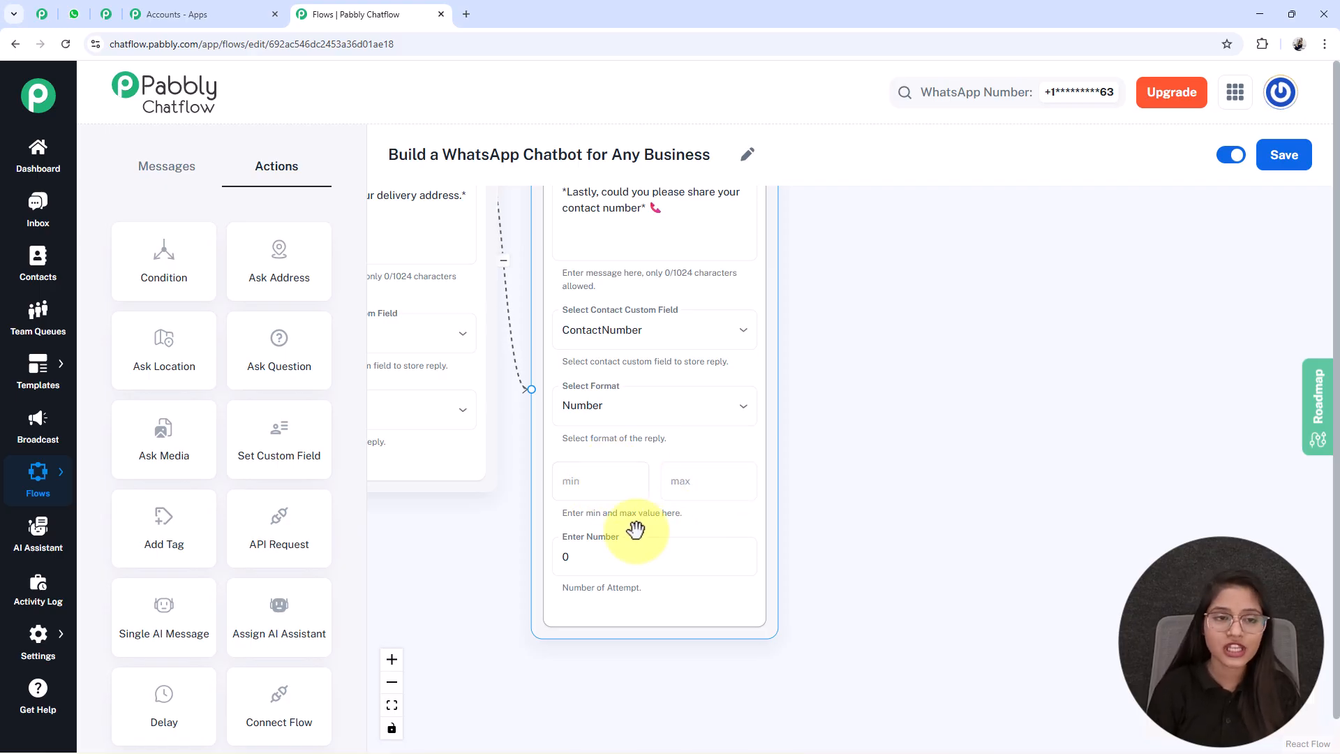
- Add a Text Button node connected from the contact number Question node, after checking the chain of Question nodes
{"action": "key", "text": "Tab"}
{"action": "scroll", "coordinate": [438, 671], "scroll_direction": "down", "scroll_amount": 2}
{"action": "scroll", "coordinate": [438, 672], "scroll_direction": "down", "scroll_amount": 1}
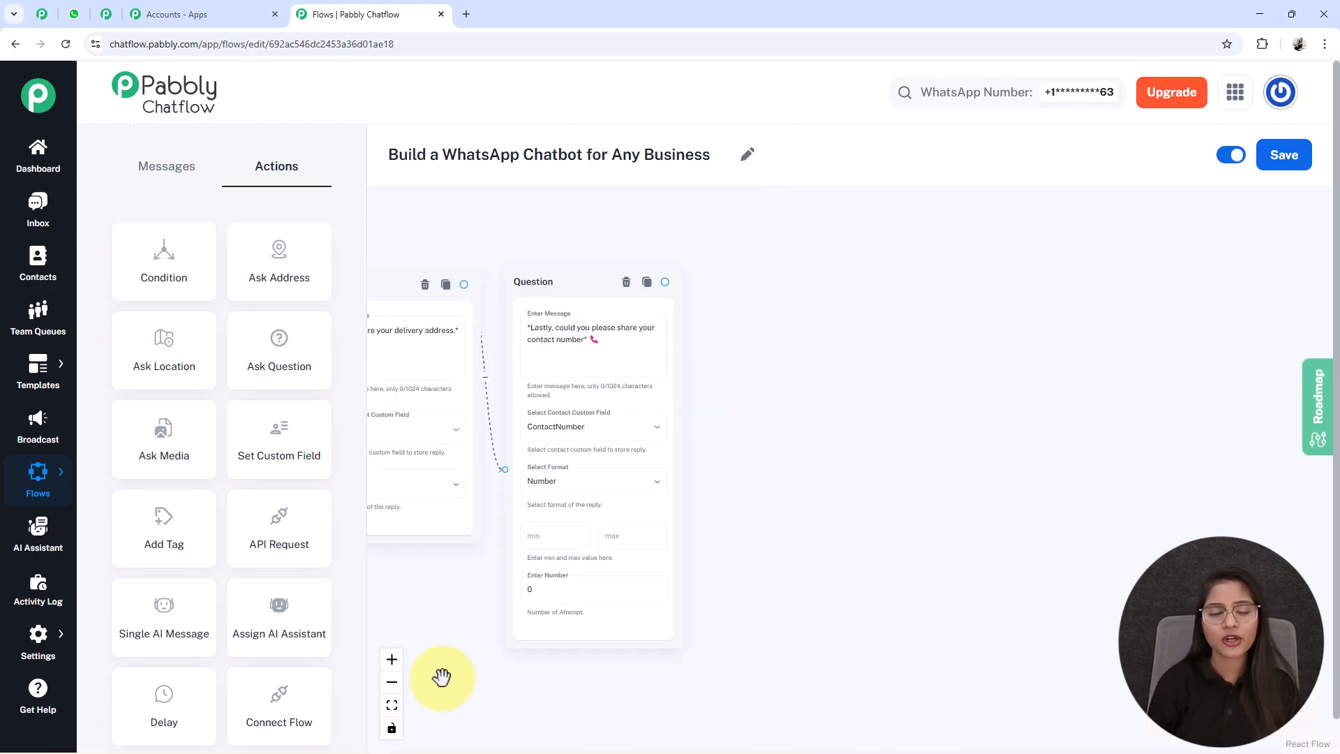
{"action": "left_click_drag", "start_coordinate": [449, 622], "coordinate": [1069, 625]}
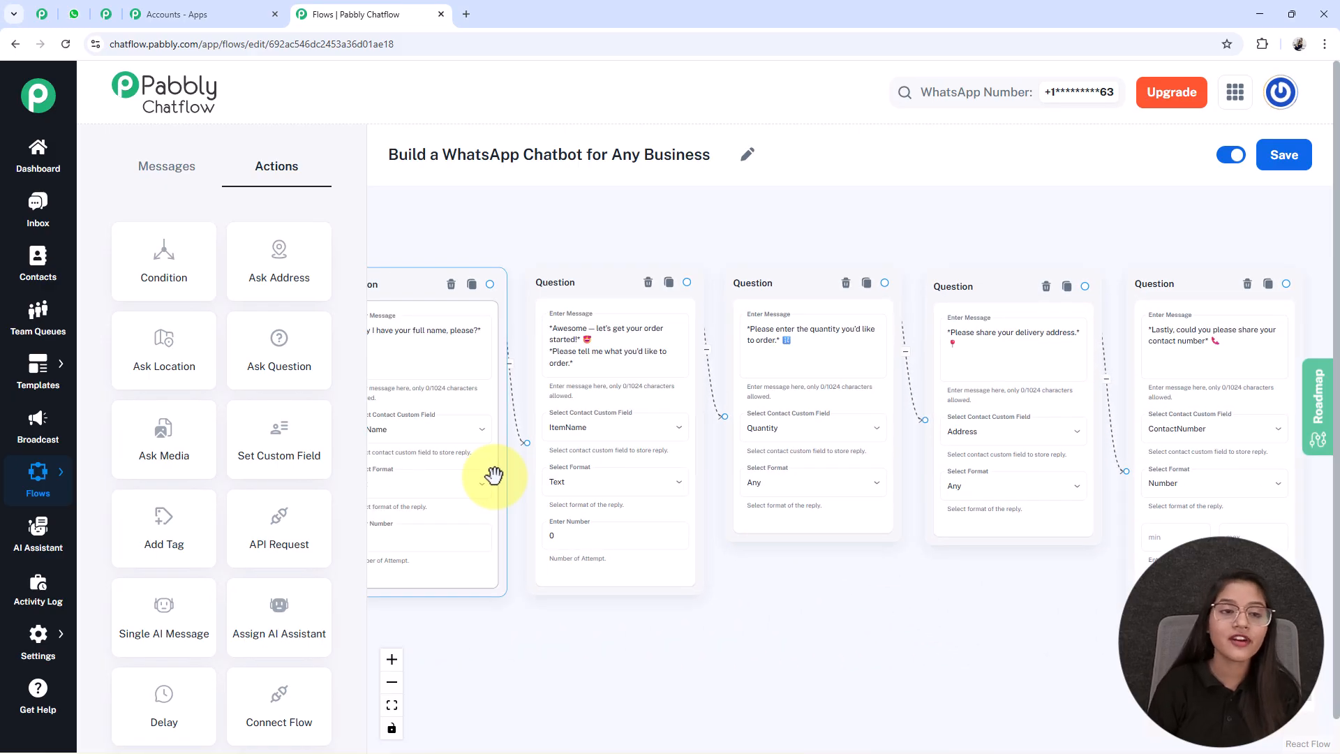
{"action": "left_click", "coordinate": [986, 508]}
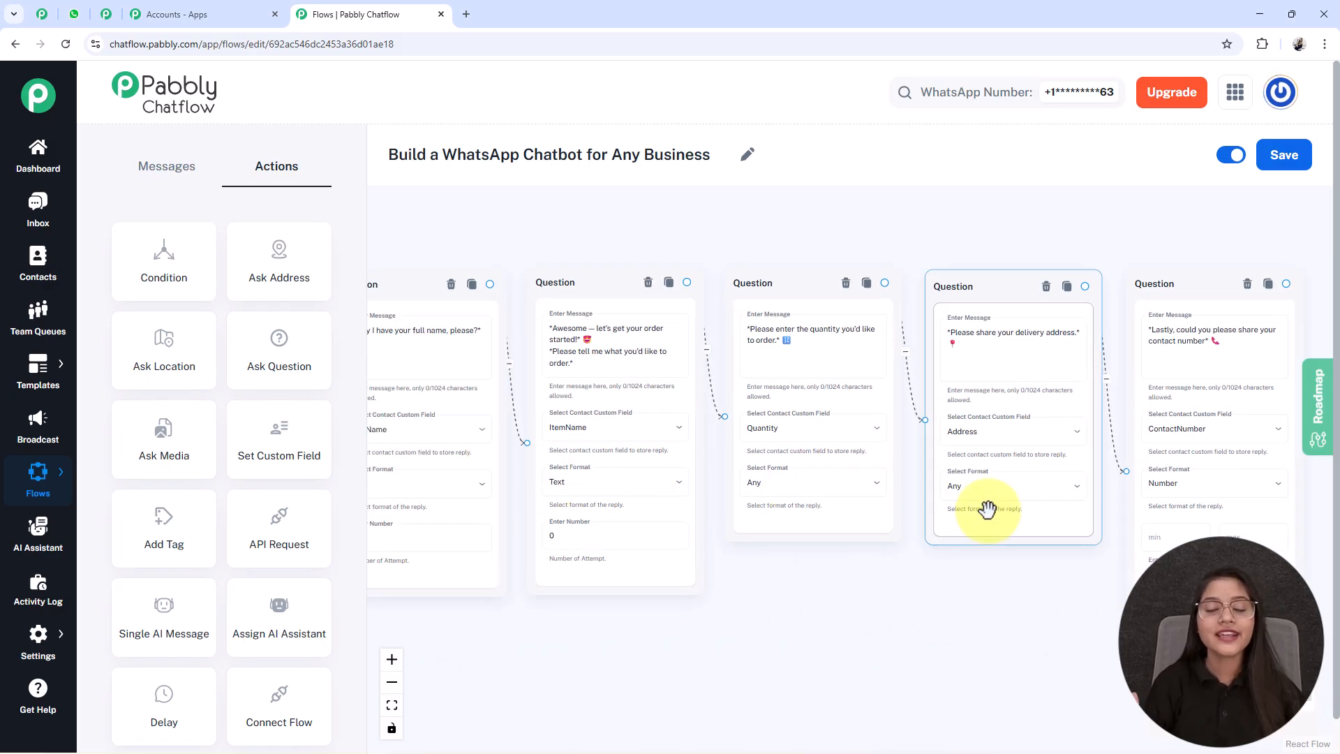
{"action": "left_click_drag", "start_coordinate": [838, 552], "coordinate": [513, 590]}
{"action": "left_click_drag", "start_coordinate": [1215, 496], "coordinate": [1074, 496]}
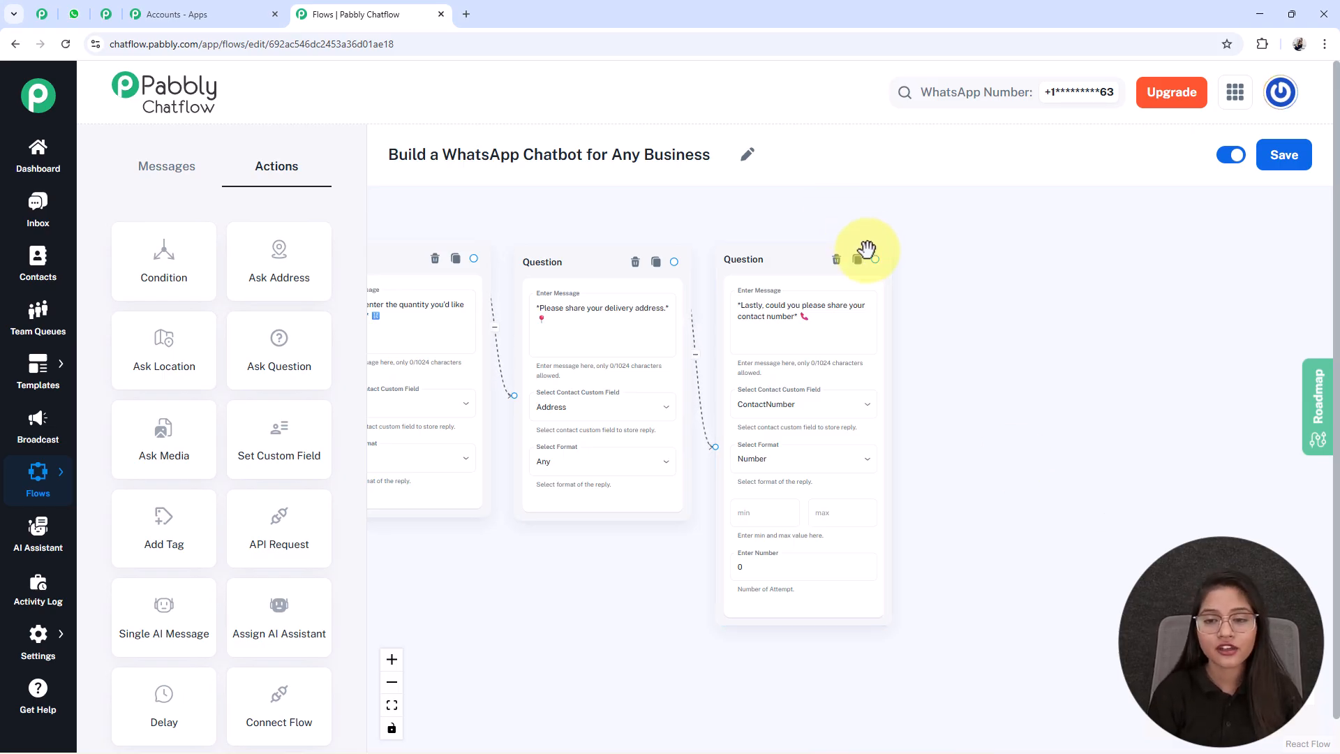
{"action": "left_click_drag", "start_coordinate": [875, 259], "coordinate": [942, 356]}
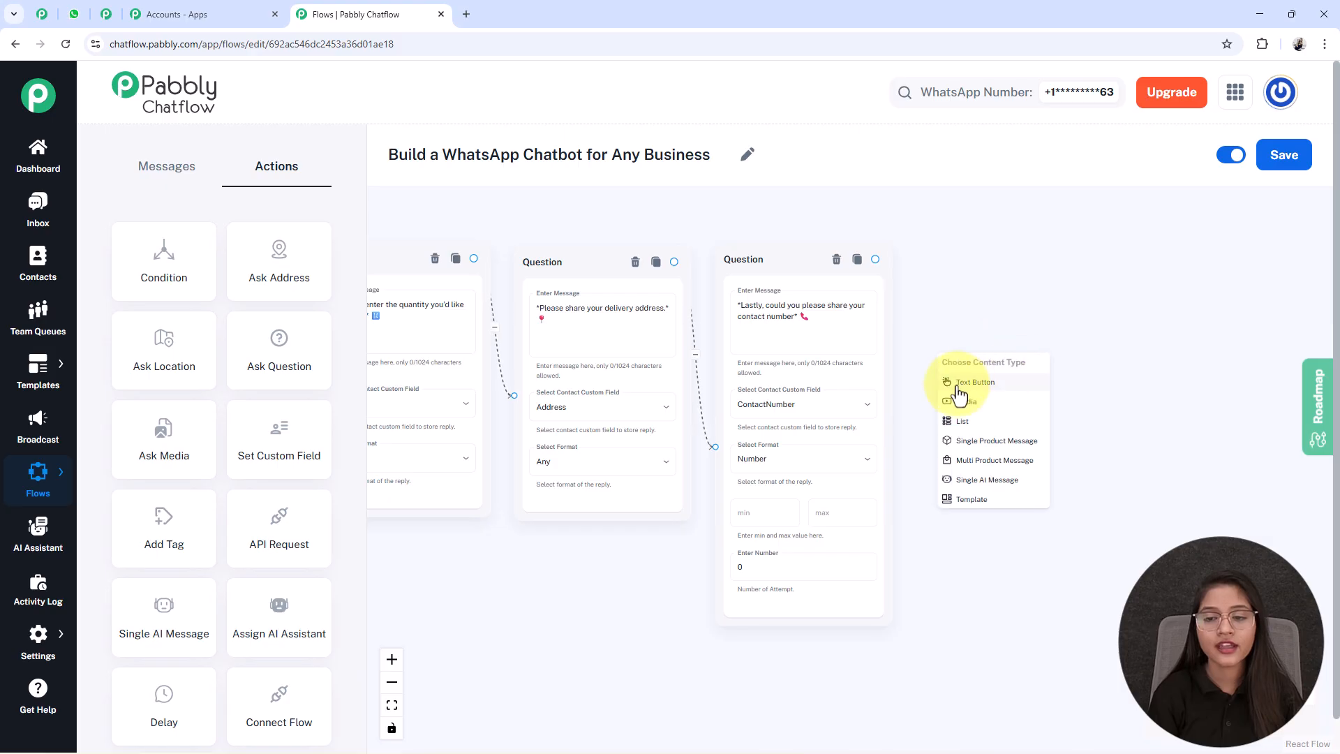
{"action": "left_click", "coordinate": [960, 390]}
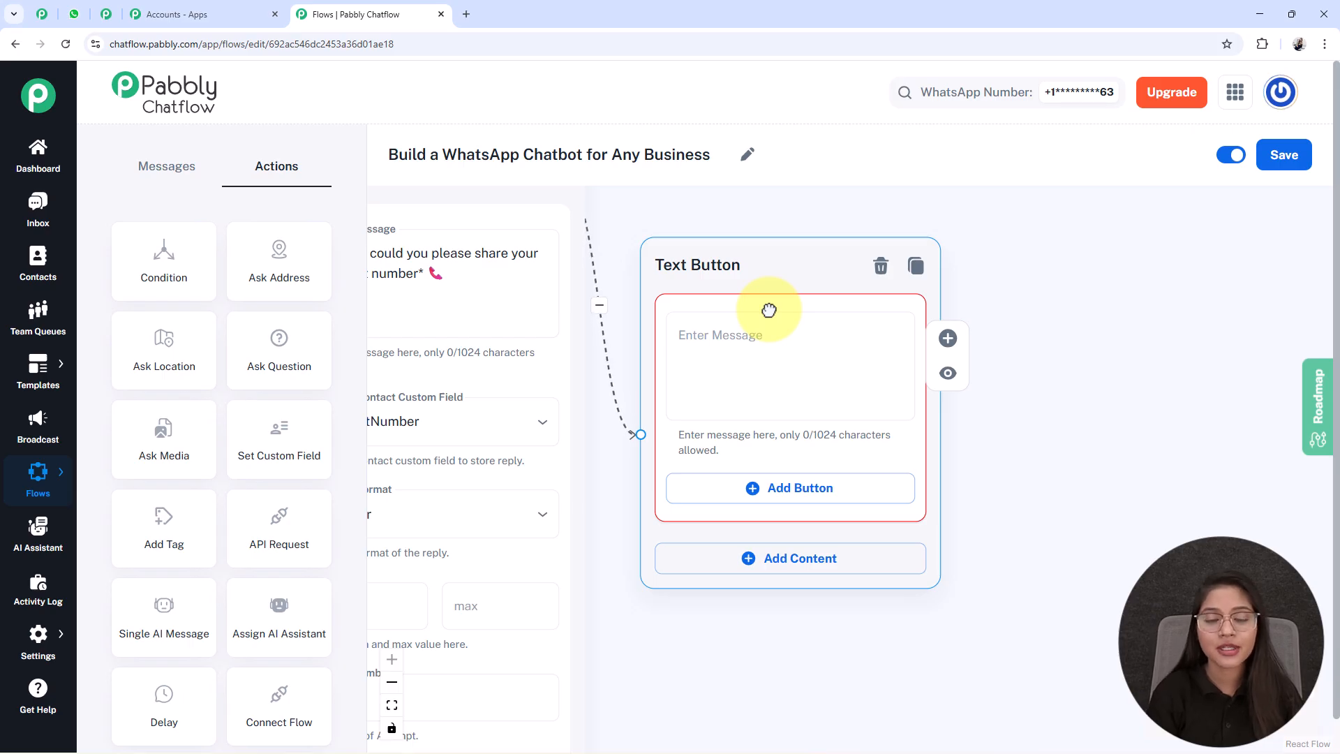
- Paste the order summary message with $FullName, $ItemName, $Quantity, $Address and $ContactNumber into the new Text Button node
{"action": "left_click", "coordinate": [746, 342]}
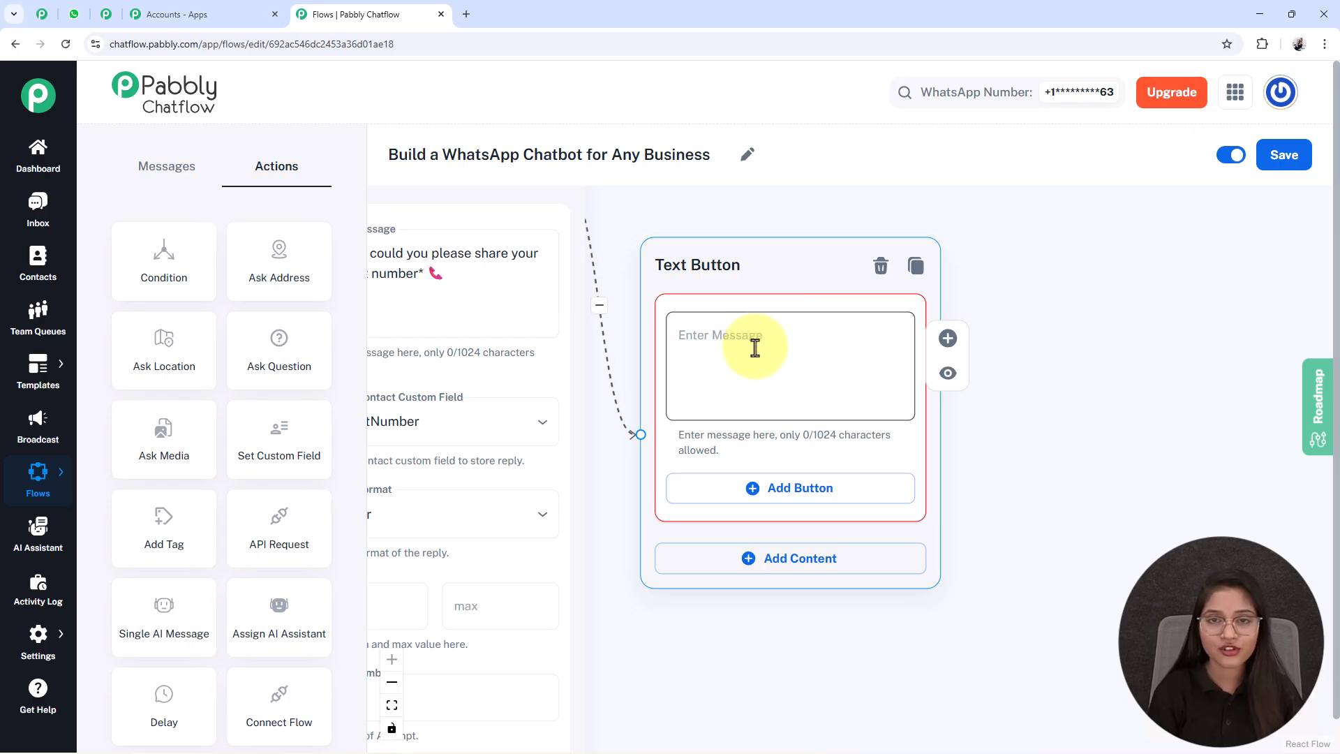
{"action": "key", "text": "ctrl+v"}
{"action": "key", "text": "Down"}
{"action": "key", "text": "Down"}
{"action": "key", "text": "Down"}
{"action": "key", "text": "Down"}
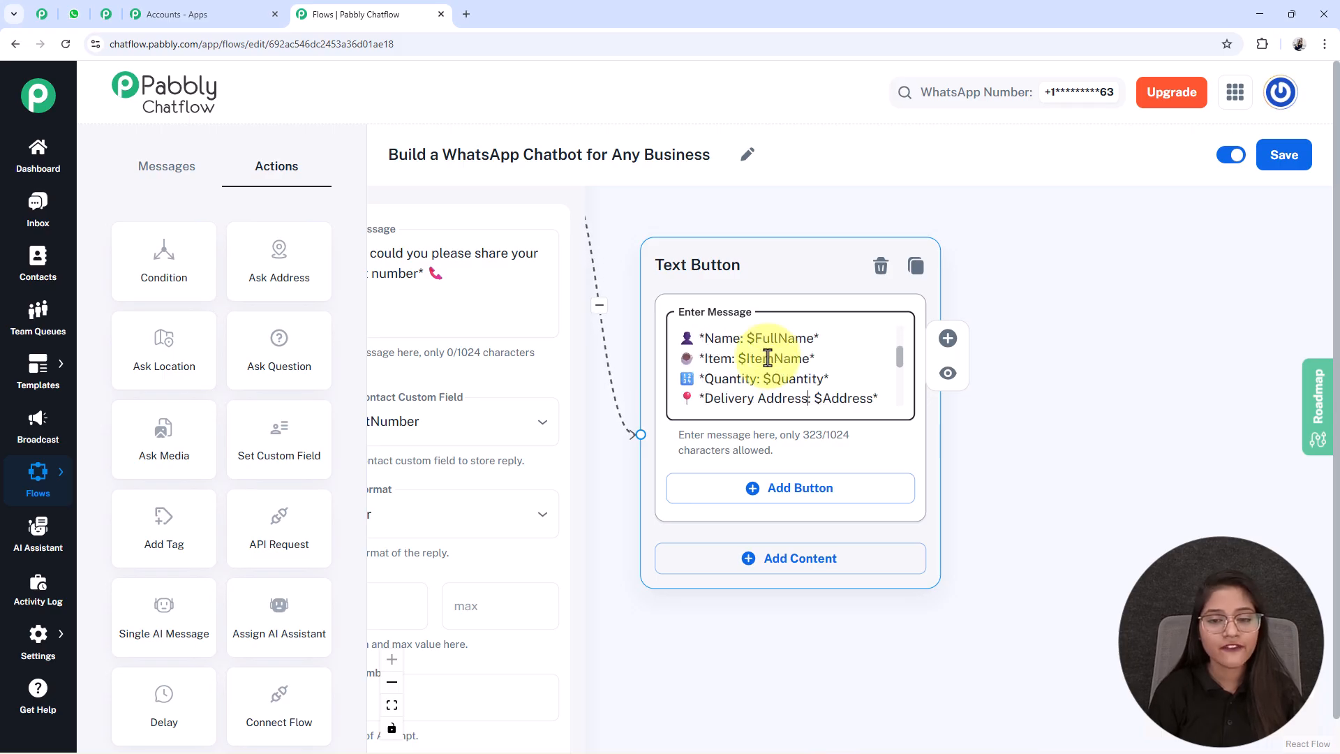
{"action": "scroll", "coordinate": [768, 358], "scroll_direction": "down", "scroll_amount": 2}
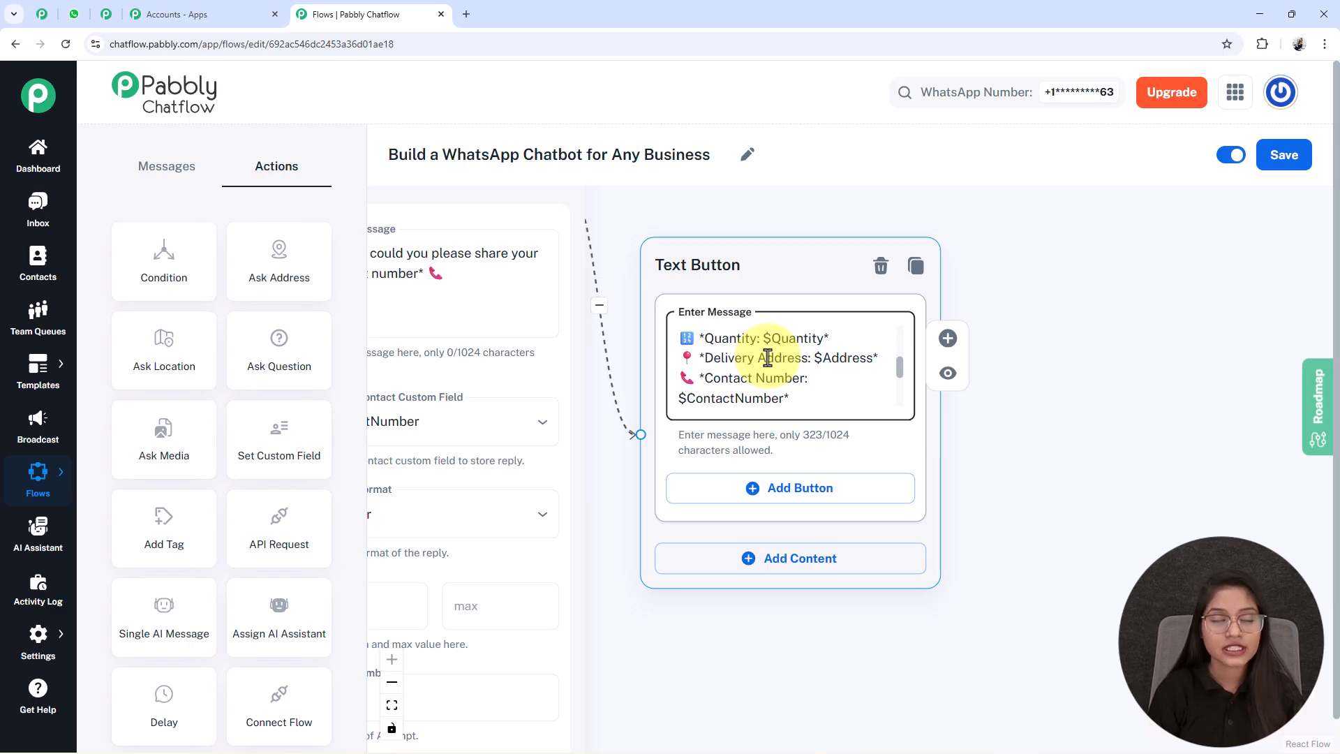
- Compare the order summary message's variables with the contact custom fields selected in the Question nodes
{"action": "key", "text": "Up"}
{"action": "key", "text": "Up"}
{"action": "key", "text": "Up"}
{"action": "key", "text": "Up"}
{"action": "key", "text": "Up"}
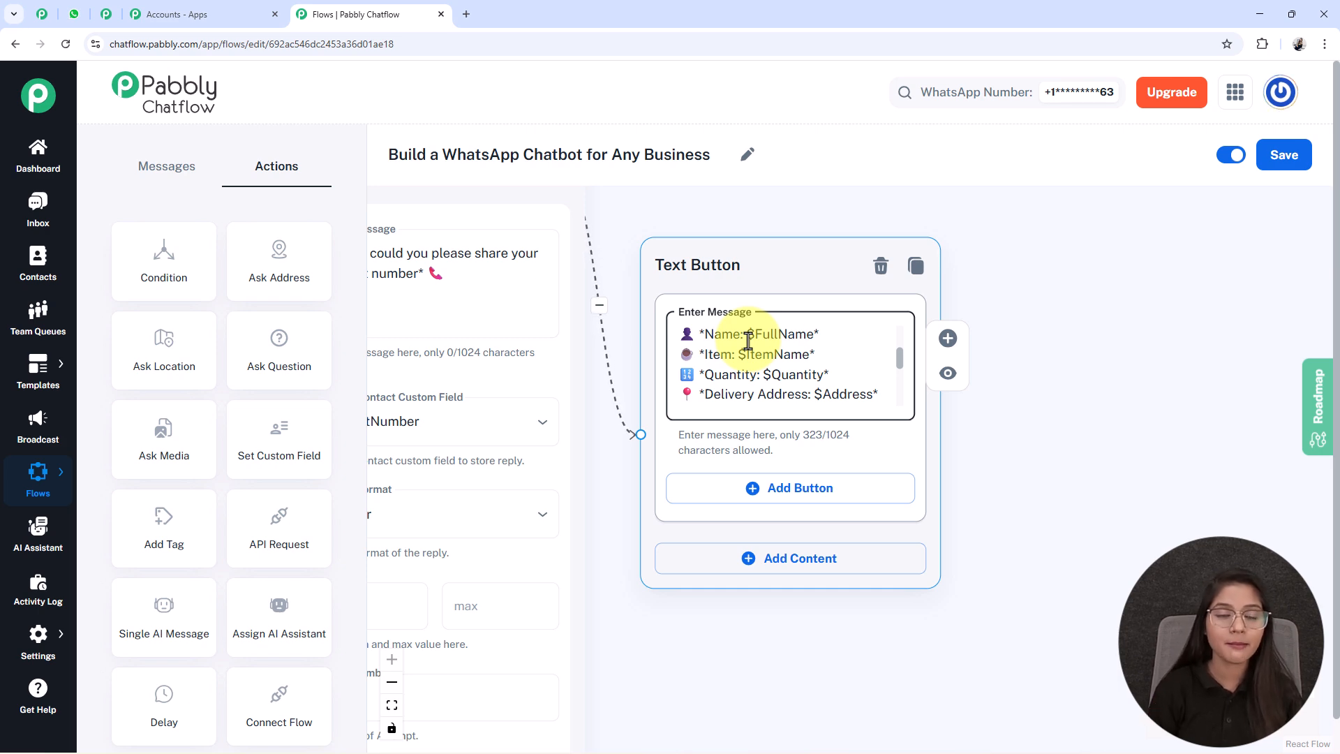
{"action": "scroll", "coordinate": [748, 341], "scroll_direction": "down", "scroll_amount": 8}
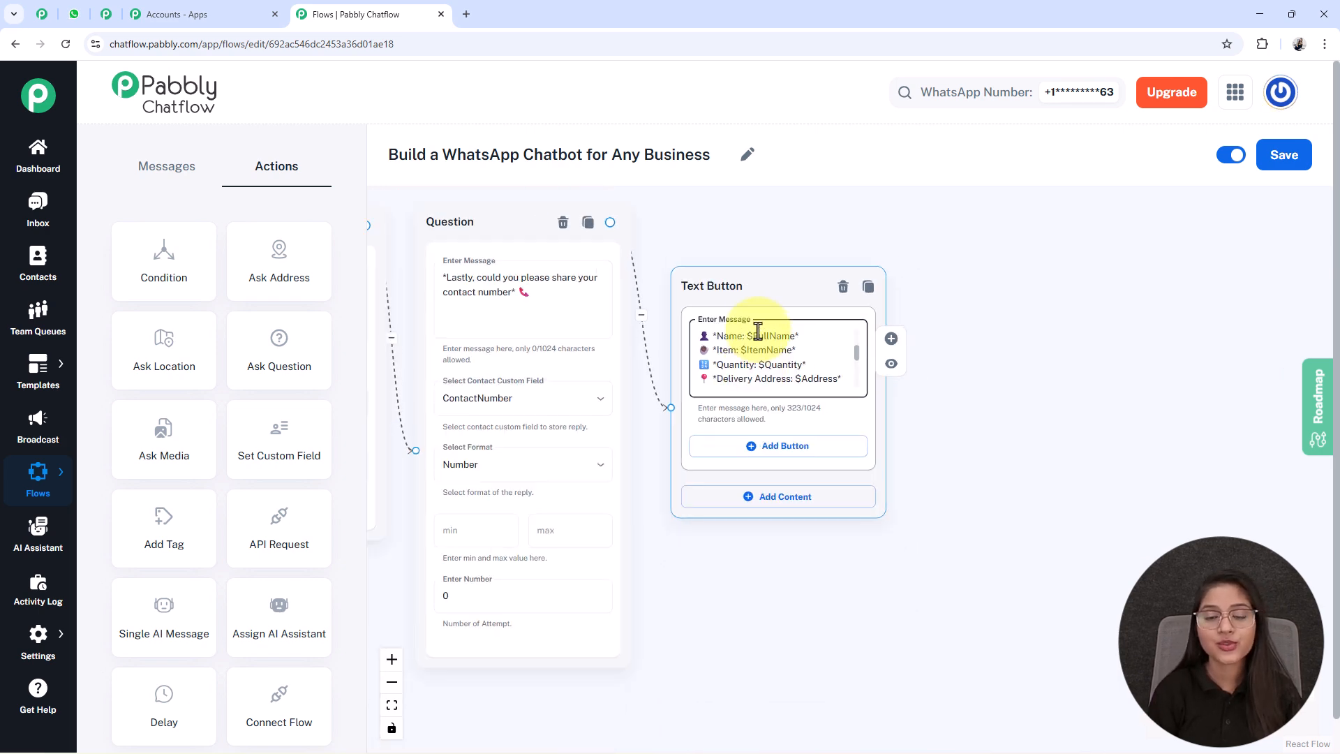
{"action": "left_click_drag", "start_coordinate": [520, 702], "coordinate": [1077, 700]}
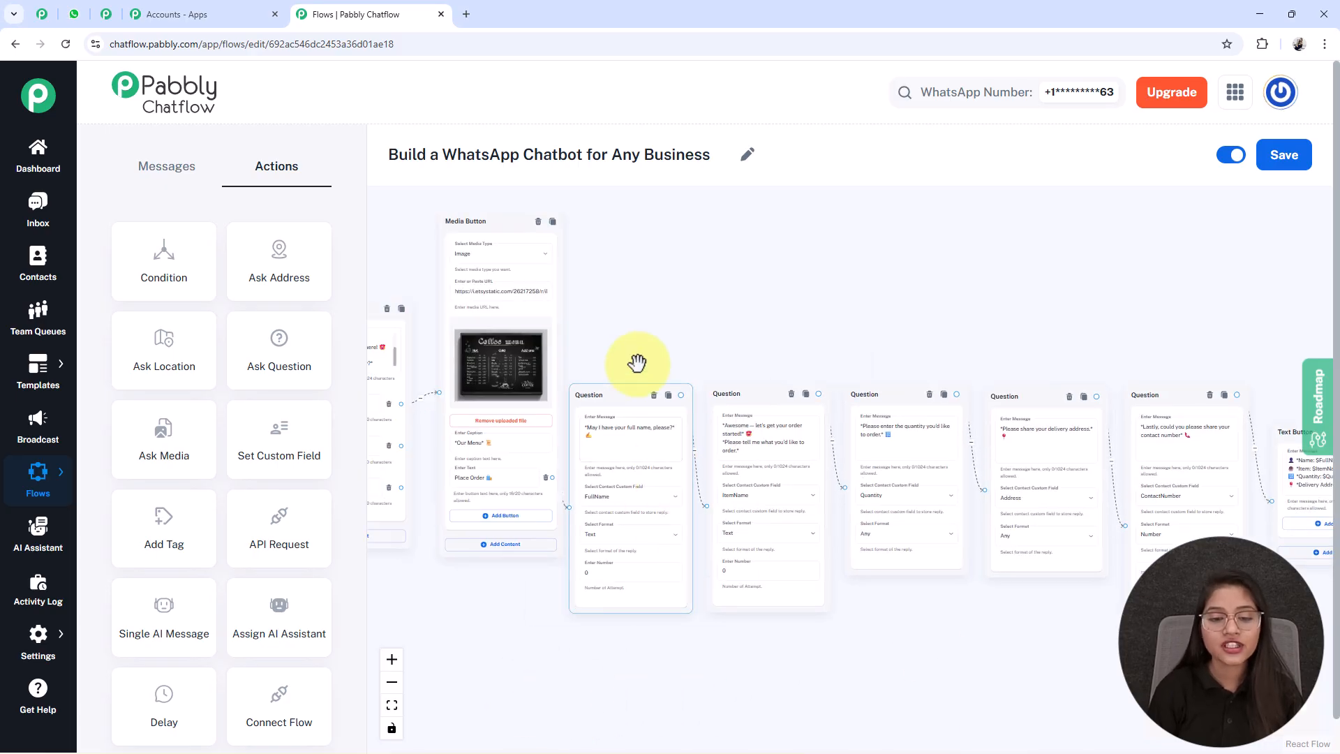
{"action": "scroll", "coordinate": [663, 620], "scroll_direction": "up", "scroll_amount": 2}
{"action": "scroll", "coordinate": [662, 620], "scroll_direction": "up", "scroll_amount": 3}
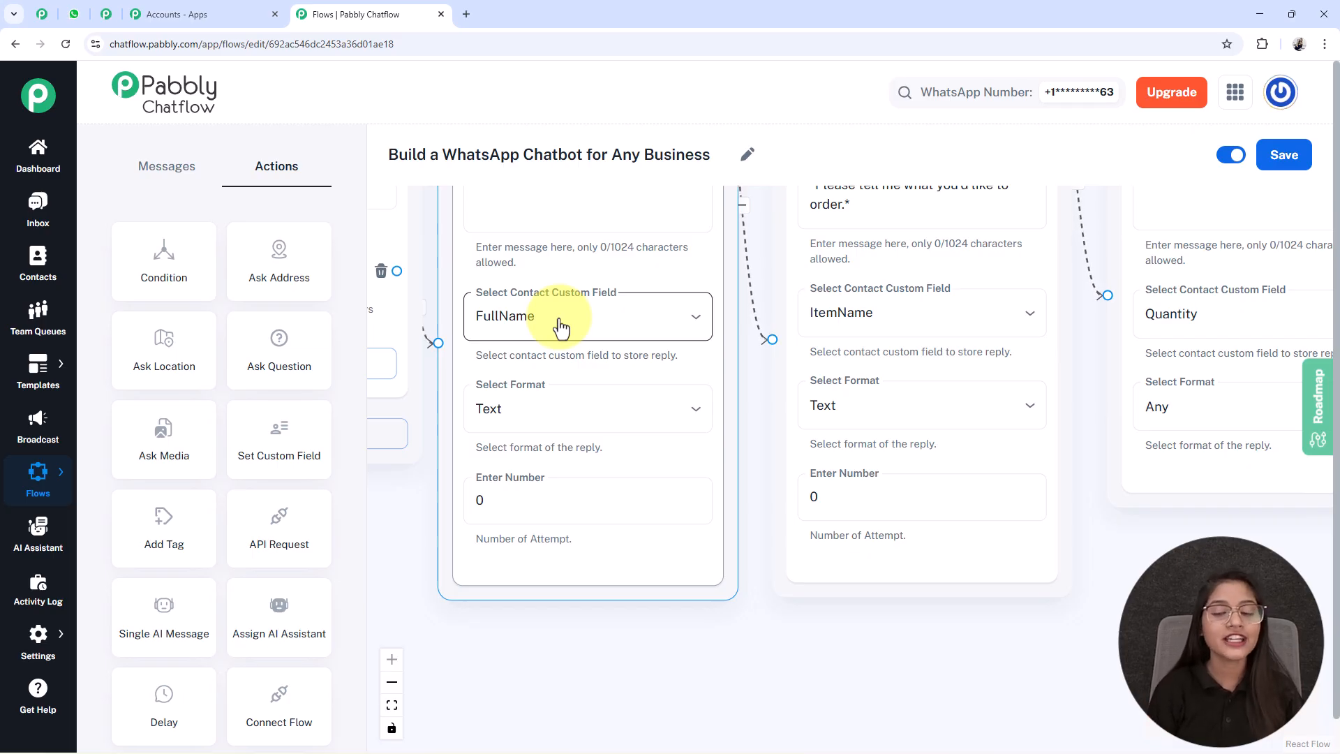
{"action": "left_click_drag", "start_coordinate": [1227, 562], "coordinate": [3, 547]}
{"action": "left_click_drag", "start_coordinate": [1137, 544], "coordinate": [849, 609]}
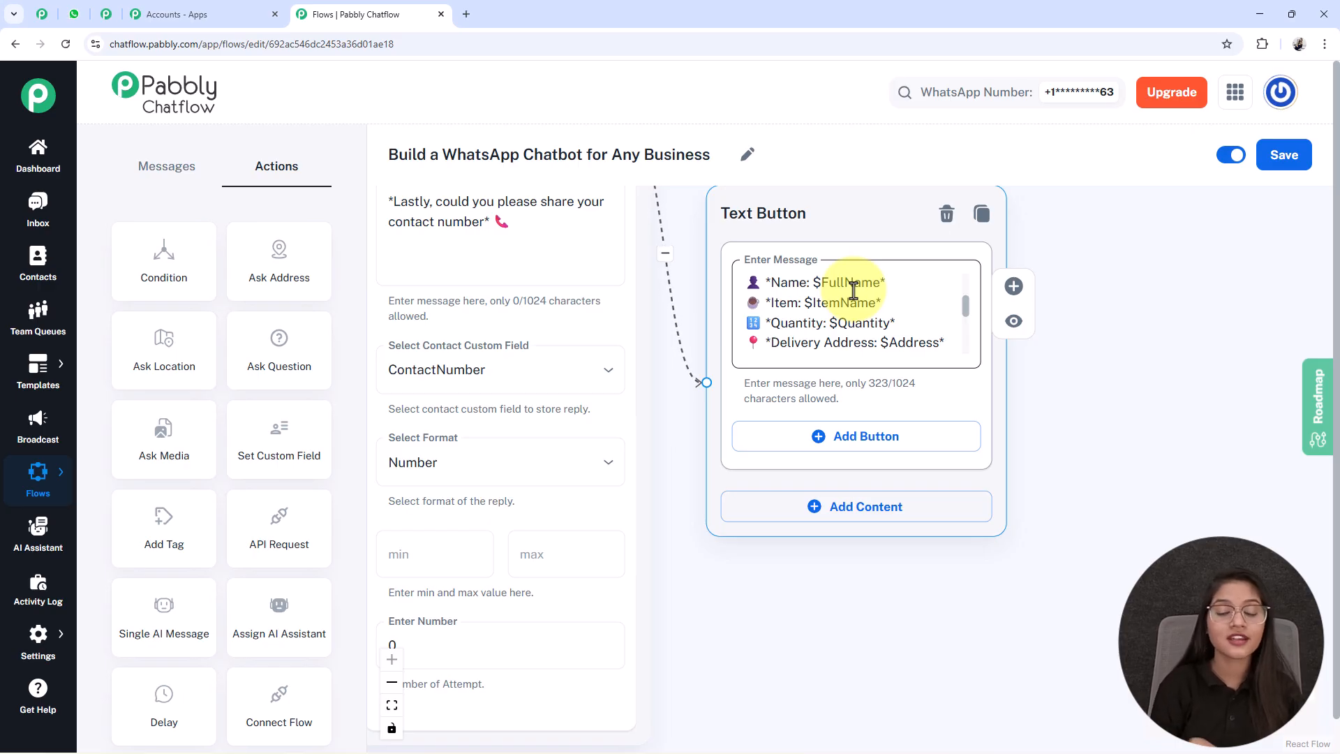
{"action": "scroll", "coordinate": [865, 314], "scroll_direction": "down", "scroll_amount": 5}
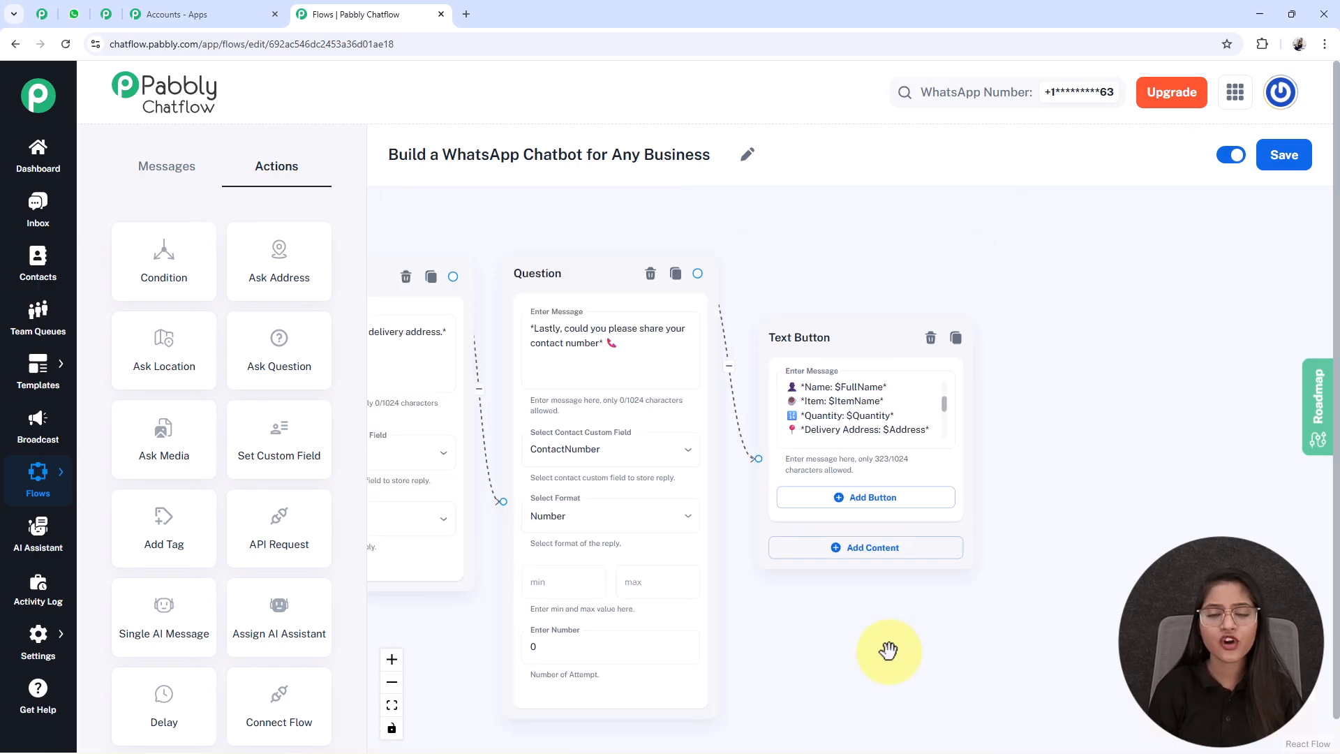
- Connect the welcome Text Button node's "Place Order 🛍️" button to the name Question node
{"action": "left_click_drag", "start_coordinate": [547, 673], "coordinate": [787, 619]}
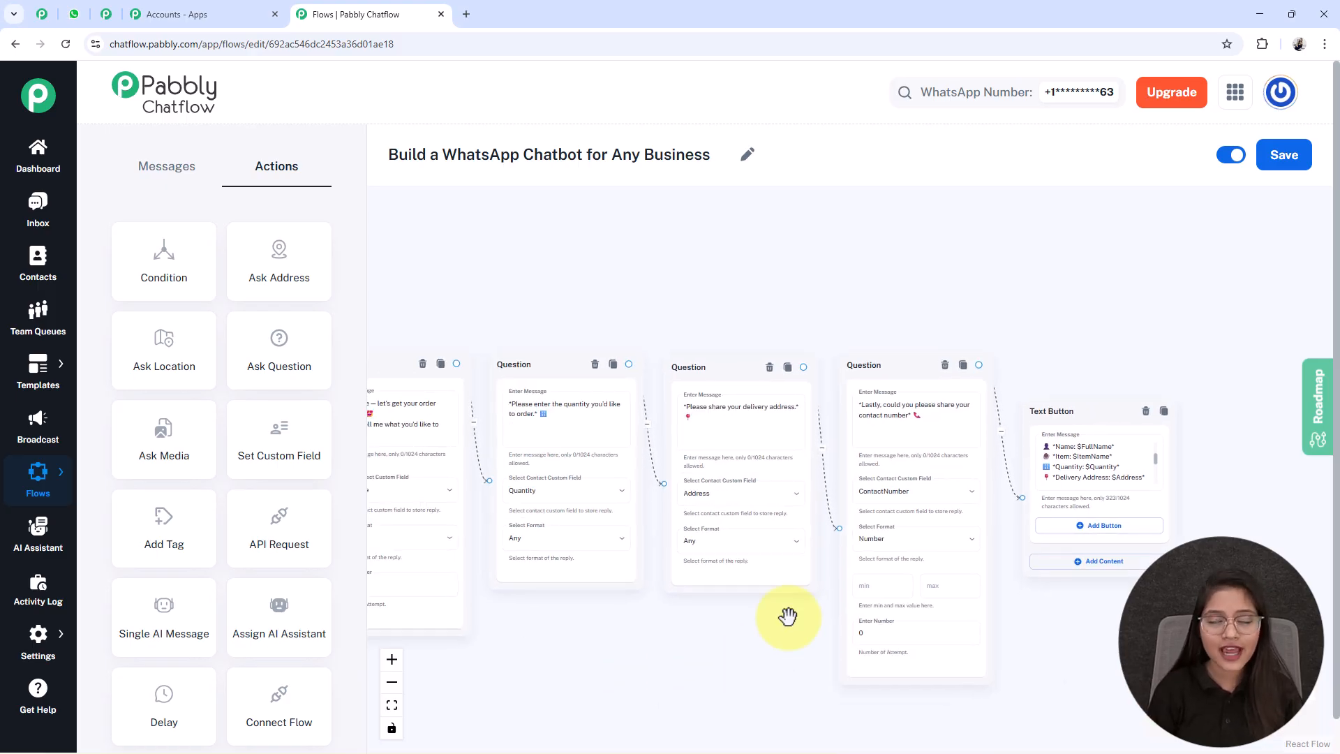
{"action": "scroll", "coordinate": [787, 616], "scroll_direction": "down", "scroll_amount": 2}
{"action": "left_click_drag", "start_coordinate": [699, 646], "coordinate": [646, 588]}
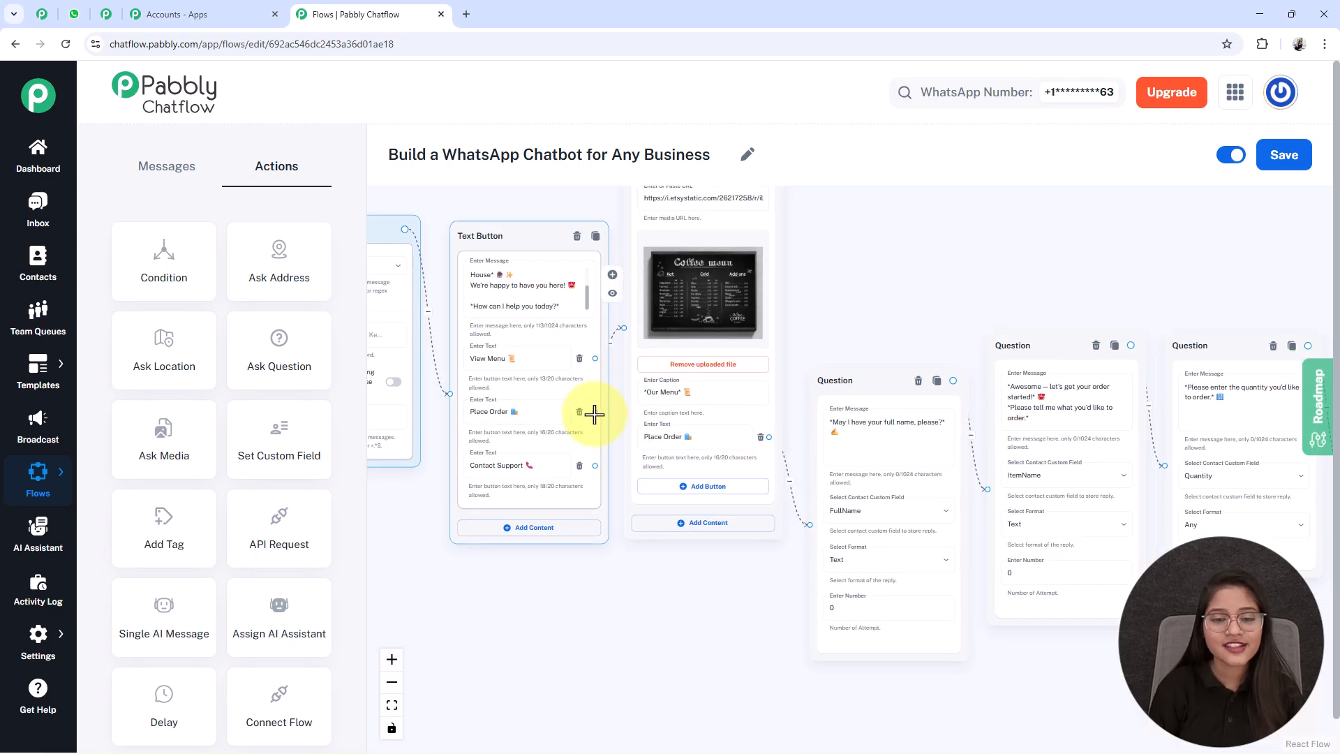
{"action": "mouse_move", "coordinate": [463, 382]}
{"action": "left_mouse_down"}
{"action": "mouse_move", "coordinate": [529, 419]}
{"action": "mouse_move", "coordinate": [459, 382]}
{"action": "left_mouse_up"}
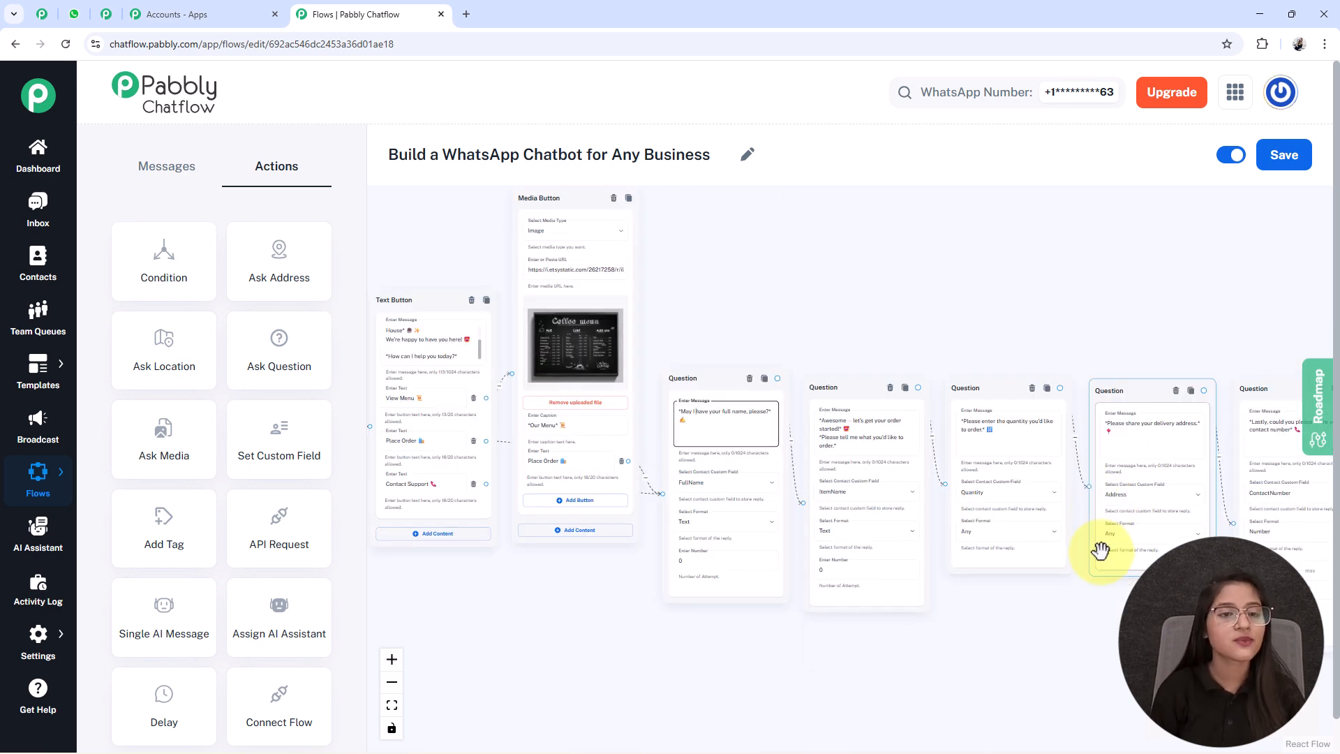
- Add a Text Button node below the Media Button node and delete the extra copy overlapping the welcome node
{"action": "left_click_drag", "start_coordinate": [539, 661], "coordinate": [628, 643]}
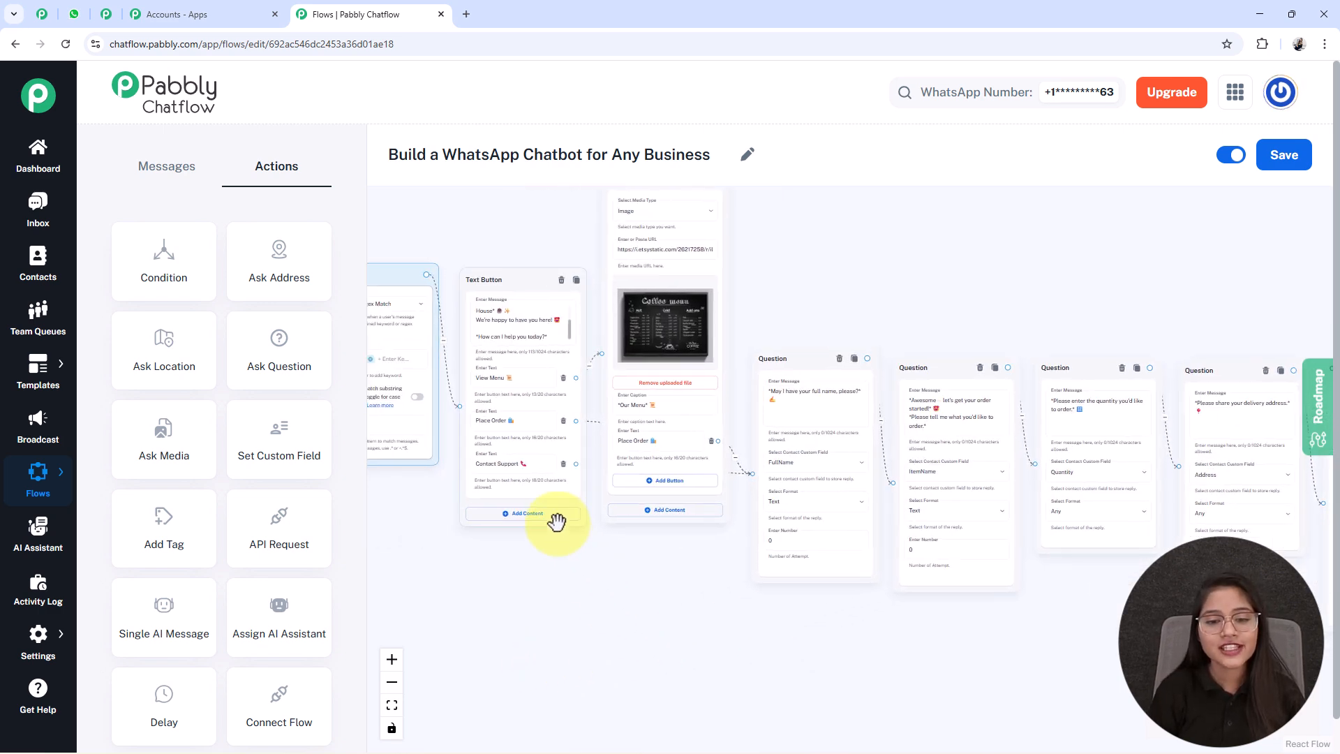
{"action": "scroll", "coordinate": [556, 524], "scroll_direction": "up", "scroll_amount": 1}
{"action": "scroll", "coordinate": [605, 612], "scroll_direction": "down", "scroll_amount": 1}
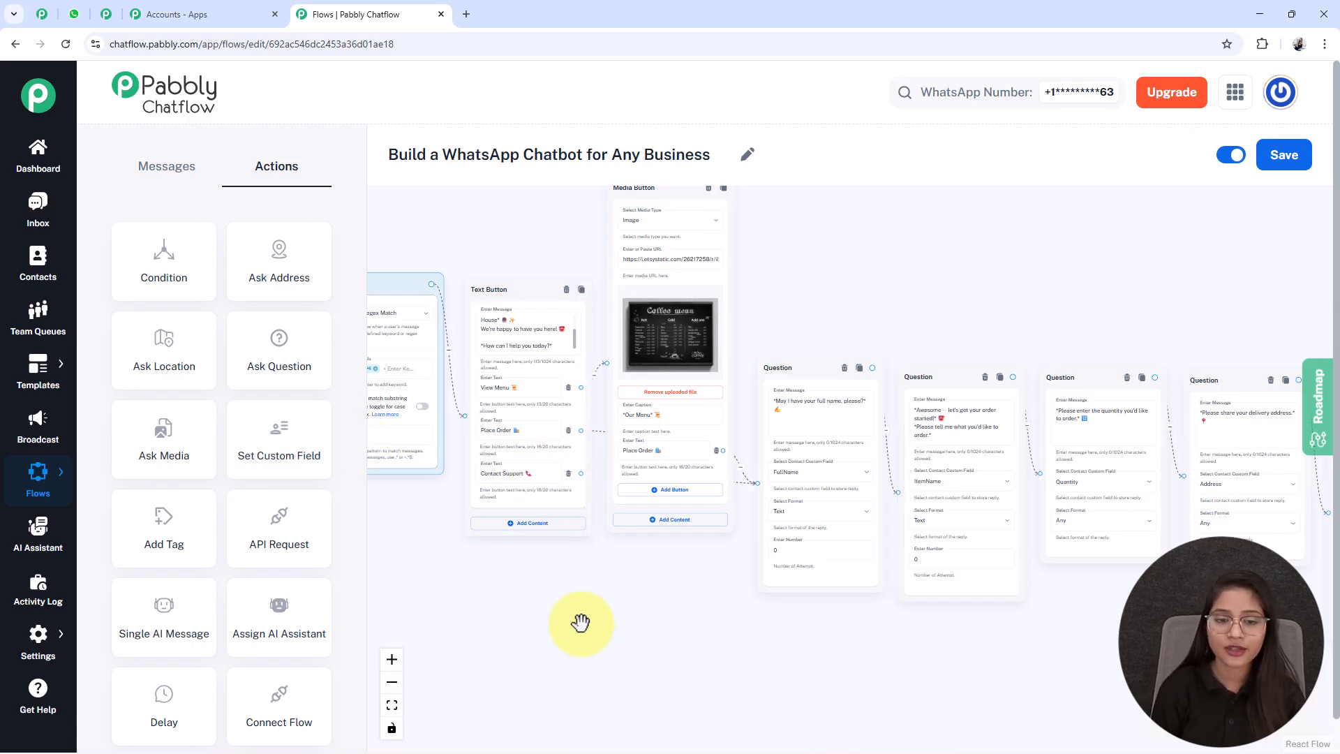
{"action": "left_click", "coordinate": [164, 175]}
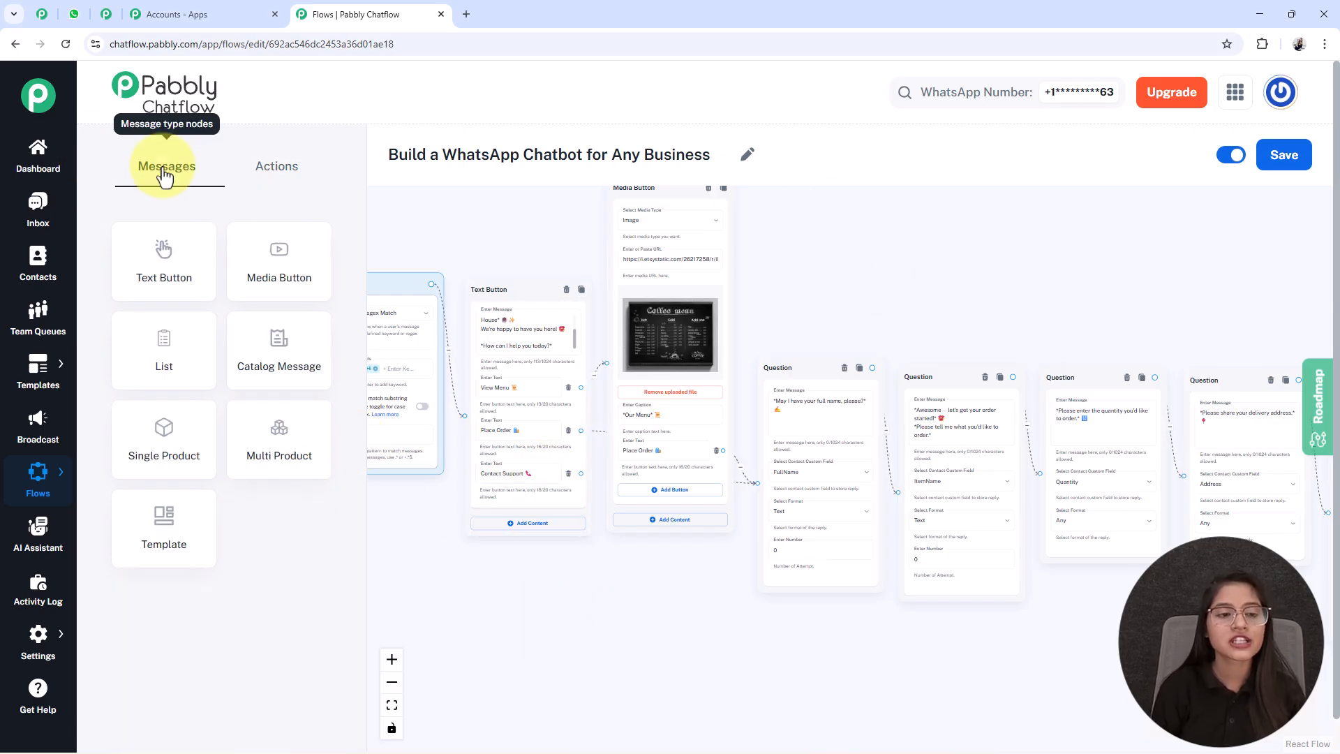
{"action": "left_click_drag", "start_coordinate": [155, 253], "coordinate": [512, 368]}
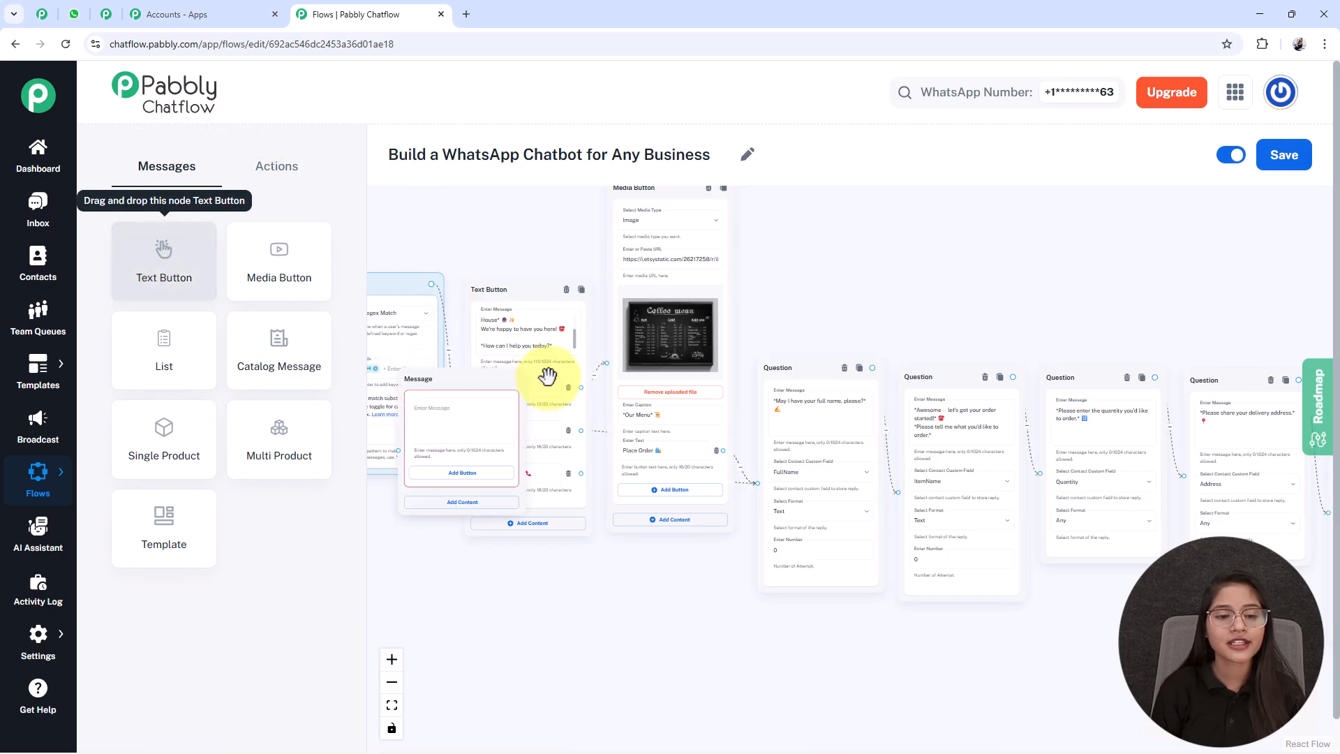
{"action": "left_click_drag", "start_coordinate": [432, 382], "coordinate": [643, 551]}
{"action": "left_click", "coordinate": [498, 380]}
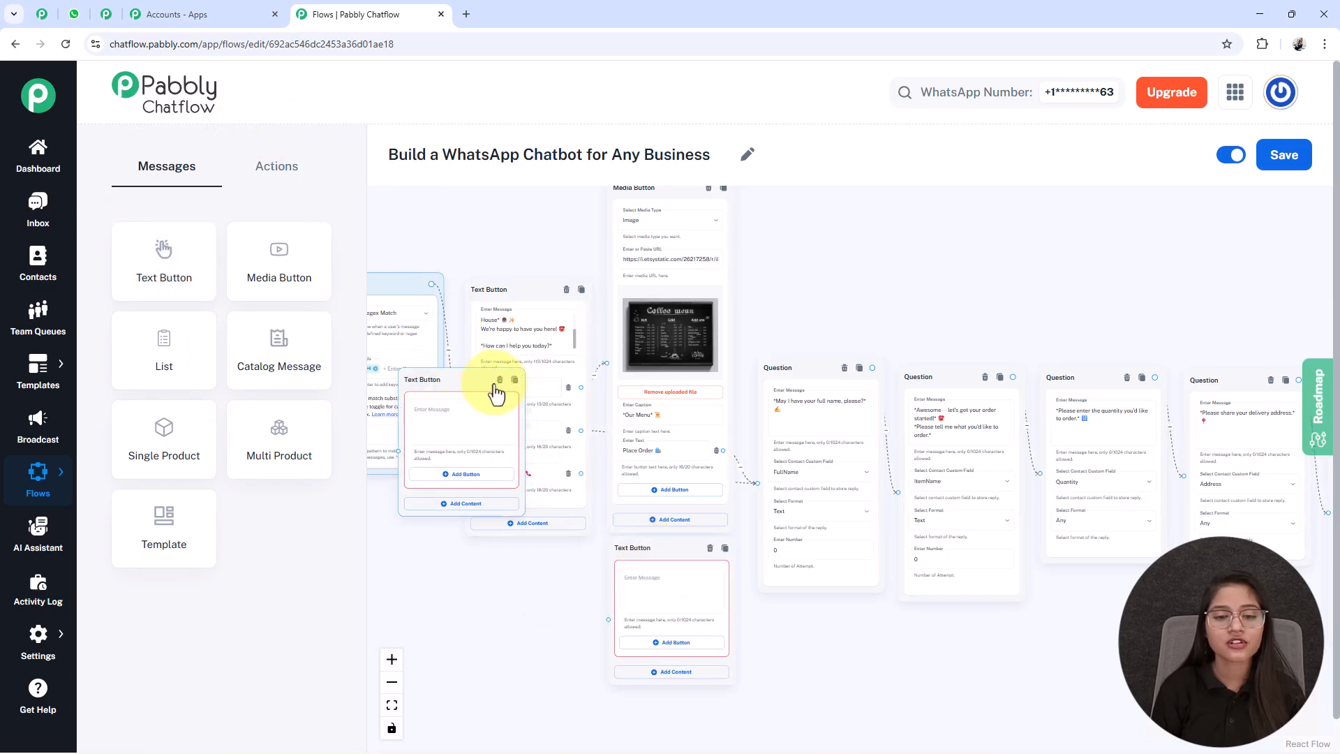
- Paste the support message with the café's phone number and email into the new Text Button node and check its text
{"action": "left_click", "coordinate": [660, 602]}
{"action": "key", "text": "ctrl+v"}
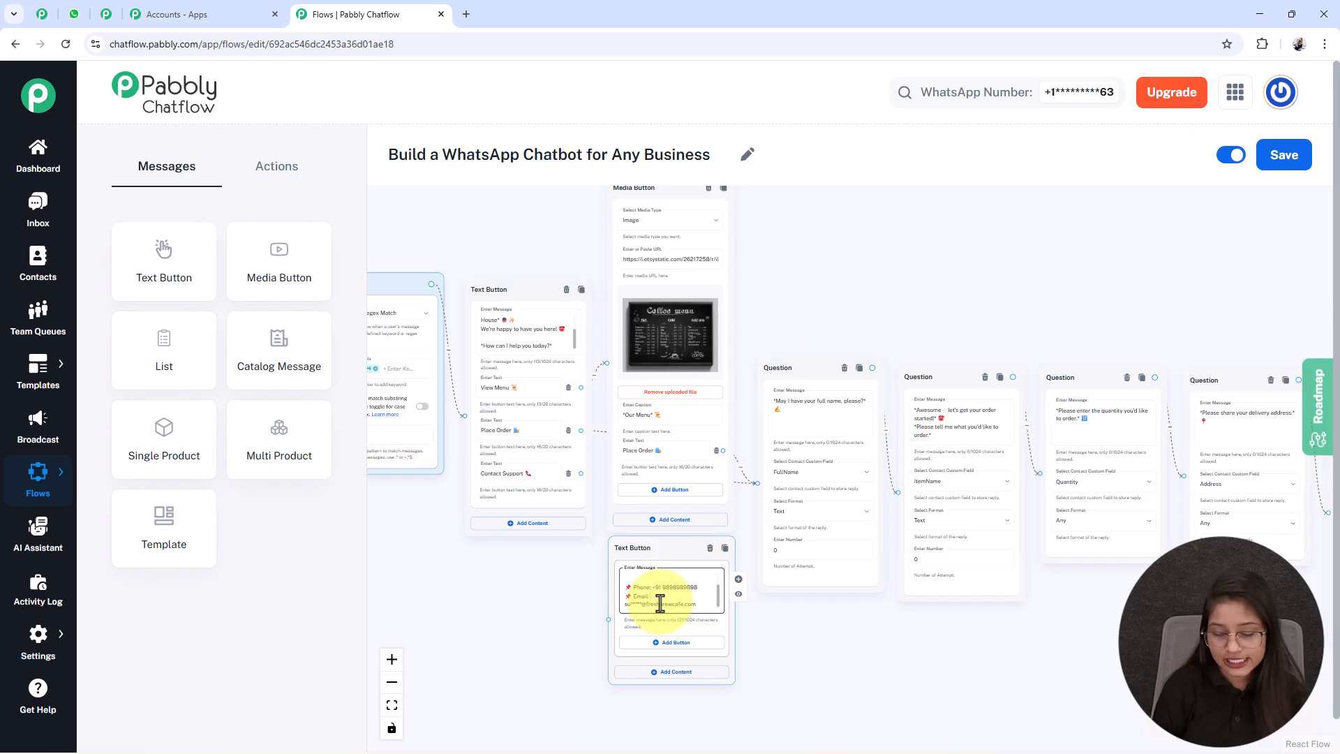
{"action": "scroll", "coordinate": [660, 602], "scroll_direction": "up", "scroll_amount": 2}
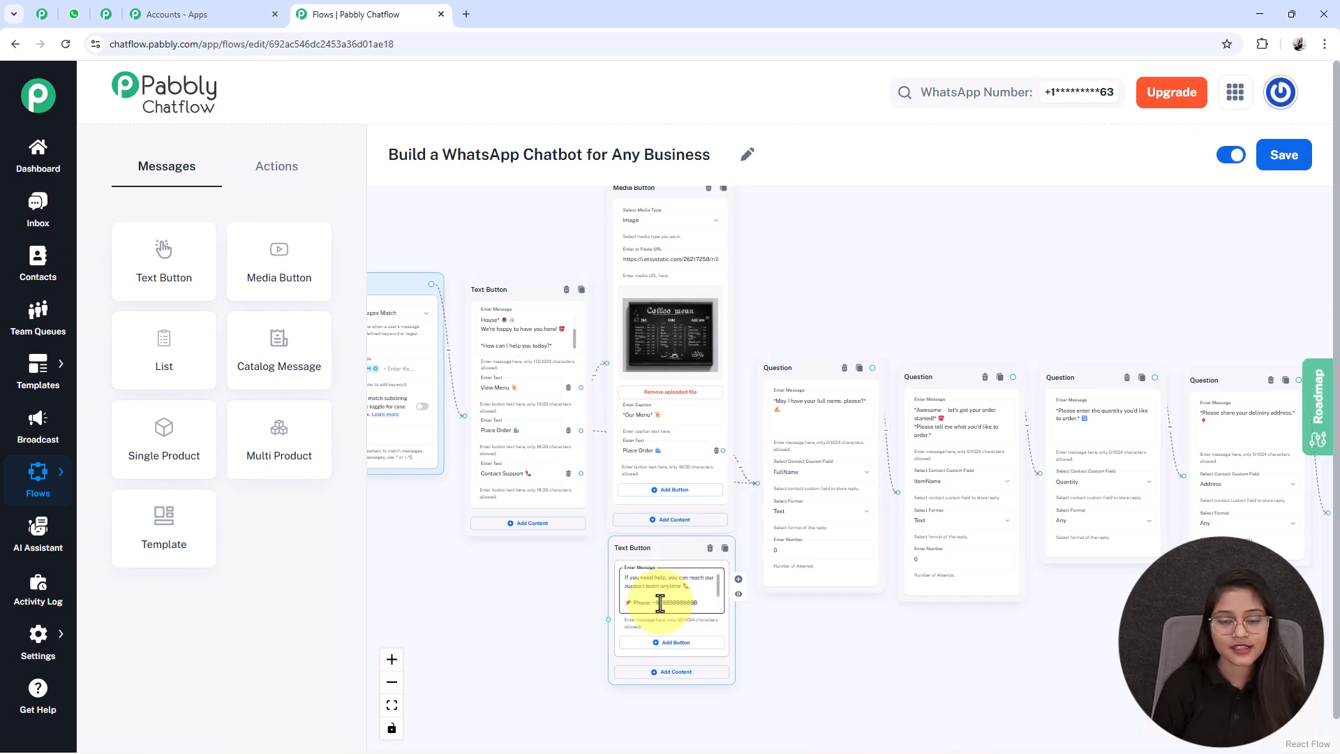
{"action": "scroll", "coordinate": [656, 597], "scroll_direction": "down", "scroll_amount": 2}
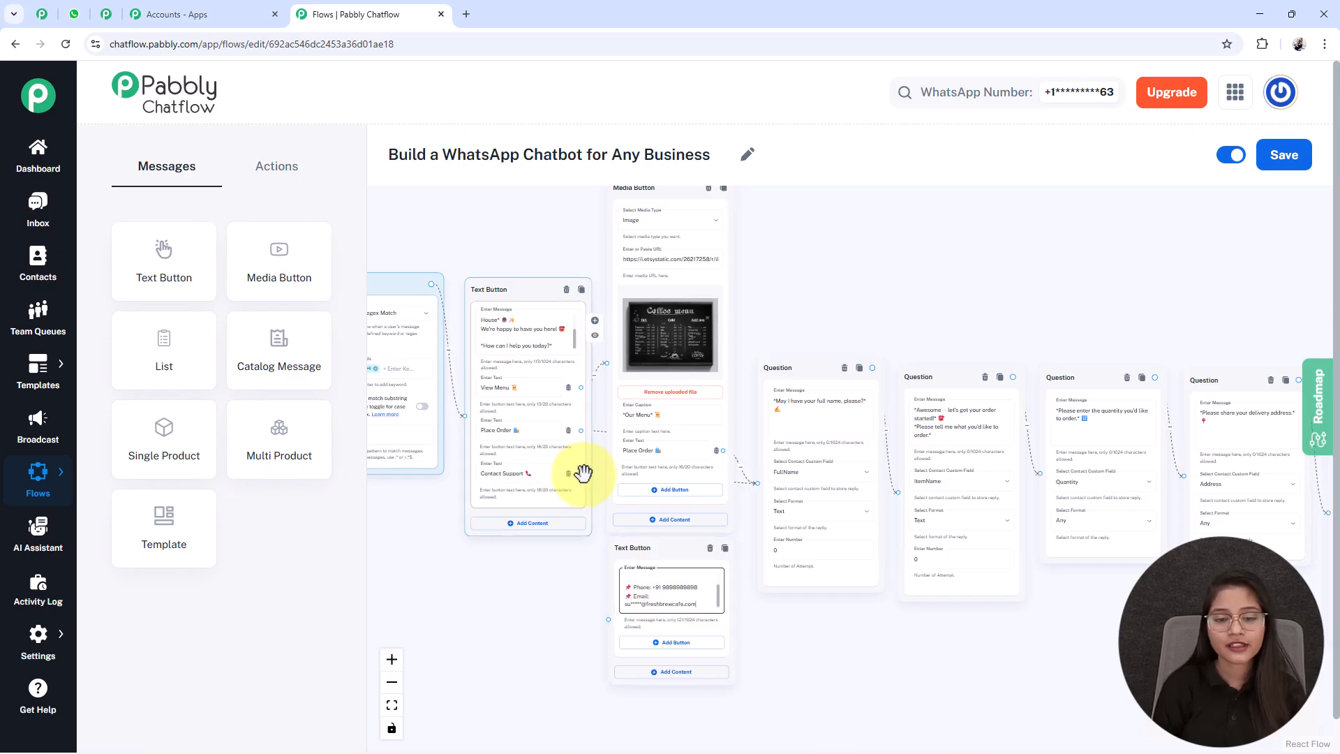
- Connect the welcome node's "Contact Support 📞" button to the support Text Button node, move that node slightly lower, and save the flow
{"action": "left_click_drag", "start_coordinate": [580, 472], "coordinate": [608, 619]}
{"action": "left_click_drag", "start_coordinate": [632, 547], "coordinate": [647, 586]}
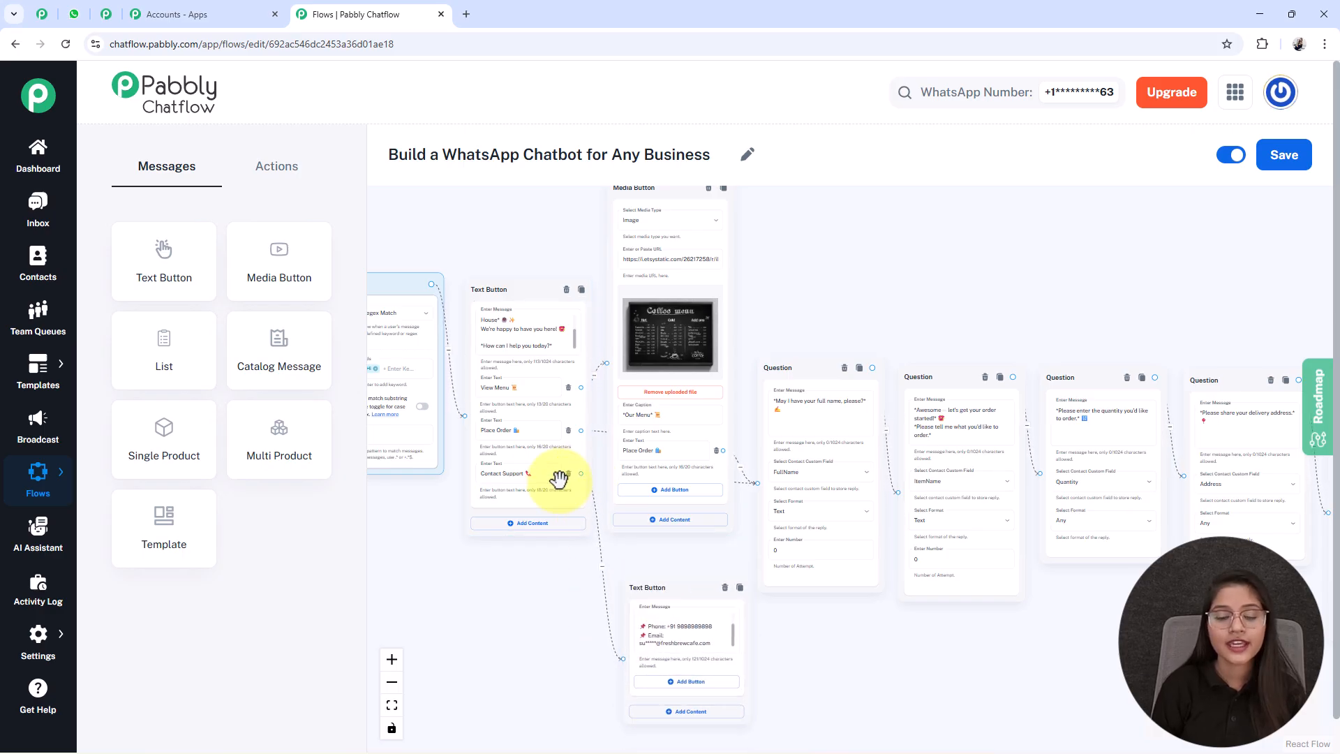
{"action": "left_click", "coordinate": [501, 743]}
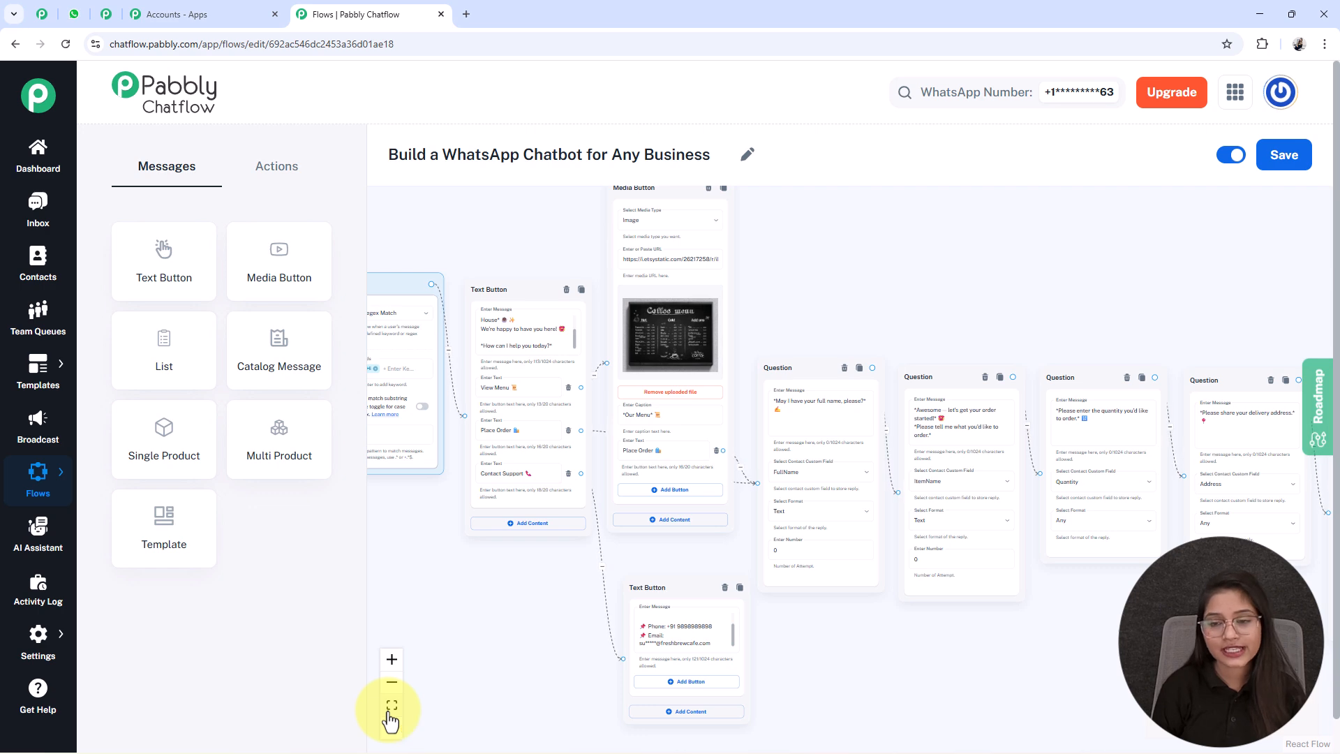
{"action": "left_click", "coordinate": [390, 709]}
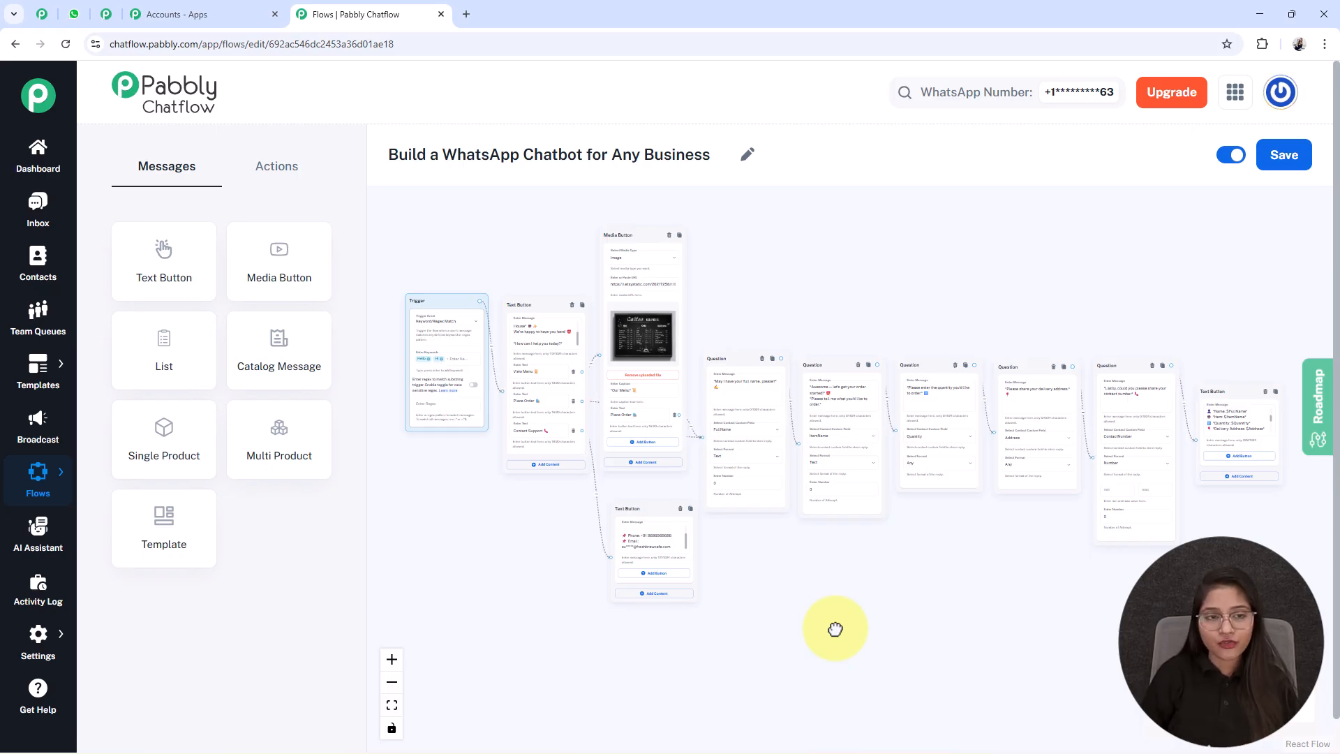
{"action": "left_click", "coordinate": [1288, 162]}
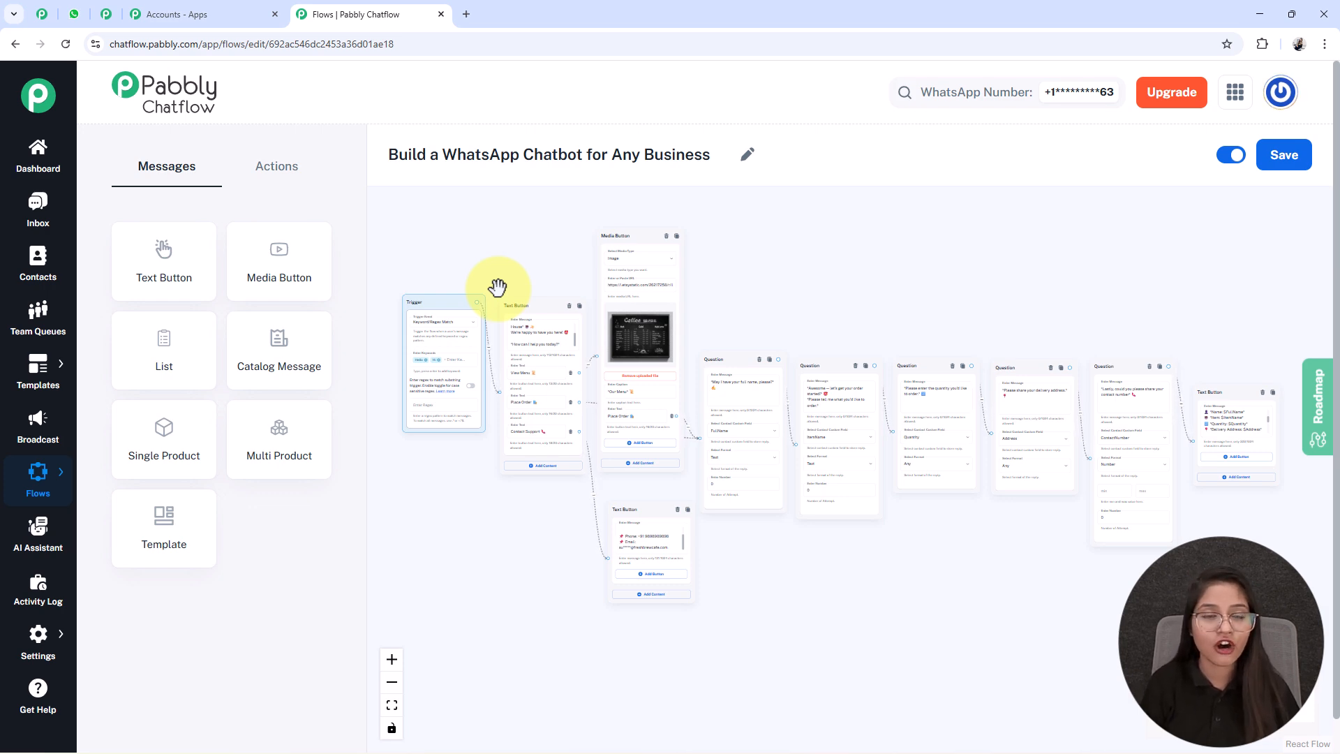
- Check the Trigger node's keywords, then switch to WhatsApp Web and send "Hi" to the Any Business chat
{"action": "scroll", "coordinate": [446, 310], "scroll_direction": "up", "scroll_amount": 5}
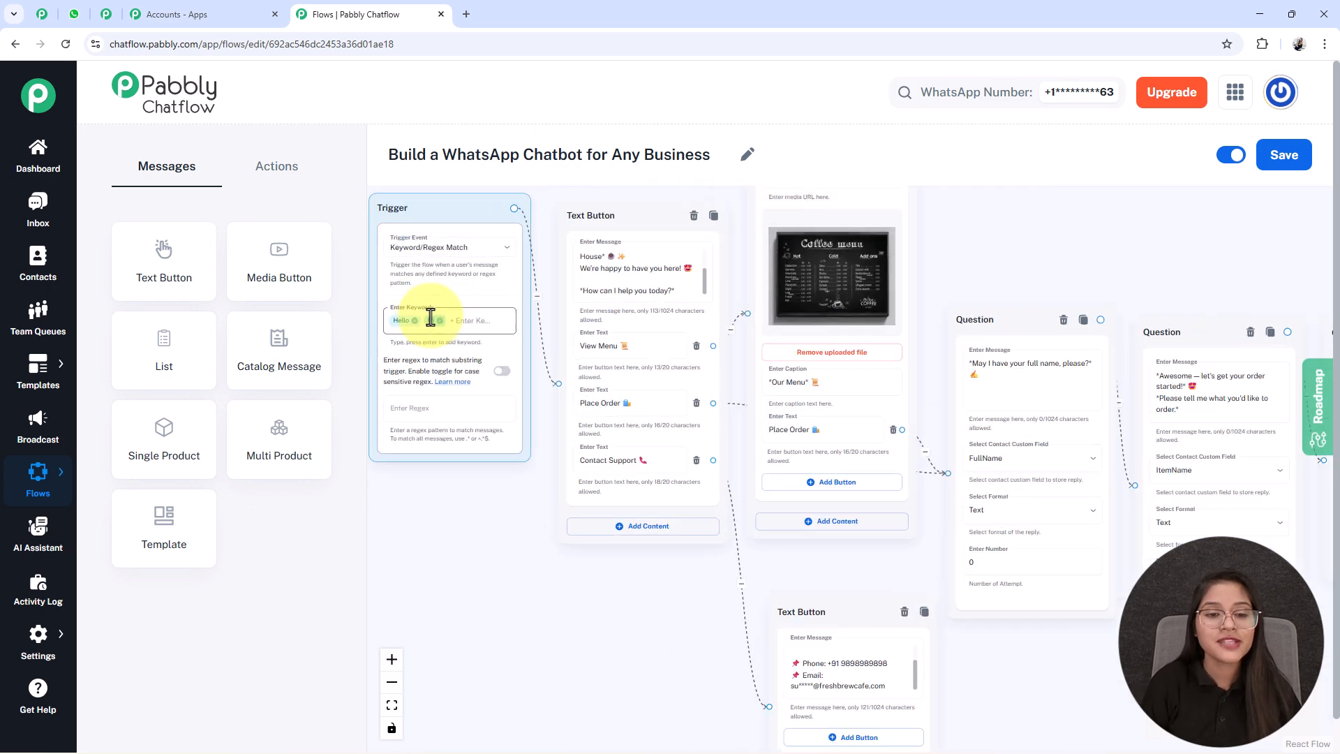
{"action": "scroll", "coordinate": [431, 318], "scroll_direction": "up", "scroll_amount": 1}
{"action": "scroll", "coordinate": [432, 321], "scroll_direction": "up", "scroll_amount": 1}
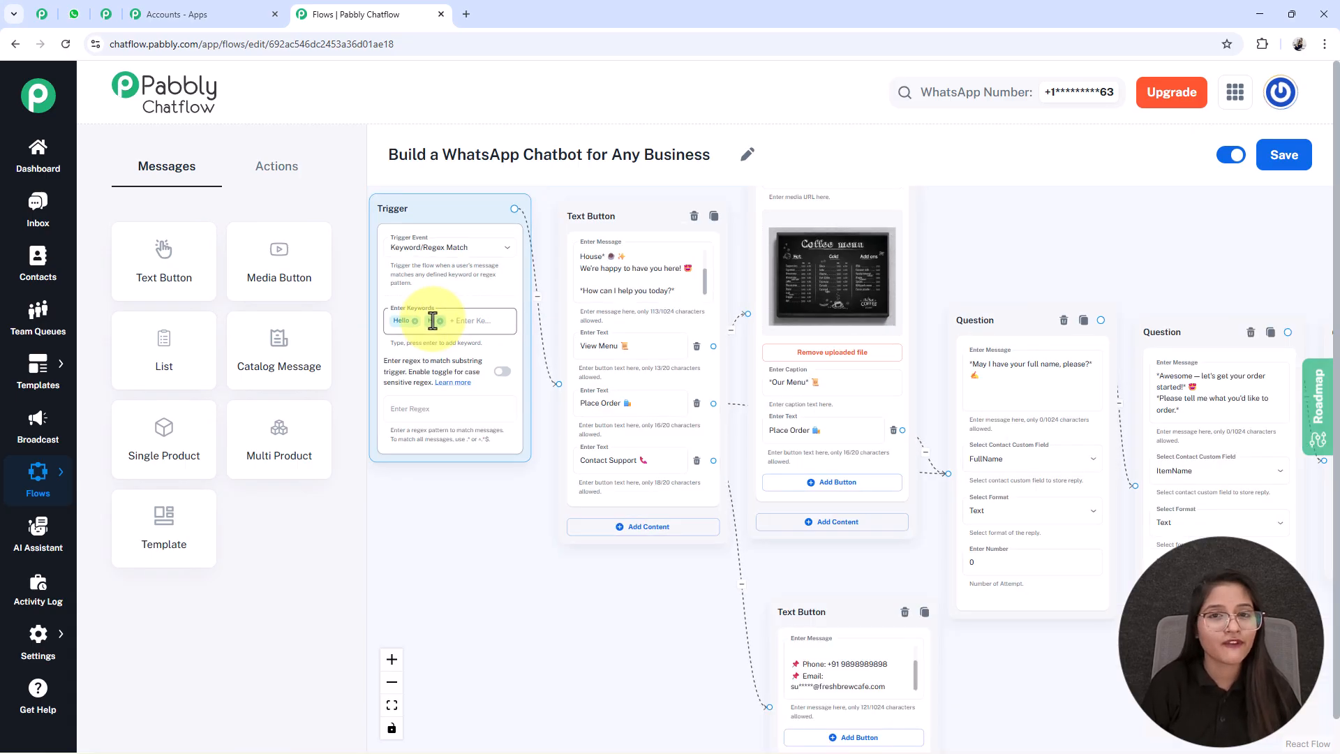
{"action": "scroll", "coordinate": [432, 320], "scroll_direction": "down", "scroll_amount": 3}
{"action": "left_click", "coordinate": [74, 14]}
{"action": "left_click", "coordinate": [606, 721]}
{"action": "type", "text": "Hi"}
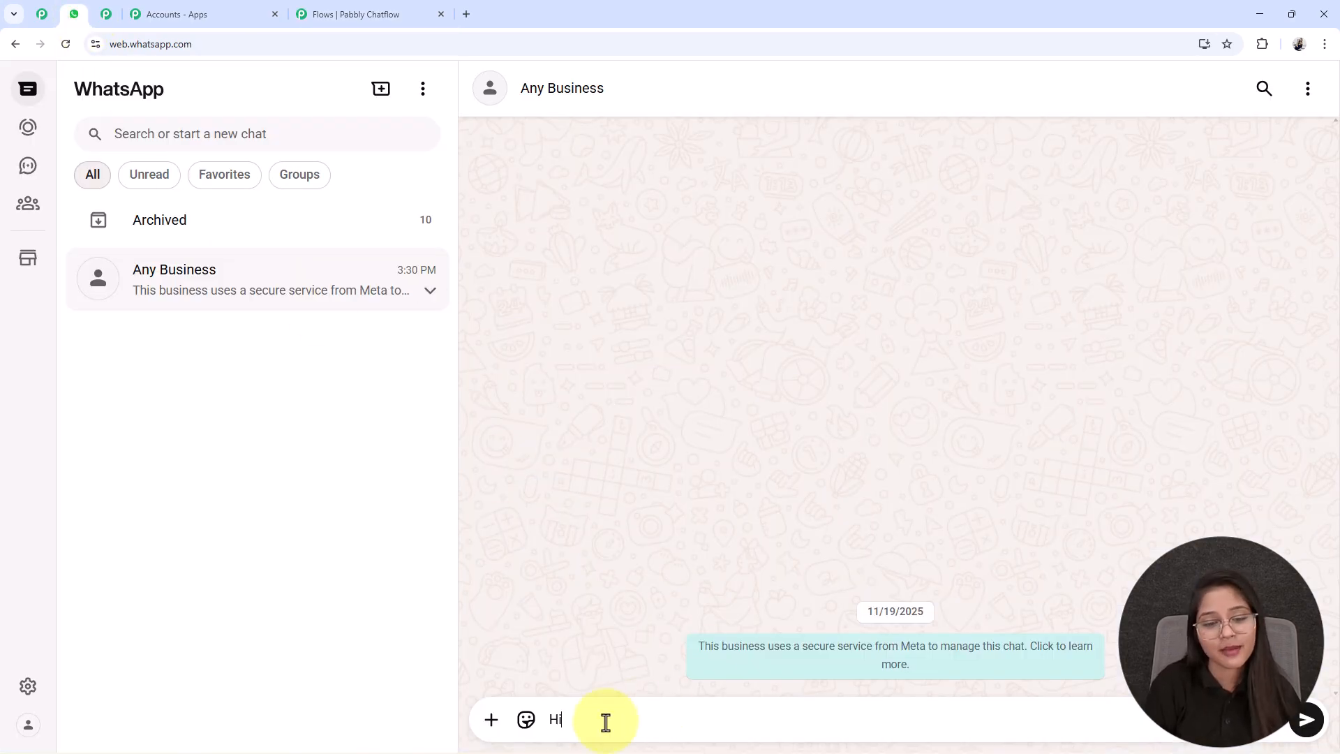
{"action": "key", "text": "Return"}
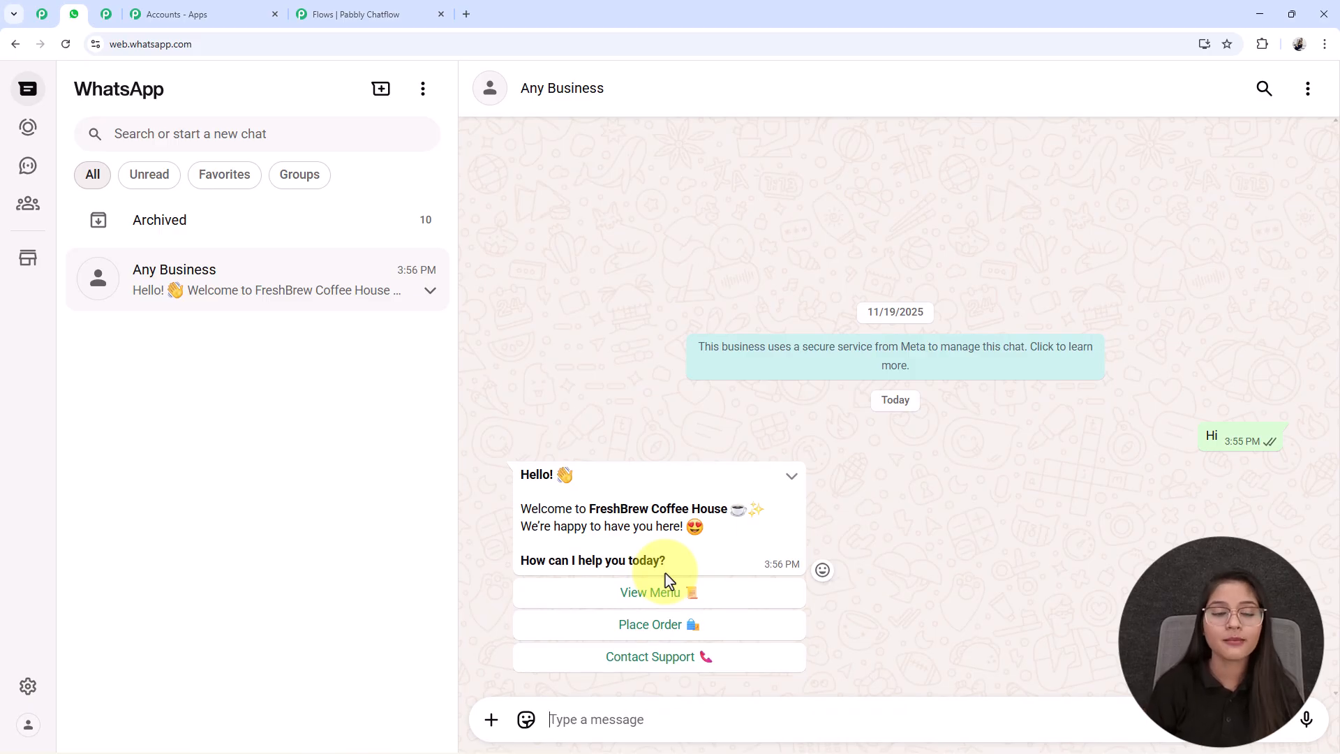
- Switch back to Pabbly Chatflow and view the complete flow
{"action": "left_click", "coordinate": [367, 14]}
{"action": "scroll", "coordinate": [471, 652], "scroll_direction": "down", "scroll_amount": 1}
{"action": "left_click_drag", "start_coordinate": [494, 643], "coordinate": [511, 610]}
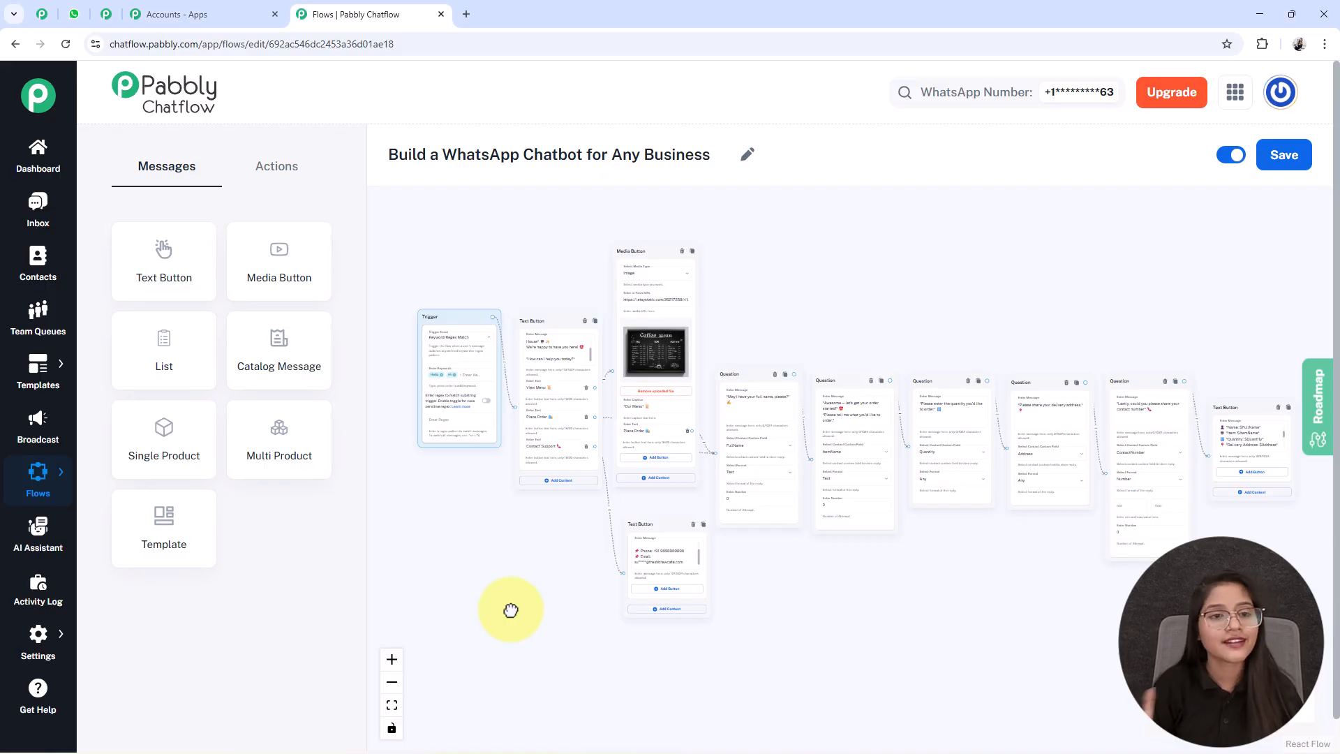